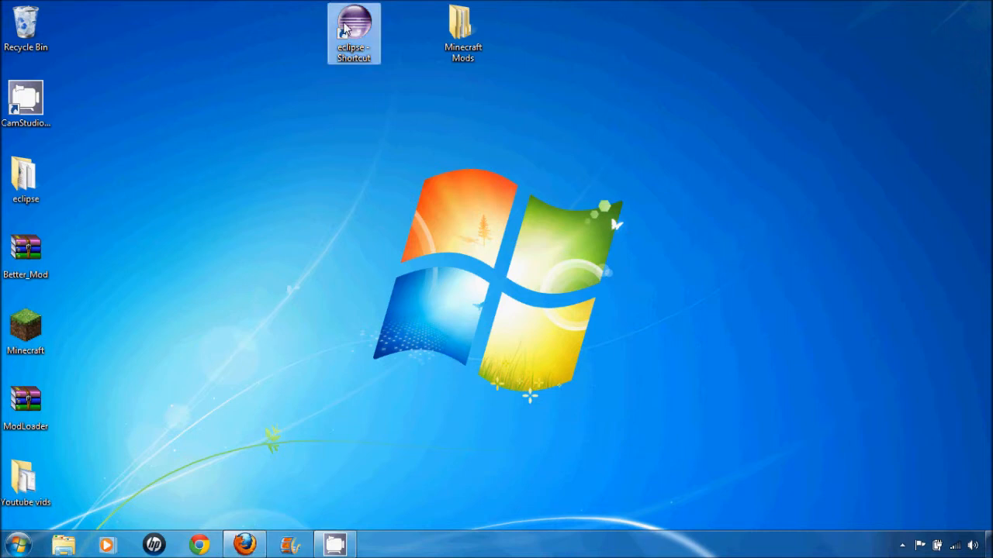
# - Launch Eclipse using the My First Mod\eclipse workspace and bring up mod_tutorial.java for editing
pyautogui.doubleClick(347, 29)
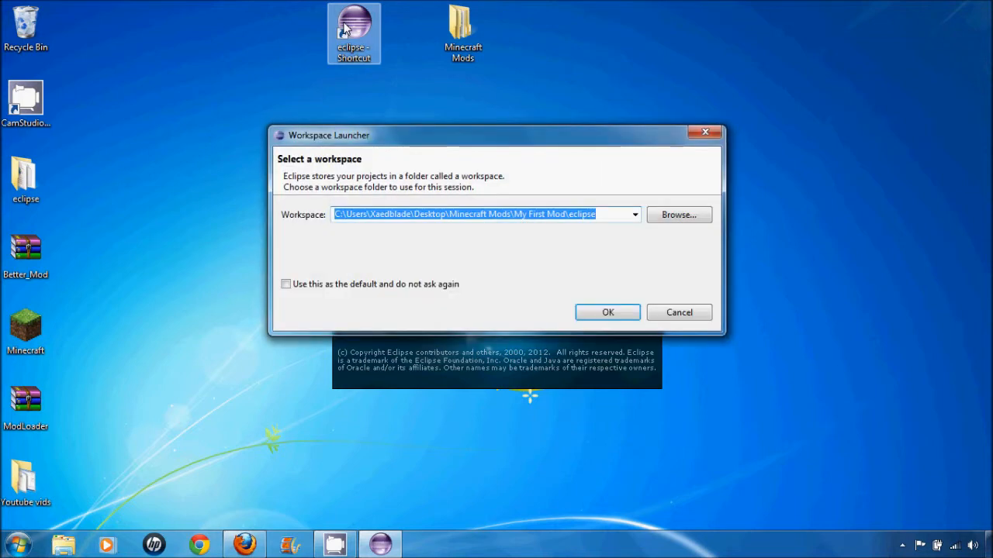
pyautogui.click(619, 315)
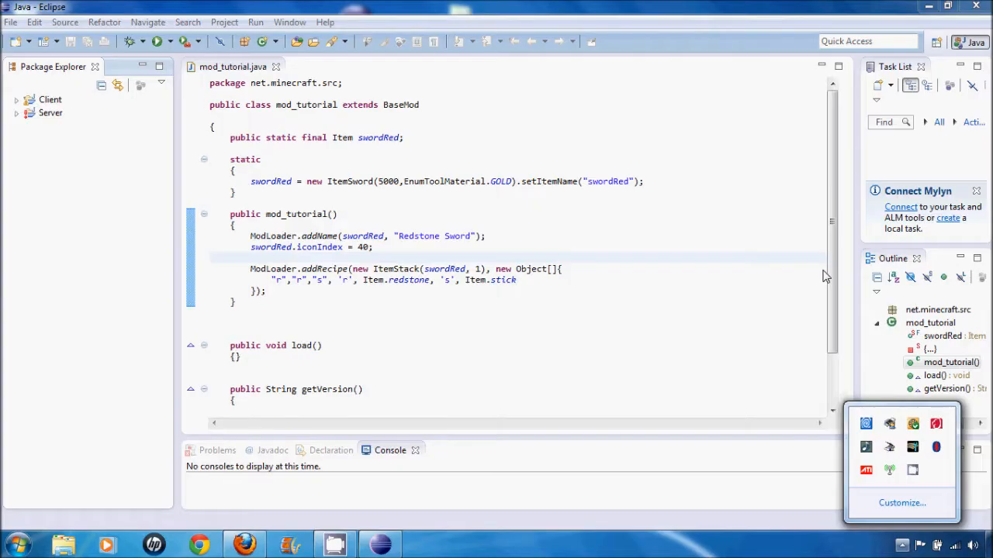
pyautogui.click(654, 201)
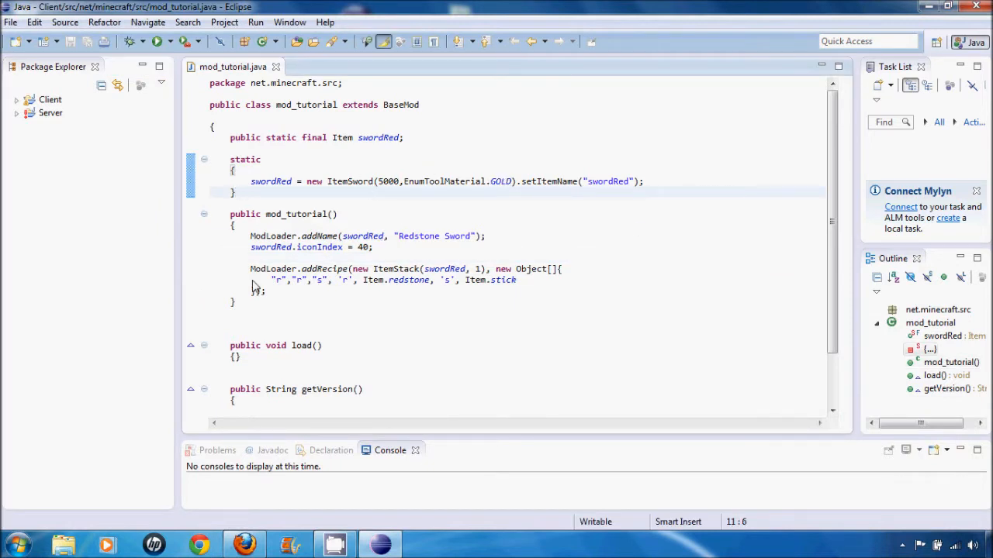
pyautogui.click(261, 249)
pyautogui.moveTo(262, 251); pyautogui.dragTo(380, 252)
pyautogui.click(391, 253)
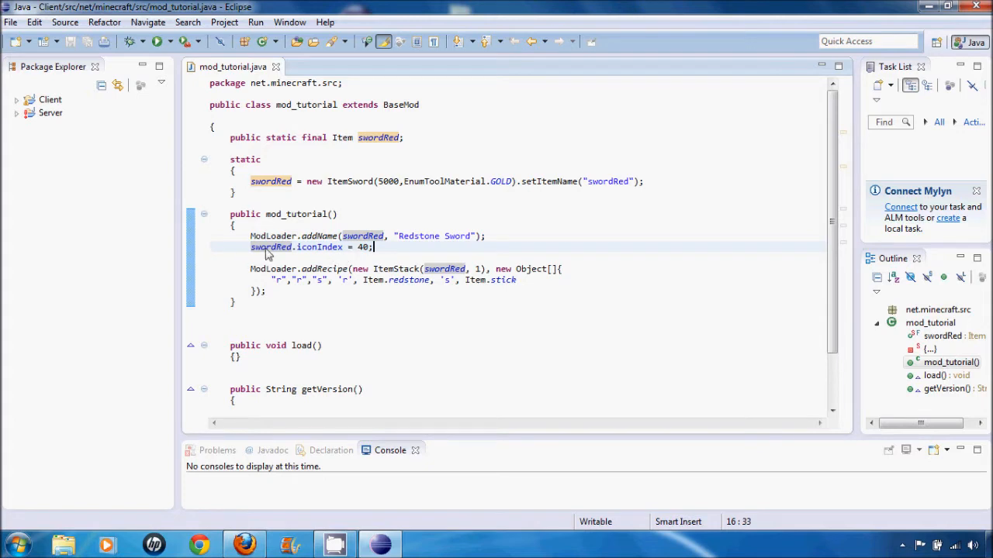
pyautogui.moveTo(296, 247); pyautogui.dragTo(342, 252)
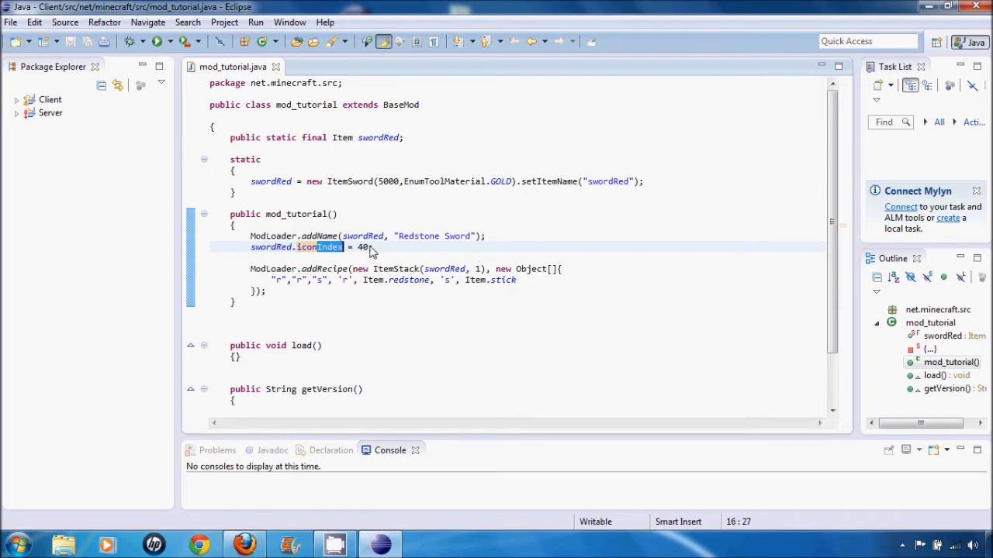
# - Replace the number assigned to swordRed.iconIndex with a ModLoader.addOverride call that takes two string arguments
pyautogui.doubleClick(367, 249)
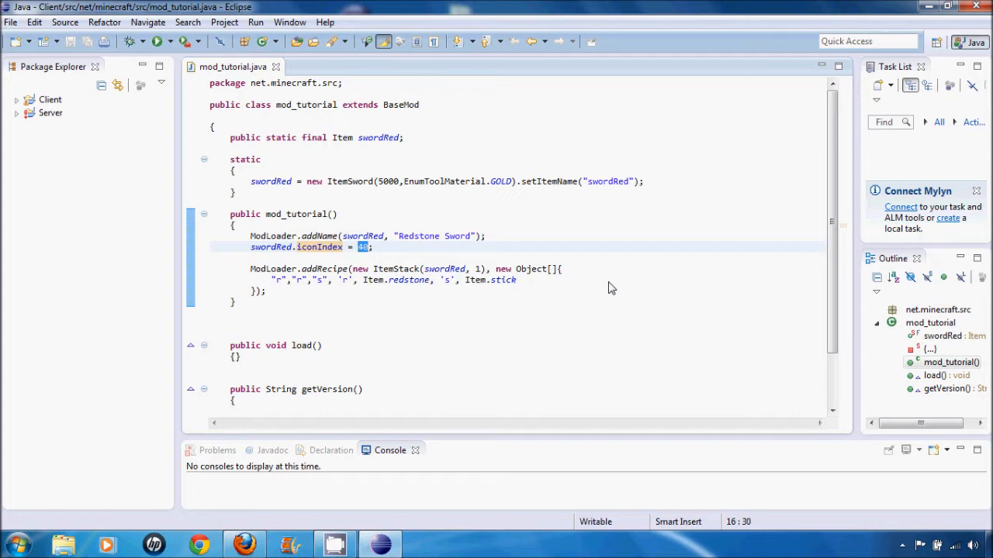
pyautogui.write('modloader.')
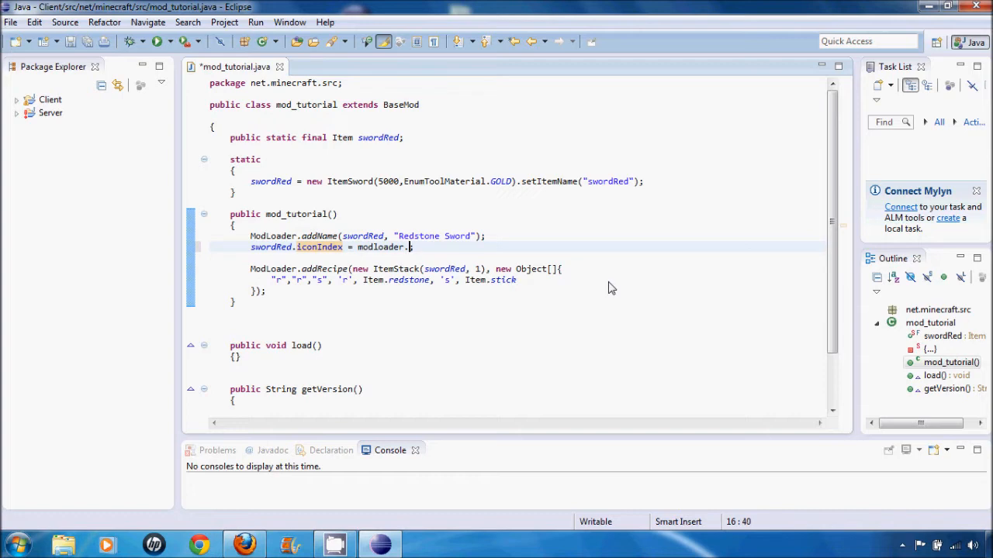
pyautogui.hotkey('ctrl', 'space')
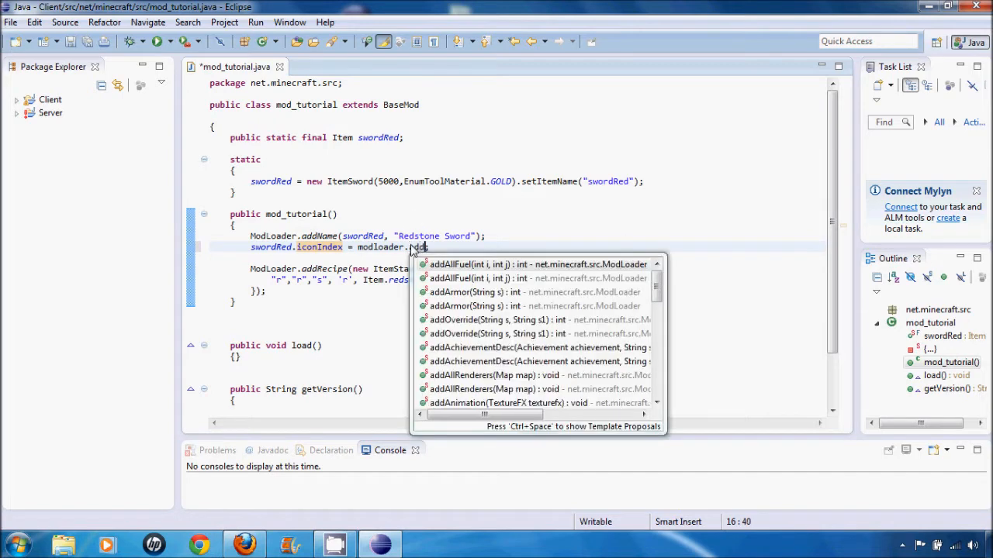
pyautogui.write('addo;')
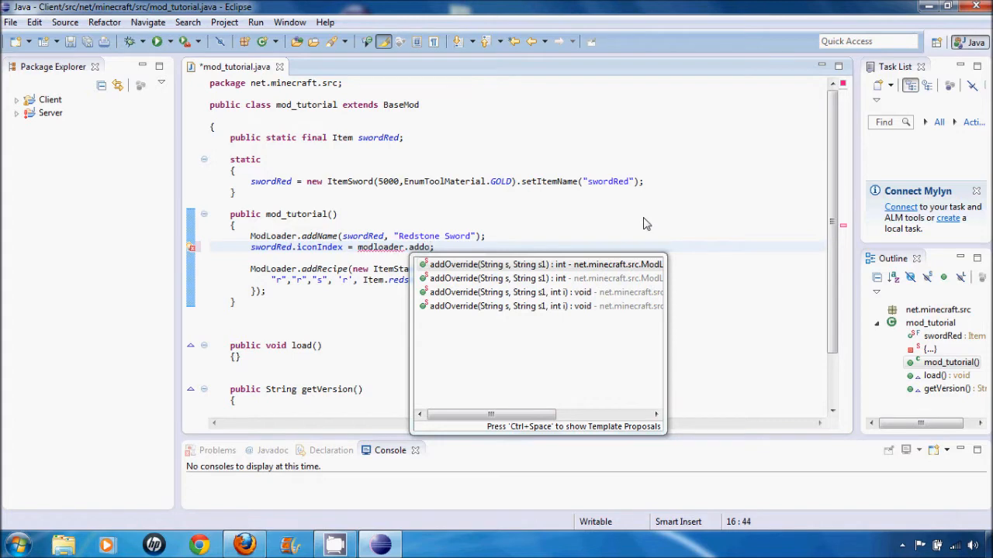
pyautogui.press('Return')
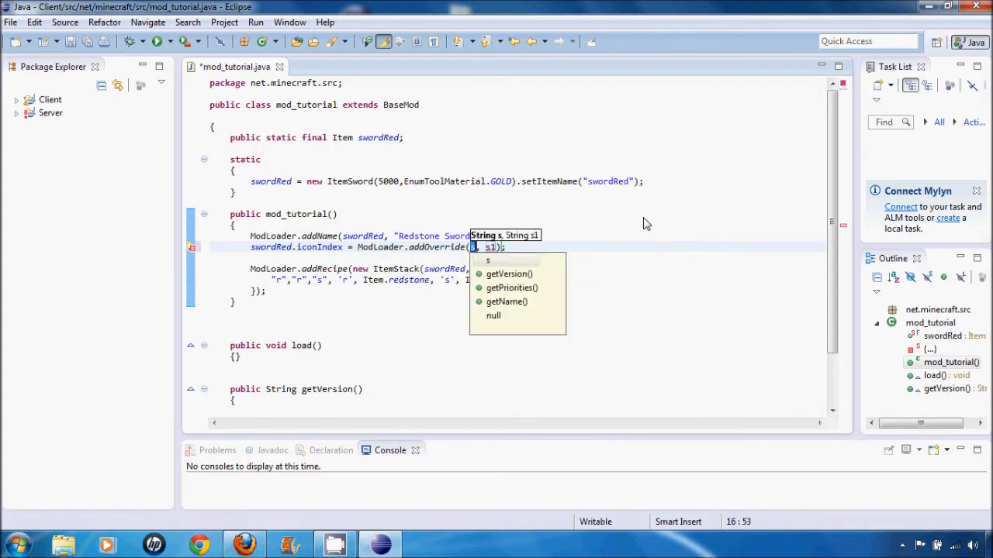
# - Set the first argument of the addOverride call to "/gui/items.png"
pyautogui.write('"')
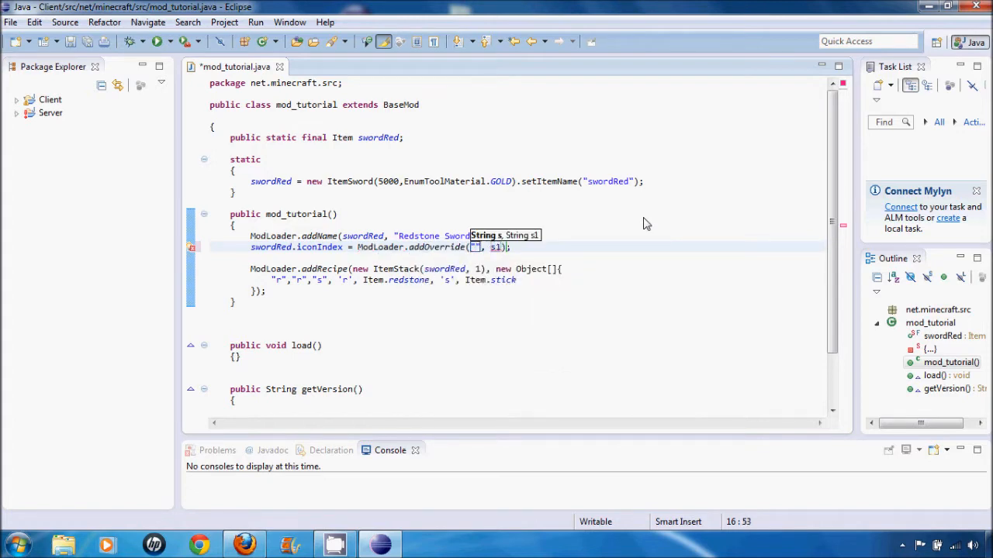
pyautogui.write('/gui/items.p')
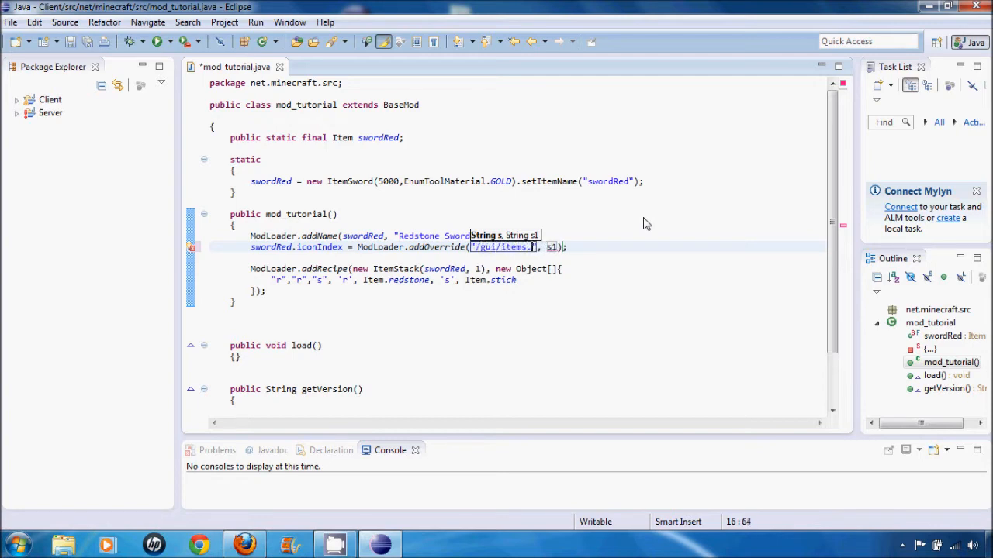
pyautogui.write('ng')
pyautogui.press('Right')
pyautogui.press('Right')
pyautogui.press('Right')
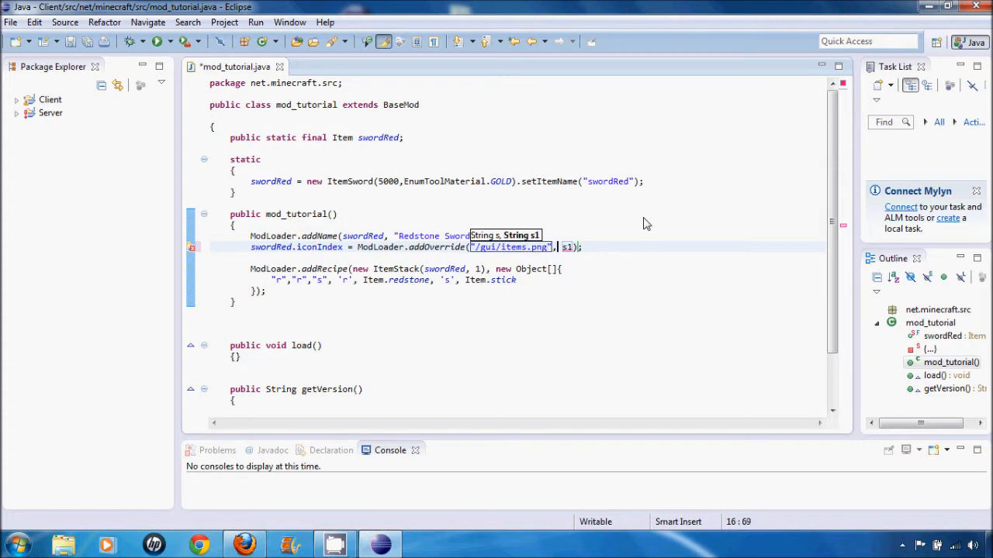
# - Set the second argument of the addOverride call to "/tutorial/swordRed.png"
pyautogui.hotkey('shift', 'Right')
pyautogui.hotkey('shift', 'Right')
pyautogui.write('"')
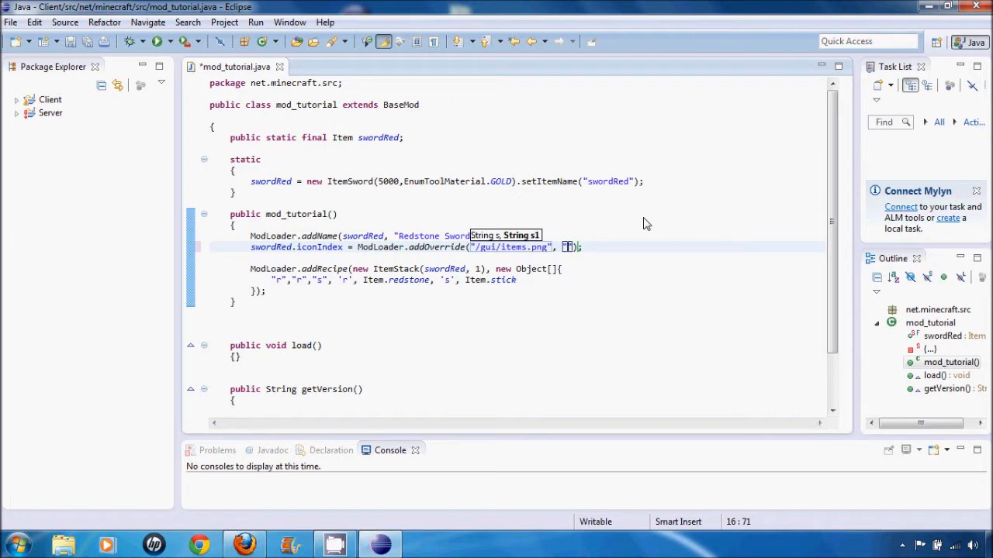
pyautogui.write('/tutorial')
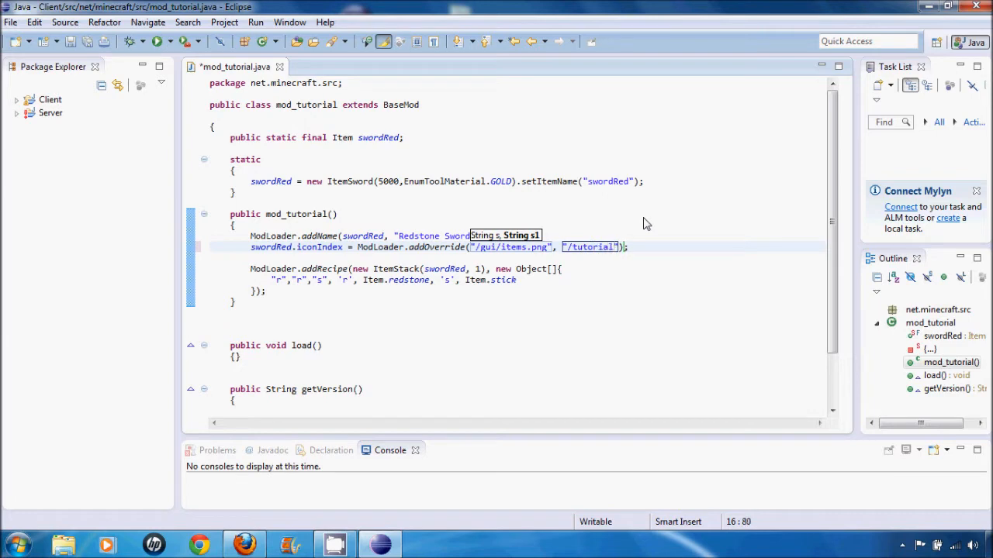
pyautogui.write('/swordRed.png')
pyautogui.click(619, 281)
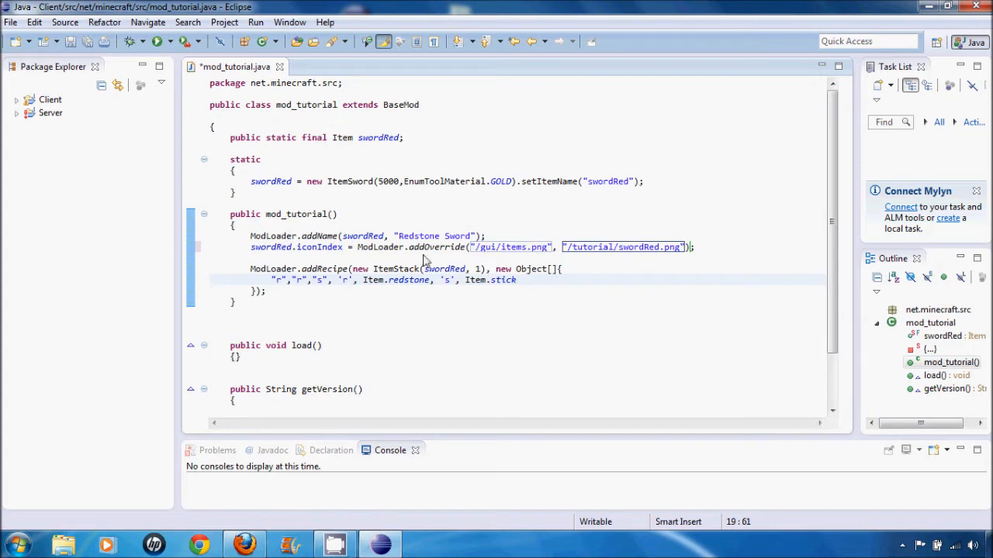
# - Run the Minecraft client, saving mod_tutorial.java before the launch
pyautogui.moveTo(476, 248); pyautogui.dragTo(677, 249)
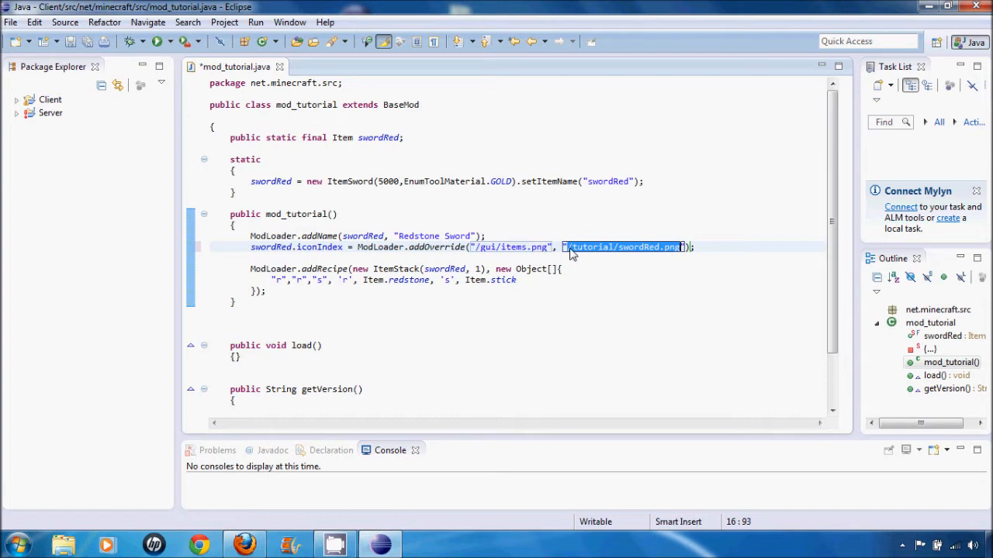
pyautogui.click(565, 160)
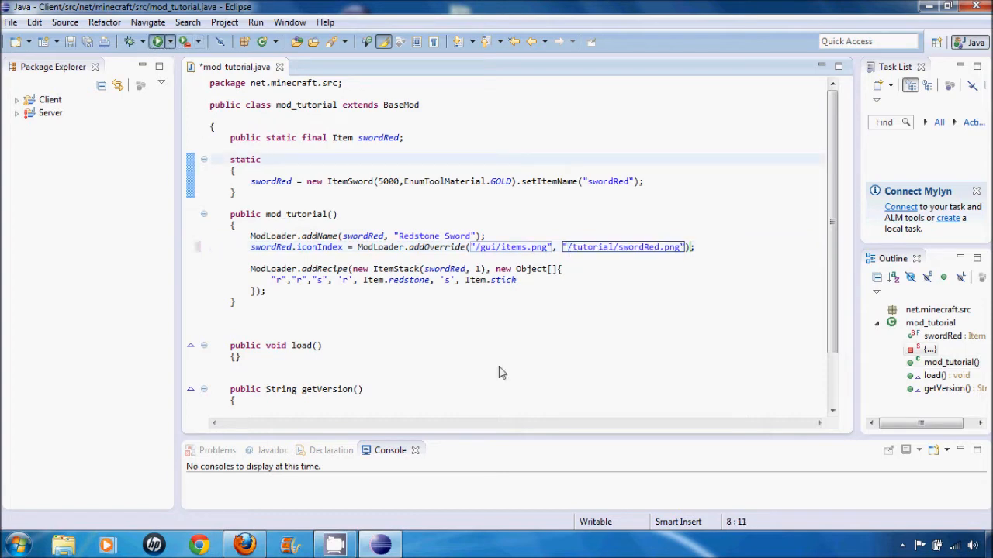
pyautogui.hotkey('ctrl', 'F11')
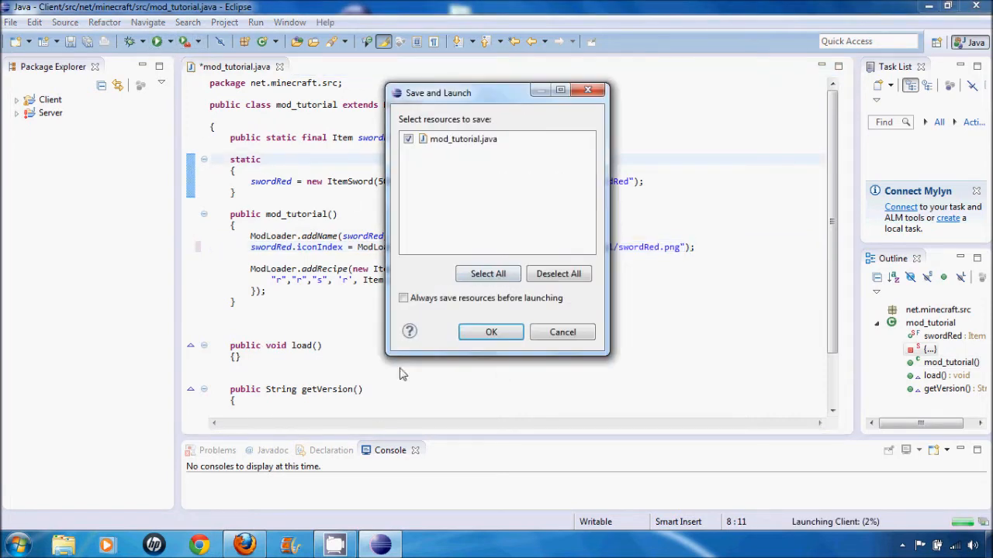
pyautogui.click(474, 340)
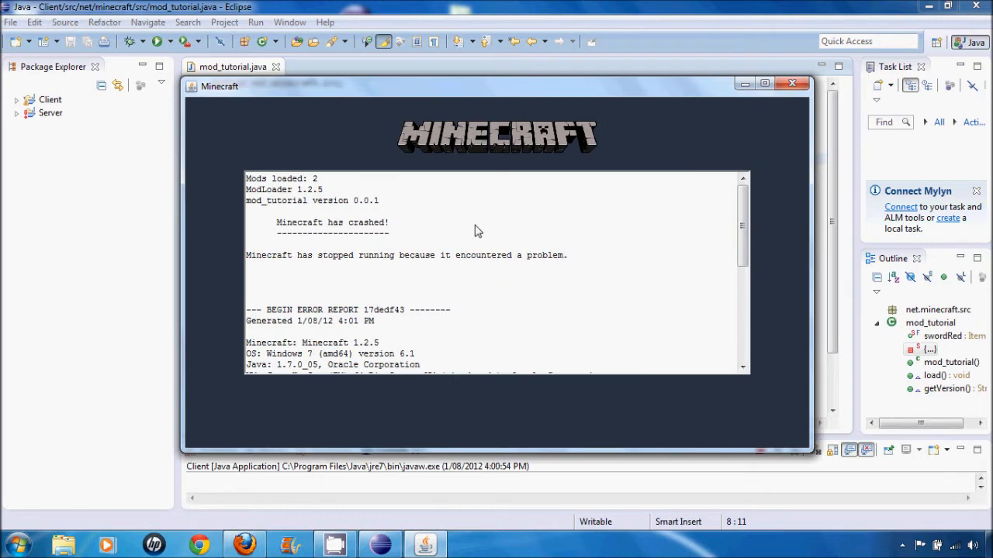
# - Examine the exception in the Minecraft crash report and close the game window
pyautogui.scroll(-5, 477, 230)
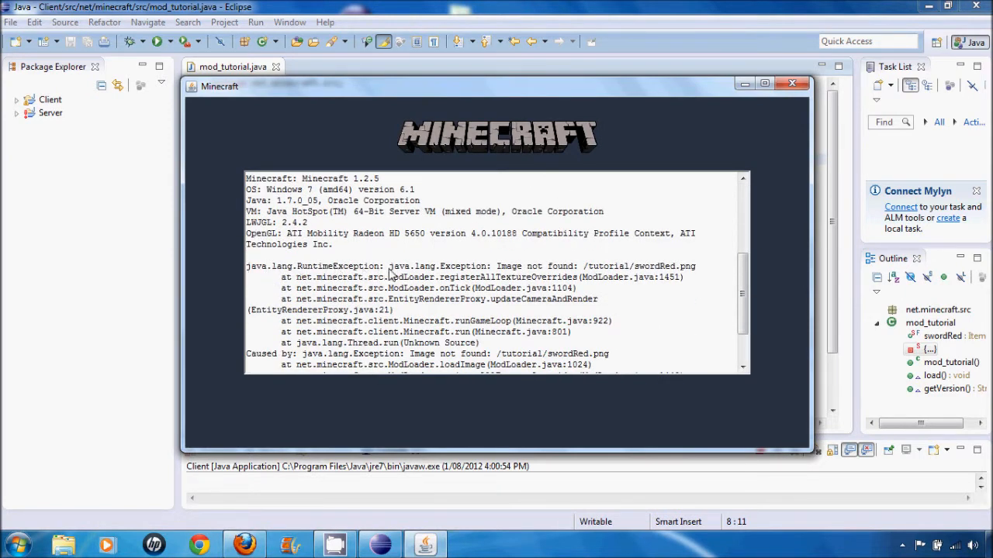
pyautogui.moveTo(497, 267)
pyautogui.mouseDown()
pyautogui.moveTo(704, 278)
pyautogui.moveTo(708, 269)
pyautogui.mouseUp()
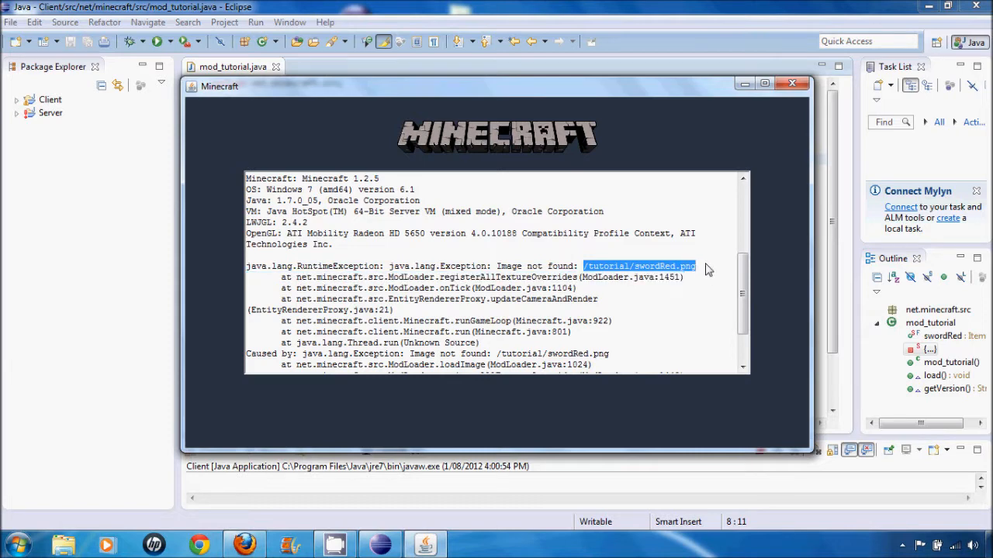
pyautogui.click(655, 289)
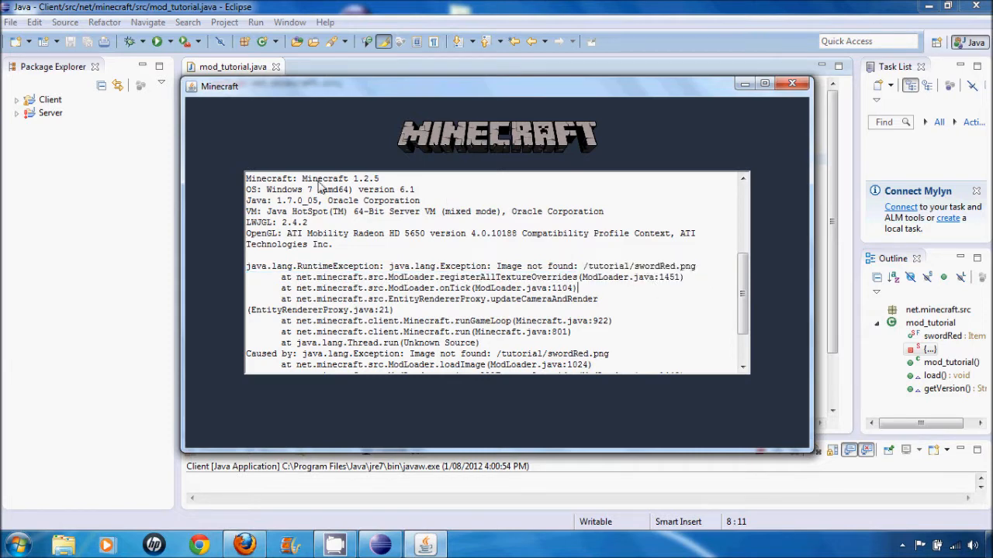
pyautogui.click(792, 83)
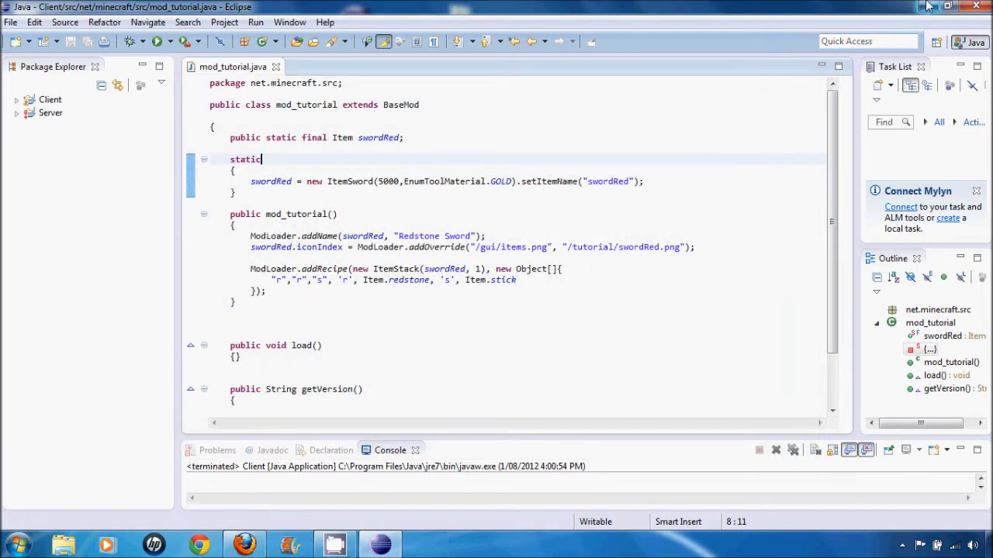
pyautogui.click(928, 4)
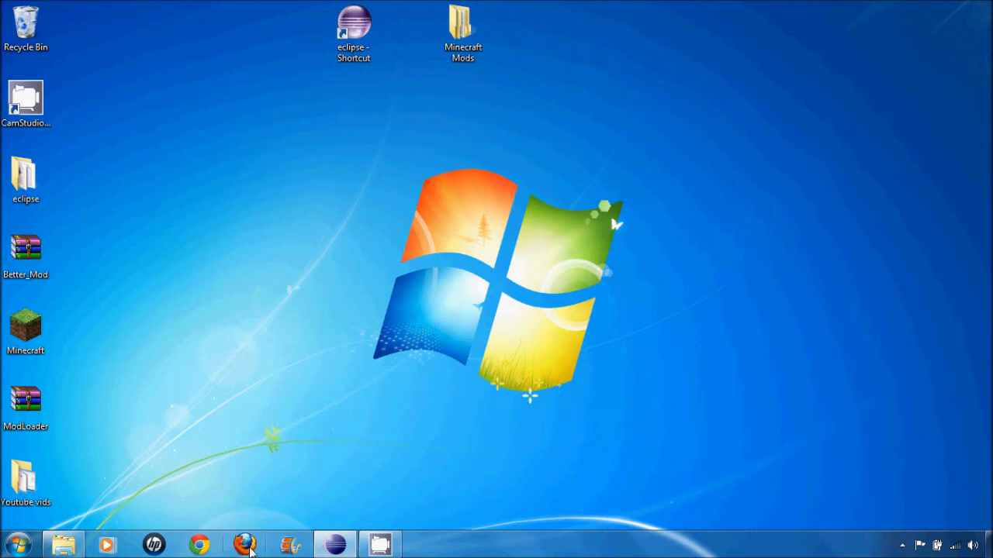
pyautogui.click(246, 547)
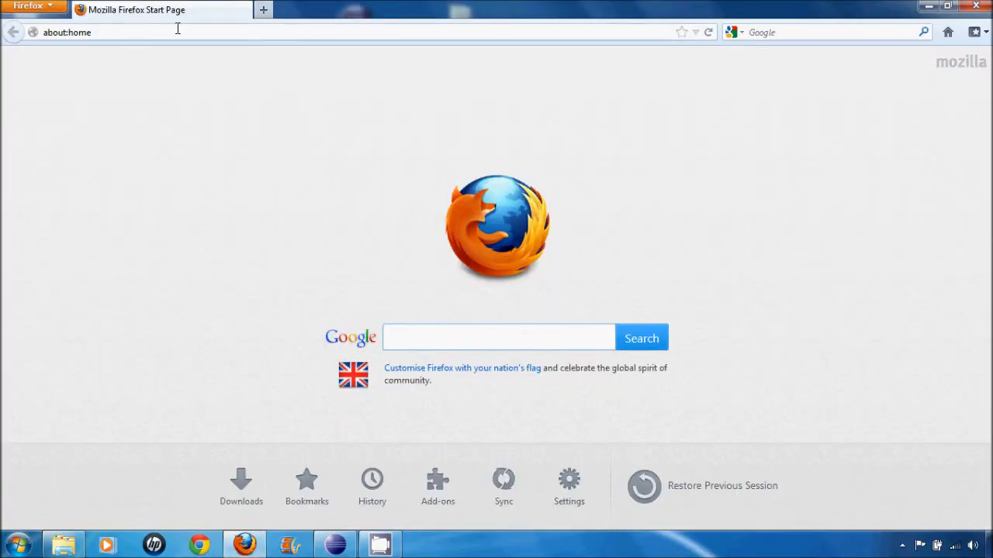
pyautogui.click(186, 30)
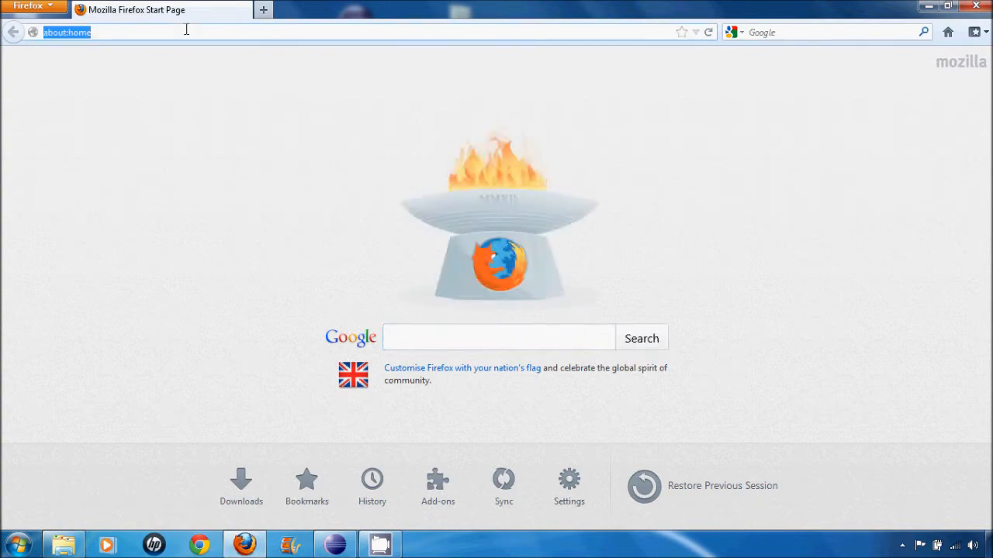
pyautogui.write('www.gim')
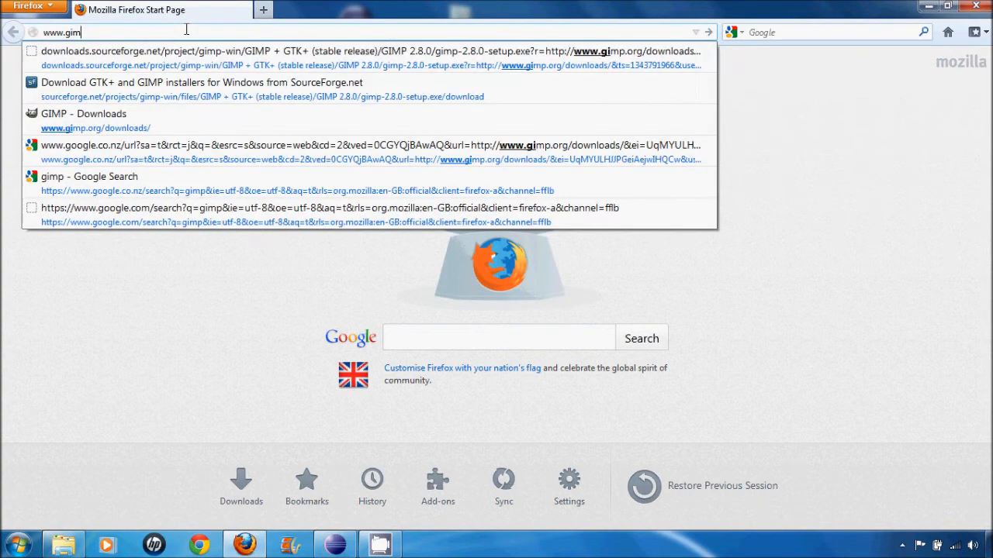
pyautogui.write('p')
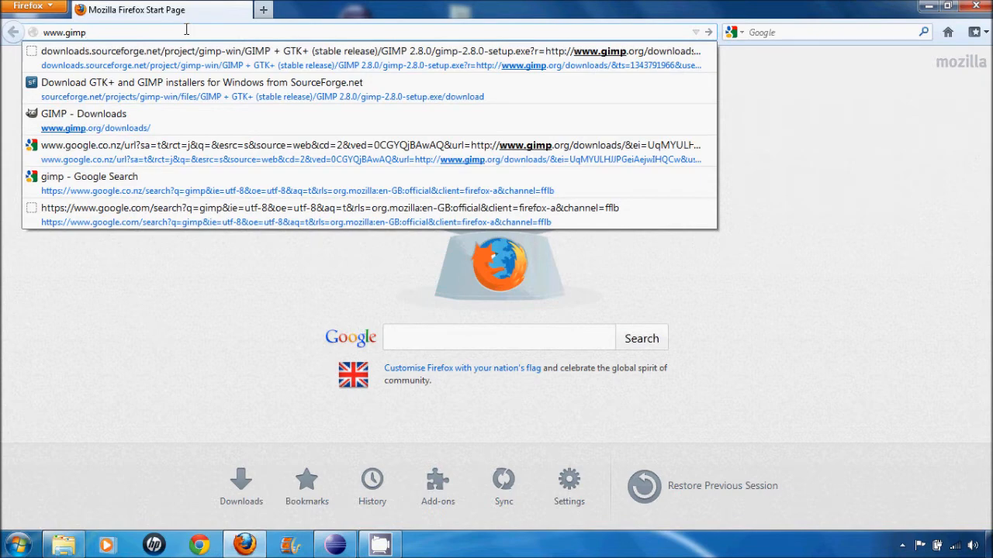
pyautogui.press('Down')
pyautogui.press('Down')
pyautogui.press('Down')
pyautogui.press('Return')
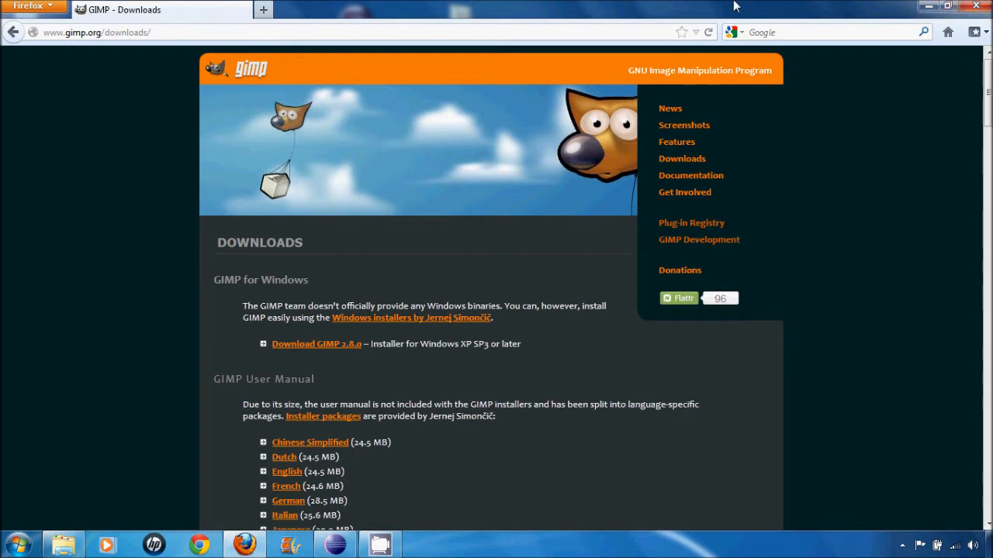
pyautogui.click(976, 6)
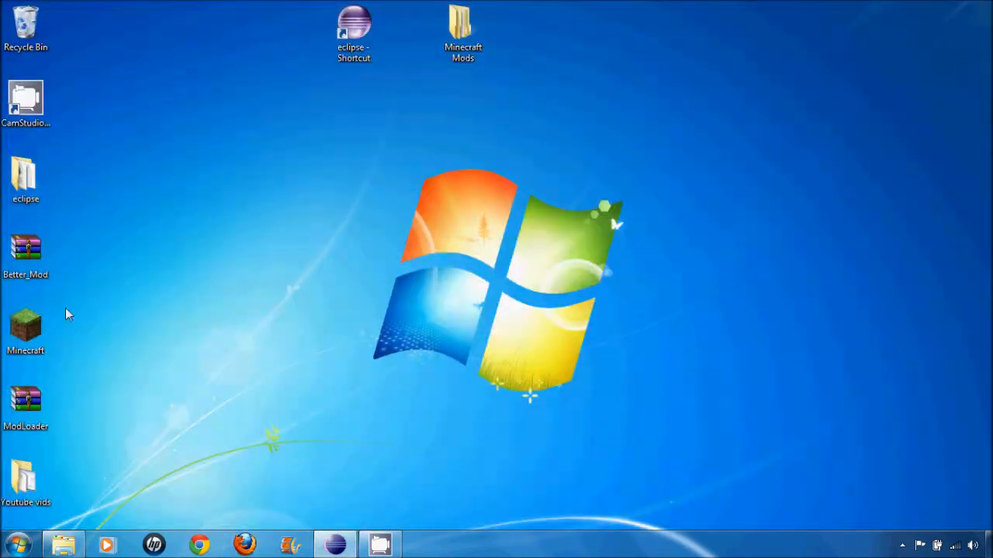
# - Switch to GIMP and start a new image with a width and height of 16 px
pyautogui.click(17, 544)
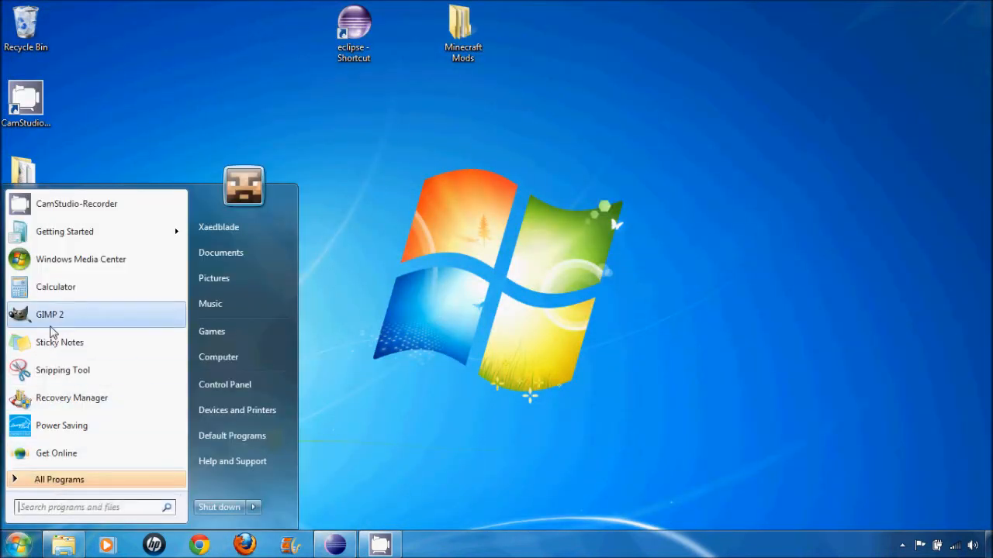
pyautogui.click(51, 315)
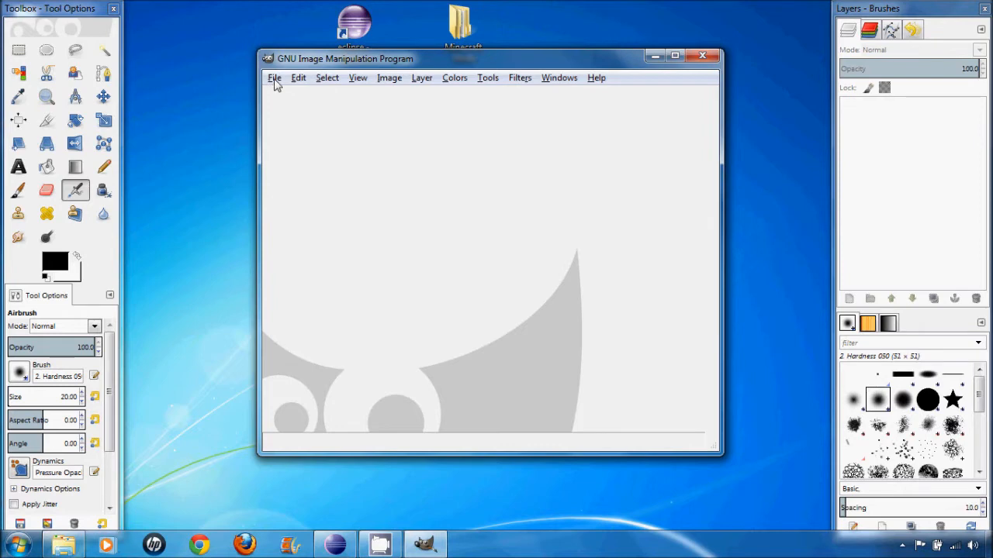
pyautogui.click(276, 83)
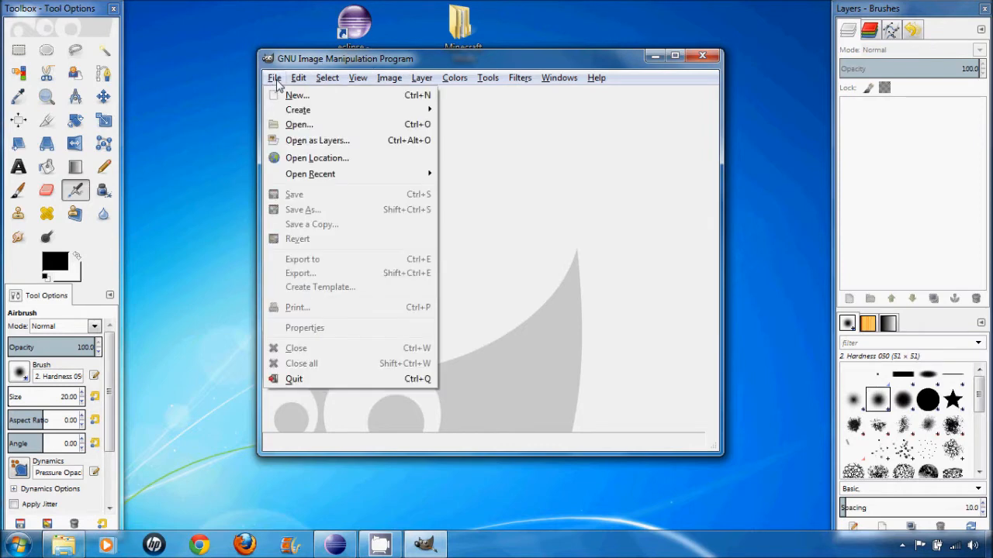
pyautogui.click(319, 99)
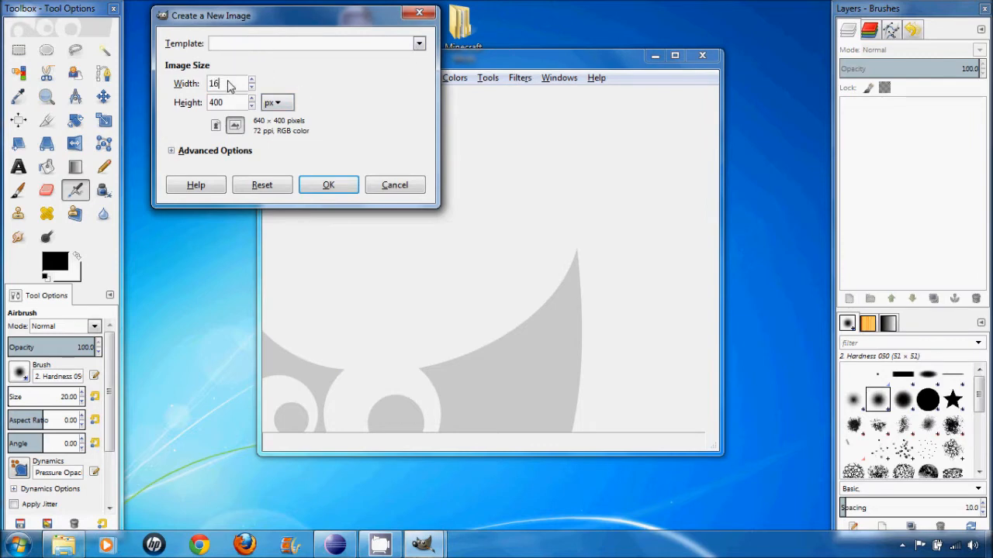
pyautogui.press('Tab')
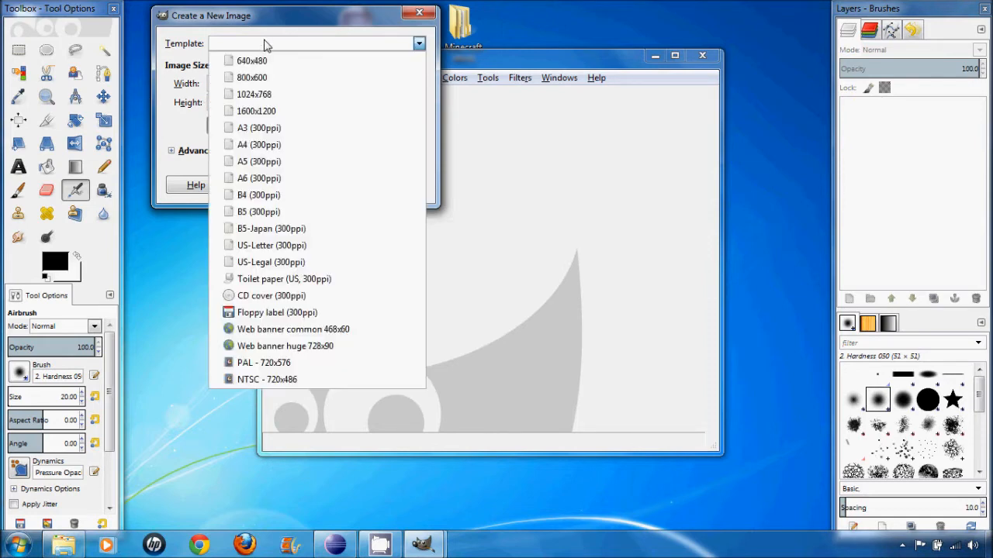
pyautogui.click(262, 44)
pyautogui.click(174, 100)
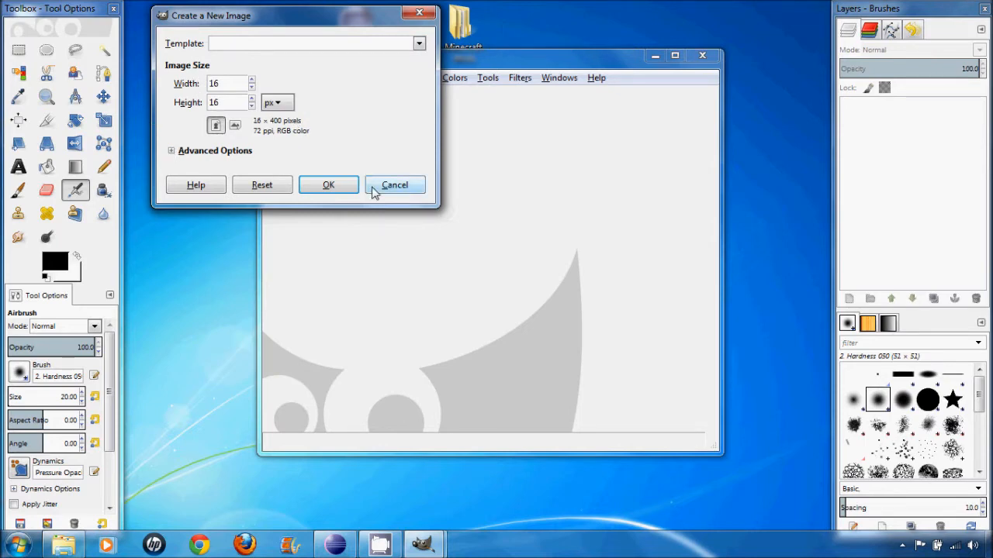
# - Set the new image's fill to Transparency, clear its comment and create the image
pyautogui.click(172, 151)
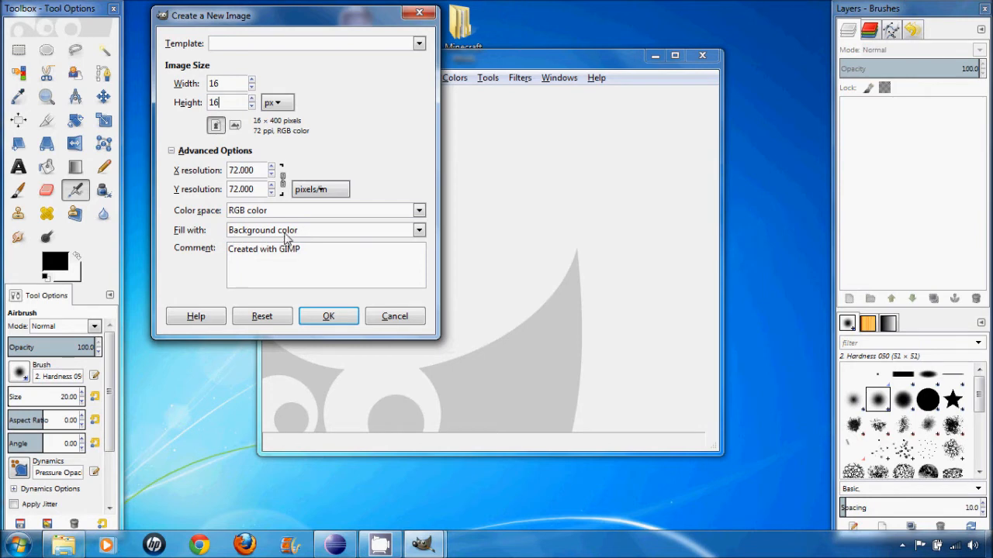
pyautogui.click(419, 231)
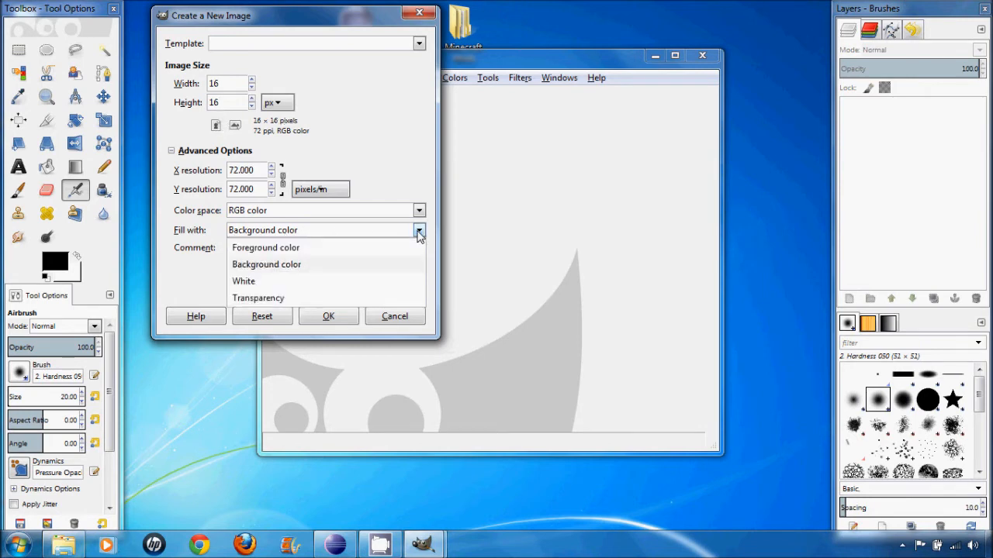
pyautogui.click(262, 300)
pyautogui.moveTo(308, 250); pyautogui.dragTo(186, 248)
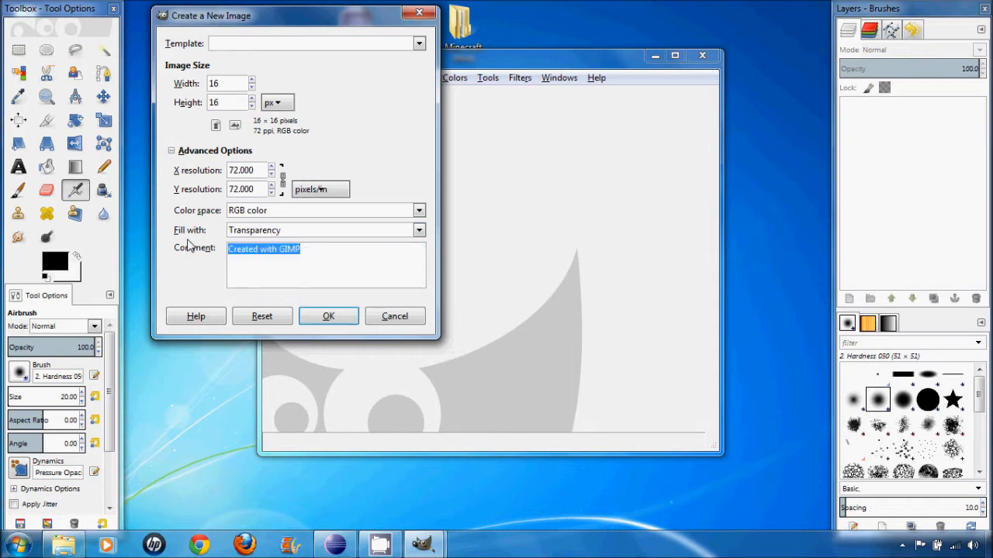
pyautogui.press('BackSpace')
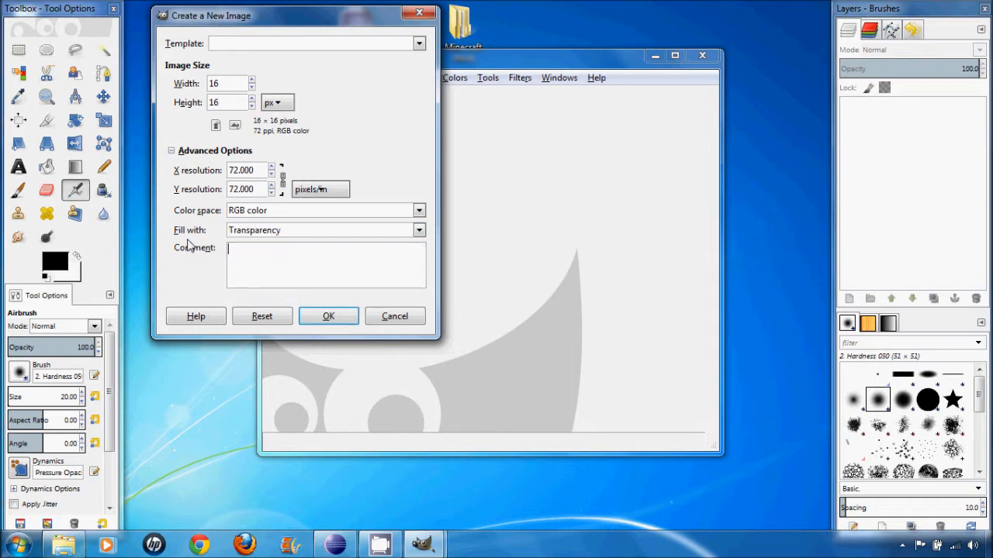
pyautogui.click(348, 325)
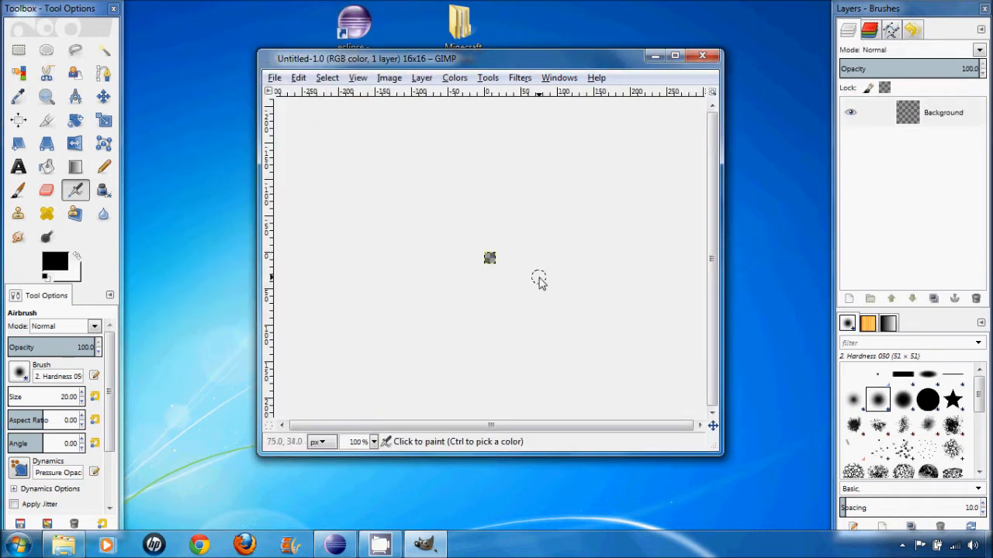
# - Choose the Pencil tool with the 1. Pixel brush and set the brush size to 1
pyautogui.press('3')
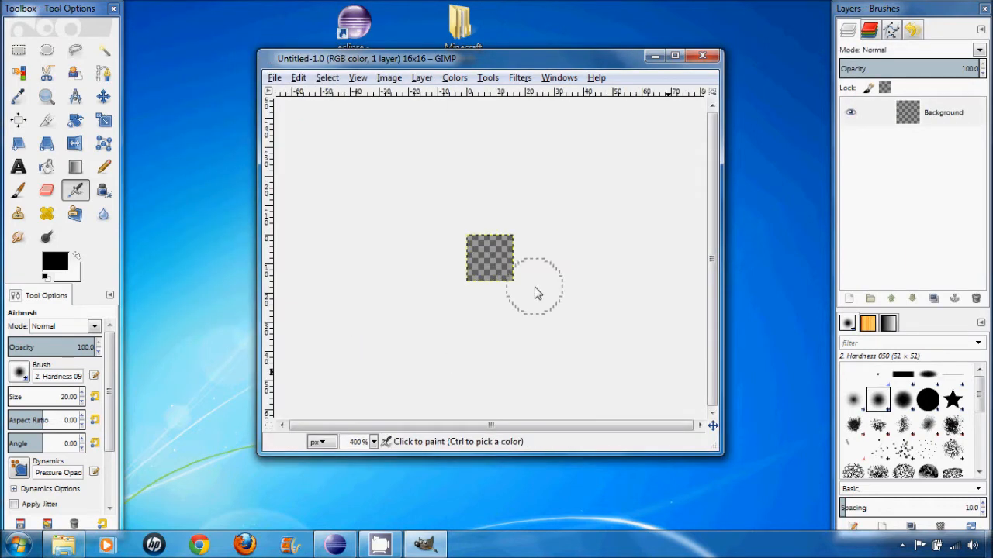
pyautogui.scroll(4, 535, 287)
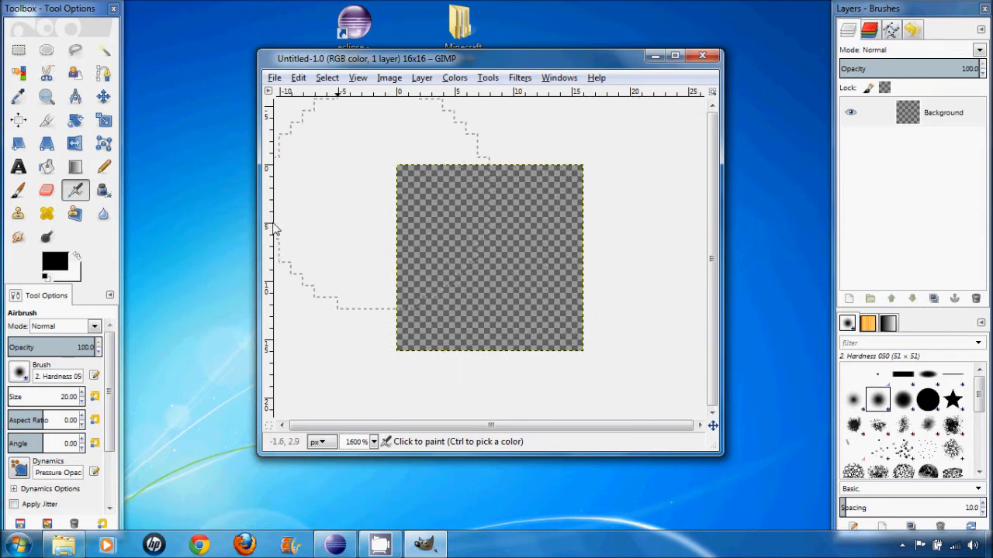
pyautogui.click(104, 166)
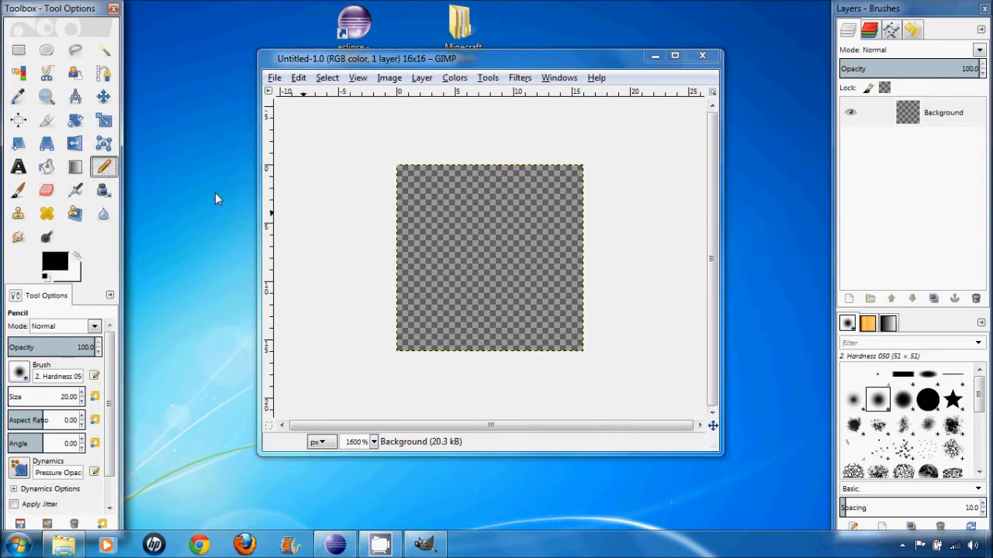
pyautogui.click(877, 377)
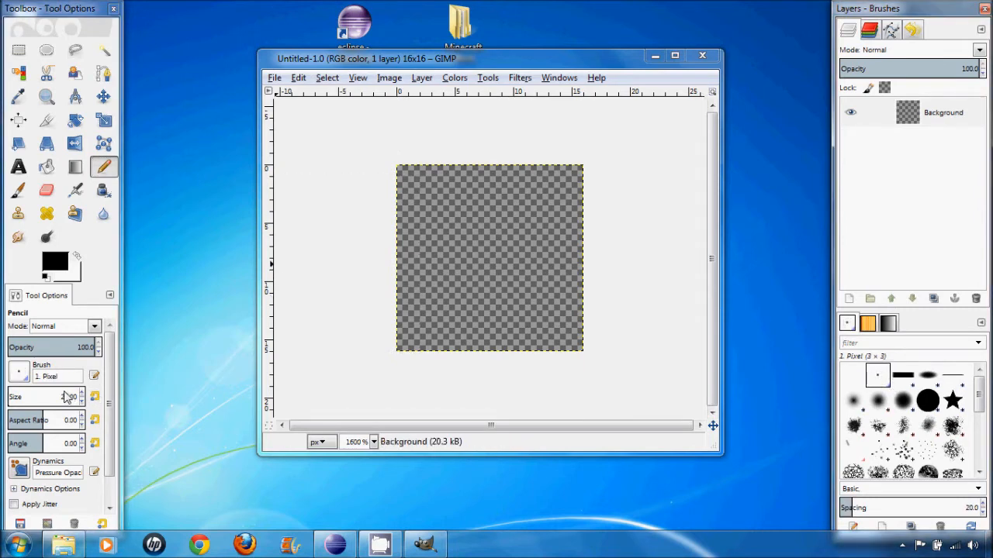
pyautogui.moveTo(67, 398); pyautogui.dragTo(86, 401)
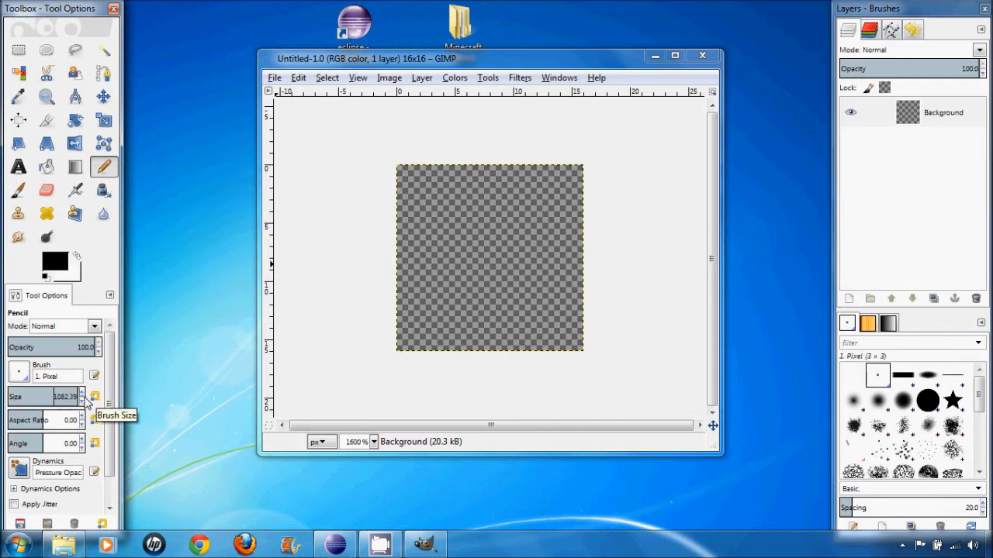
pyautogui.press('Delete')
pyautogui.press('Delete')
pyautogui.press('Delete')
pyautogui.press('Delete')
pyautogui.press('Delete')
pyautogui.press('Delete')
pyautogui.press('Delete')
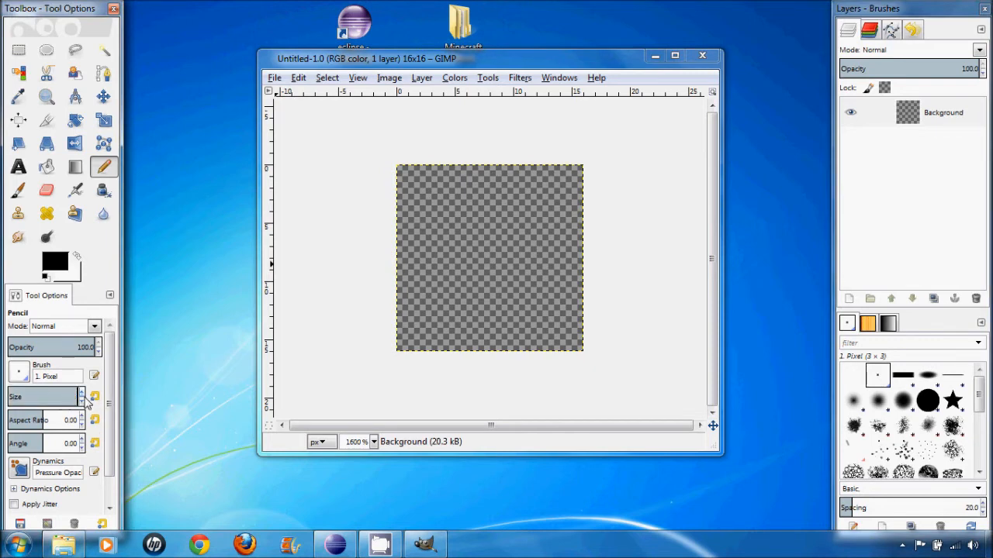
pyautogui.write('1')
pyautogui.press('Return')
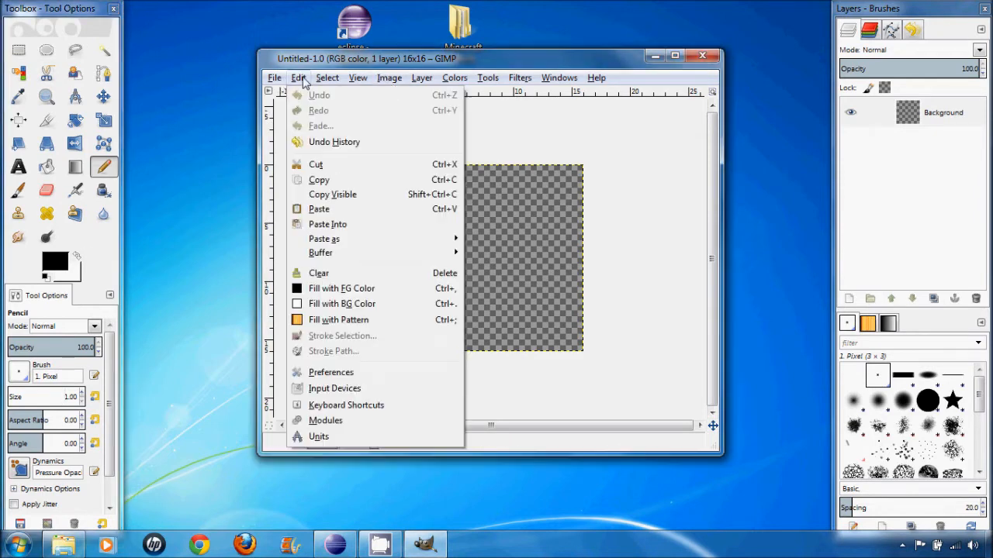
# - Configure the image grid with a spacing of 1 by 1 pixel and show the grid on the canvas
pyautogui.click(303, 81)
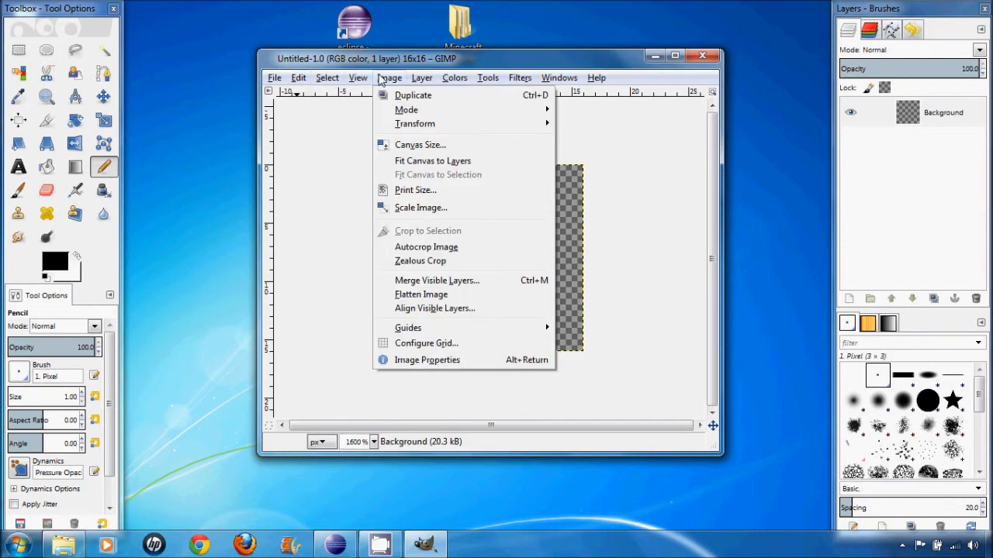
pyautogui.moveTo(359, 80)
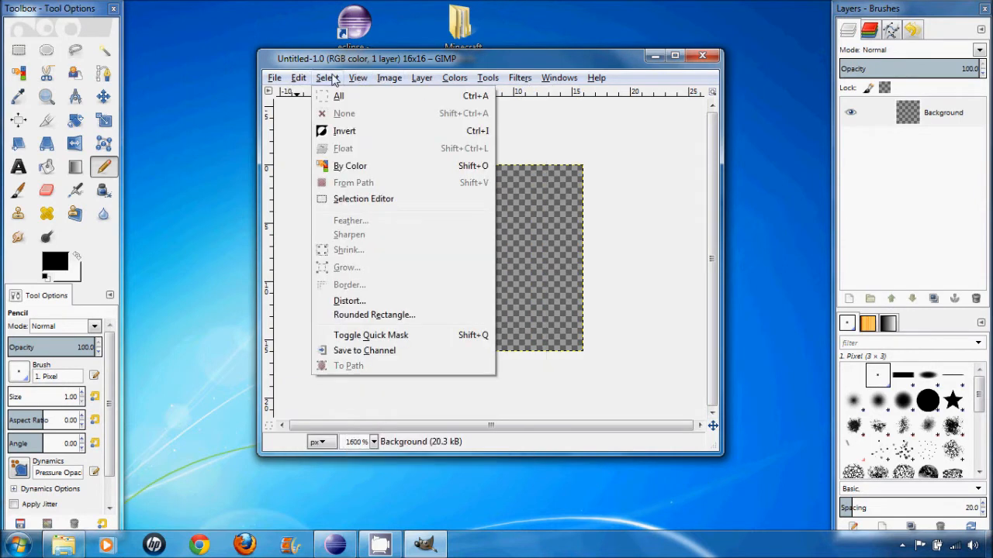
pyautogui.moveTo(397, 81)
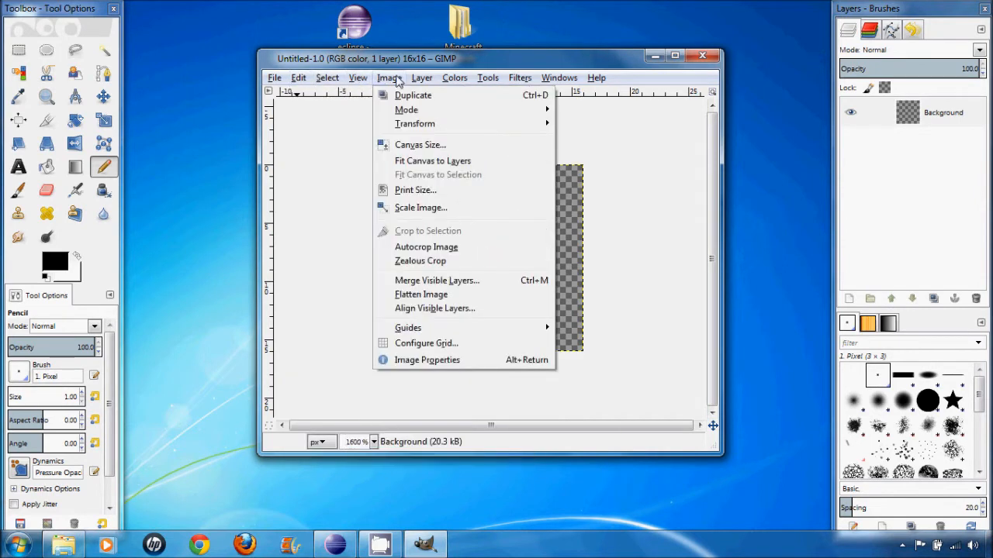
pyautogui.click(472, 346)
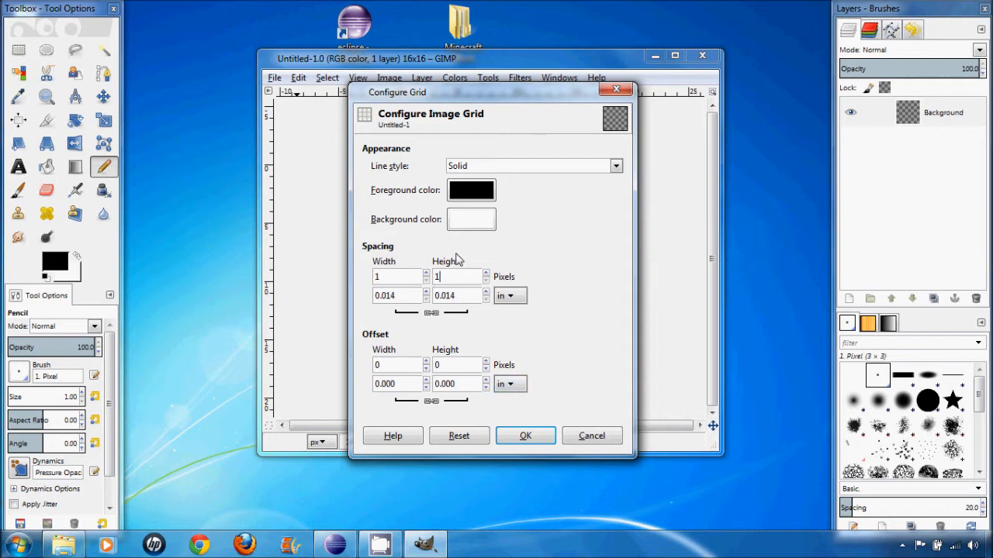
pyautogui.click(526, 436)
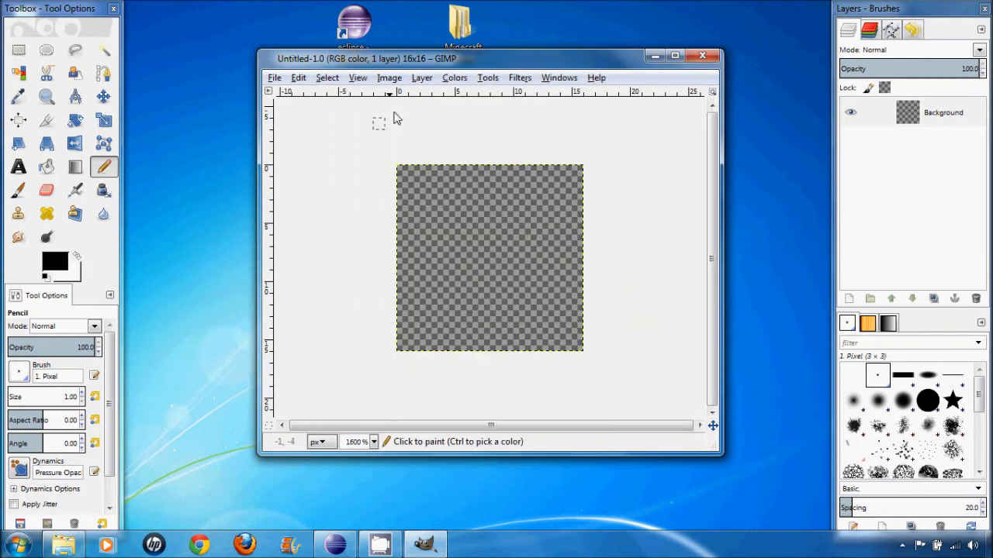
pyautogui.click(360, 79)
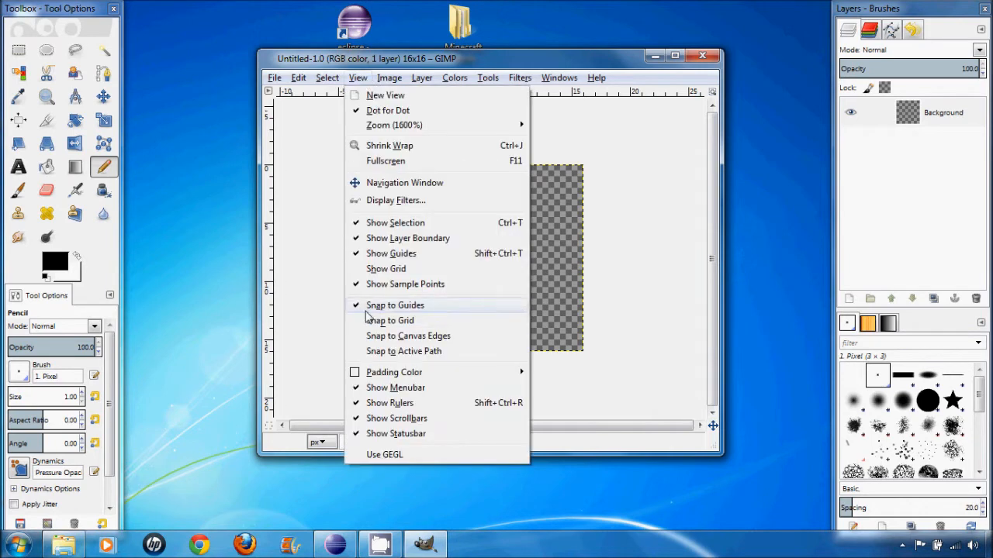
pyautogui.click(380, 269)
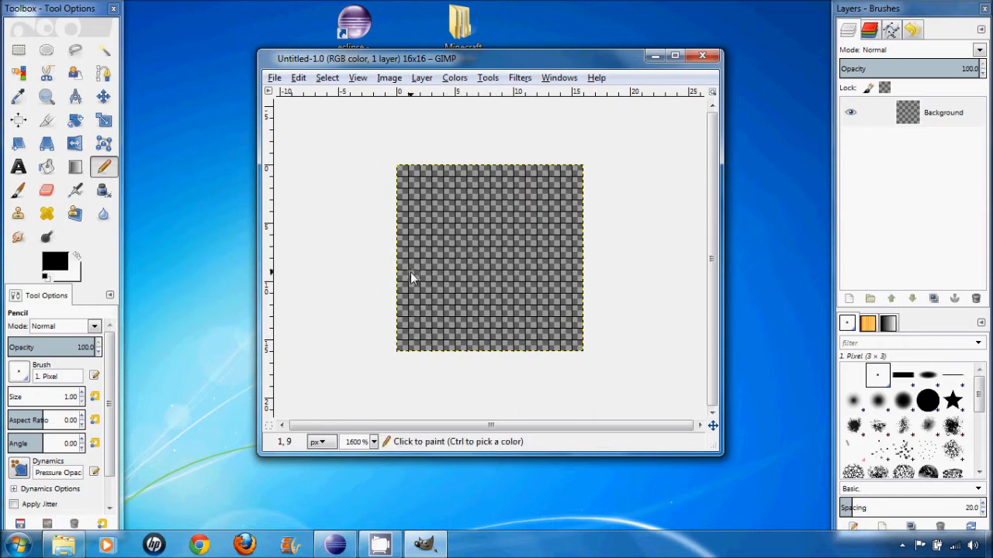
# - Set the foreground color to a very dark reddish brown by adjusting its hue, saturation and value
pyautogui.click(63, 266)
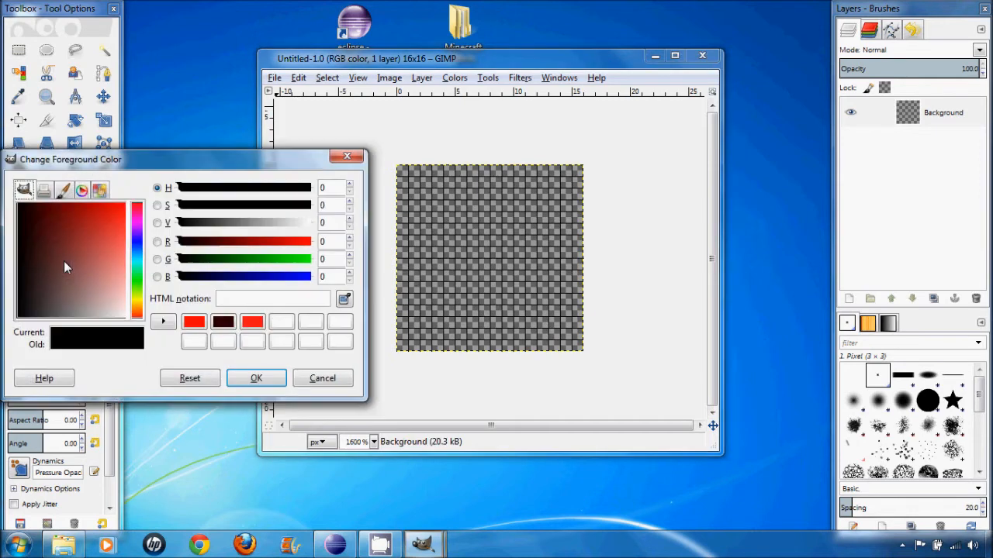
pyautogui.click(335, 158)
pyautogui.click(49, 262)
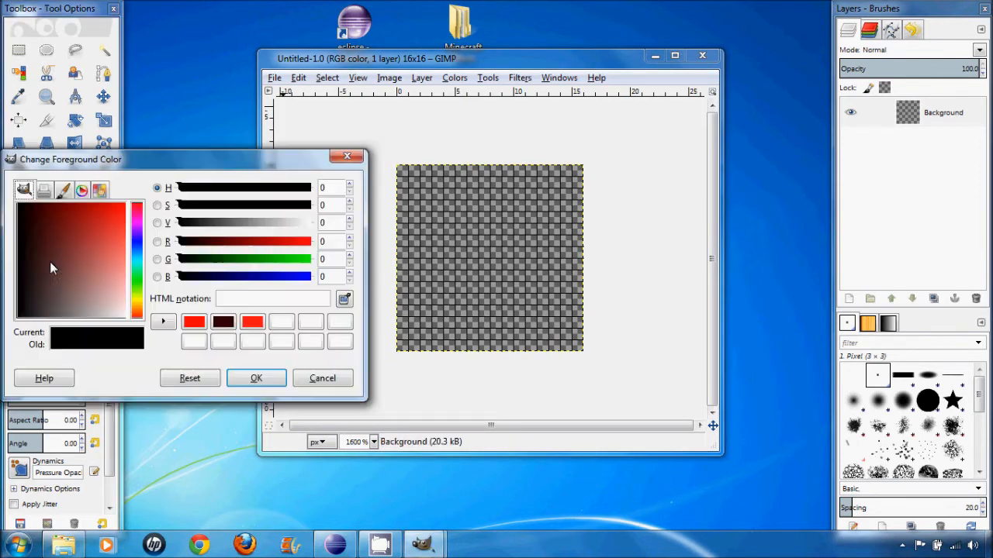
pyautogui.moveTo(121, 239); pyautogui.dragTo(39, 222)
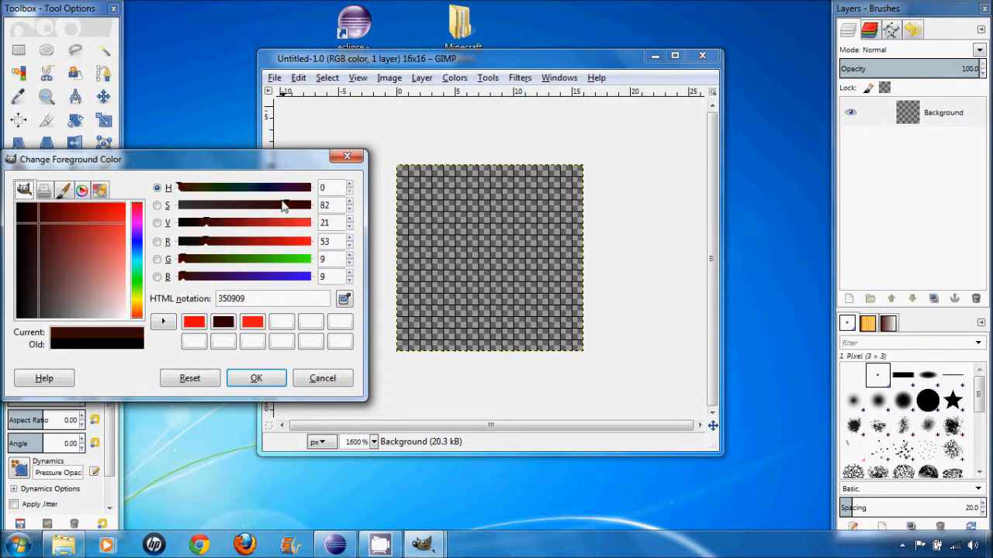
pyautogui.moveTo(284, 206); pyautogui.dragTo(306, 206)
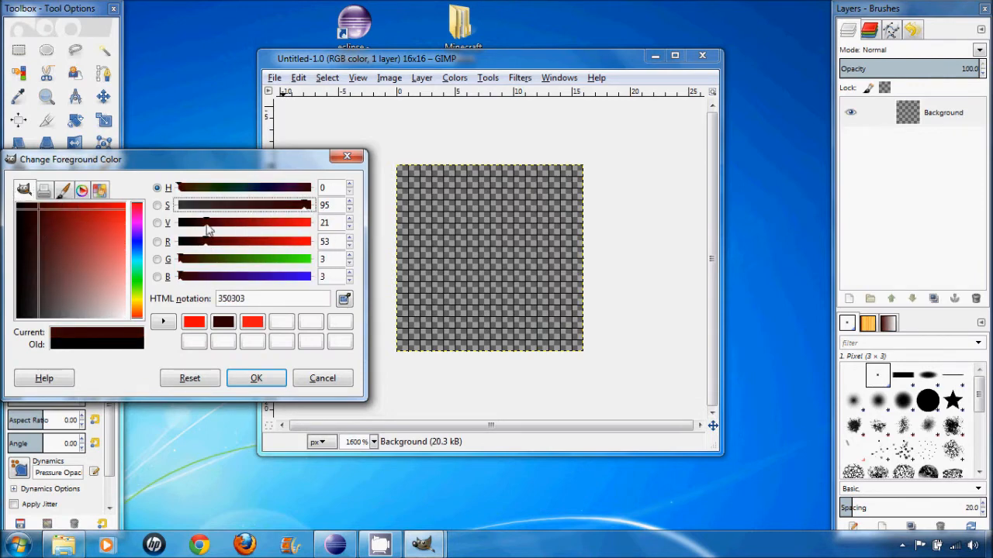
pyautogui.moveTo(206, 225)
pyautogui.mouseDown()
pyautogui.moveTo(219, 225)
pyautogui.moveTo(192, 224)
pyautogui.moveTo(250, 223)
pyautogui.moveTo(206, 223)
pyautogui.mouseUp()
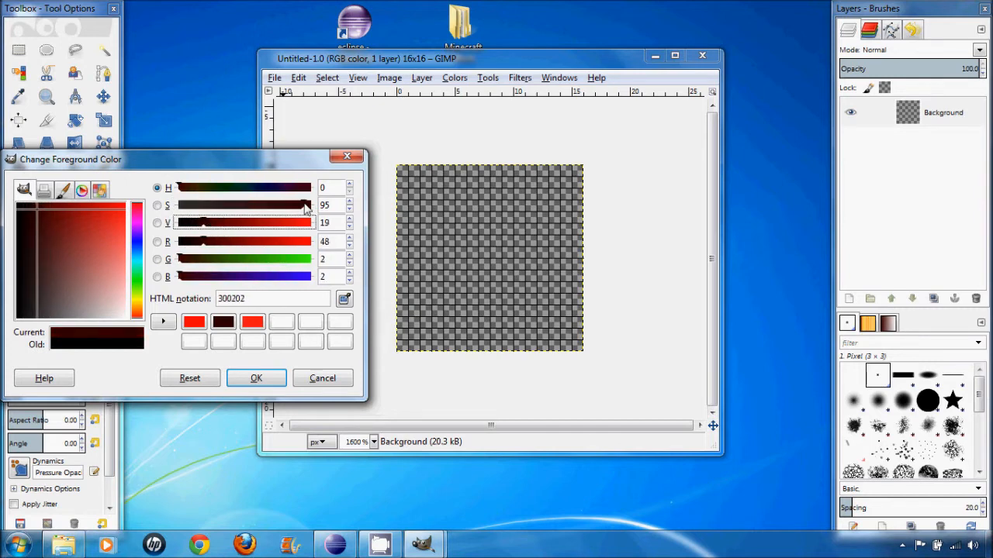
pyautogui.moveTo(306, 206); pyautogui.dragTo(269, 207)
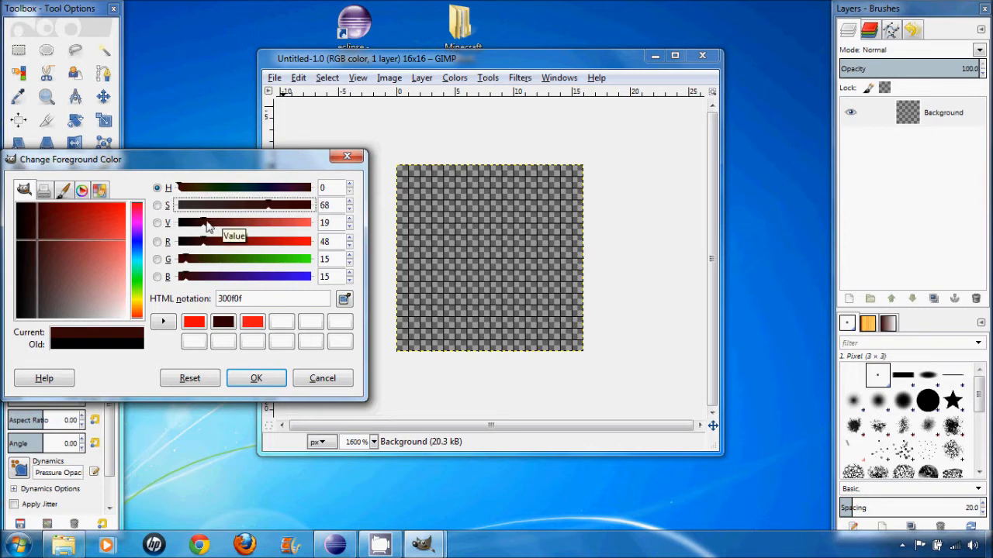
pyautogui.moveTo(261, 205); pyautogui.dragTo(308, 209)
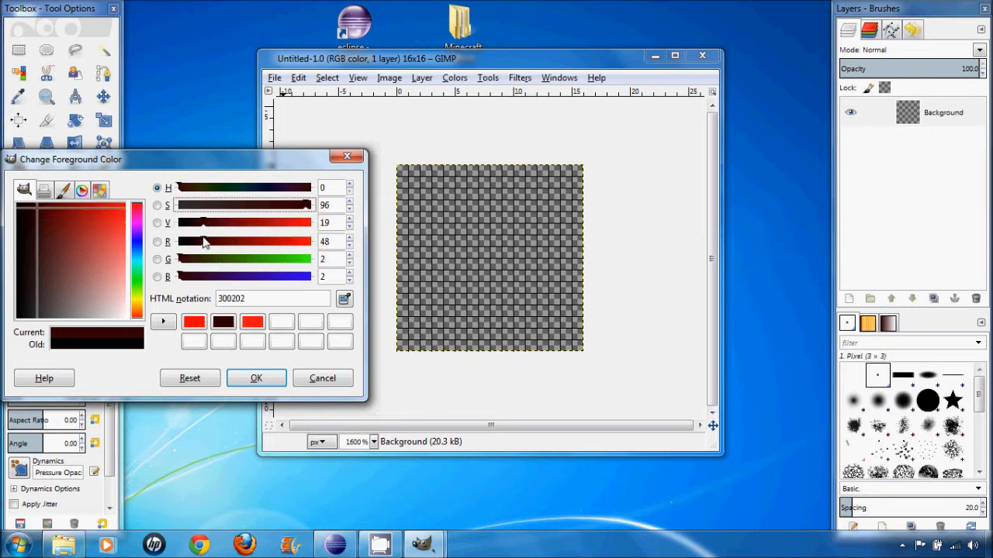
pyautogui.moveTo(204, 235); pyautogui.dragTo(198, 233)
pyautogui.click(138, 305)
pyautogui.moveTo(138, 304)
pyautogui.mouseDown()
pyautogui.moveTo(140, 279)
pyautogui.moveTo(141, 310)
pyautogui.mouseUp()
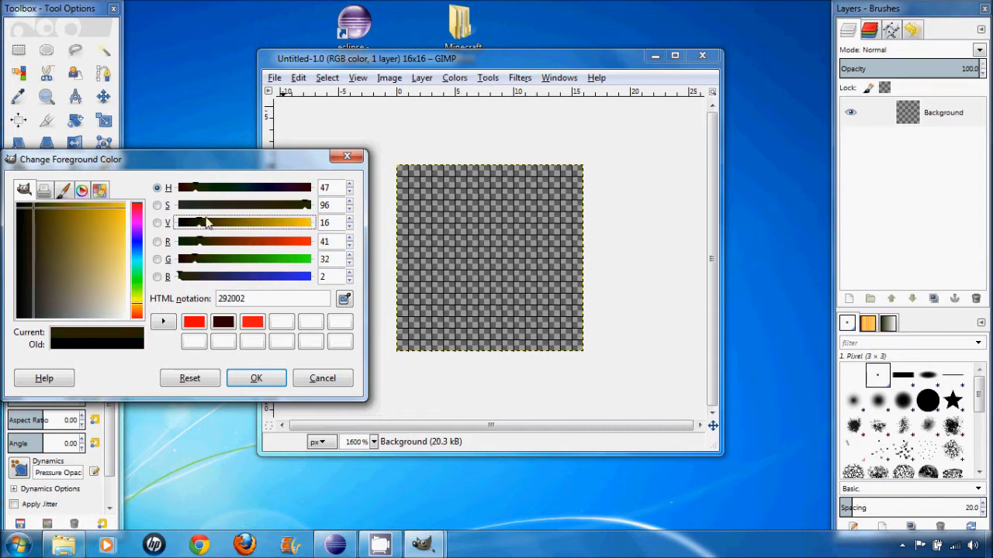
pyautogui.moveTo(199, 231); pyautogui.dragTo(201, 231)
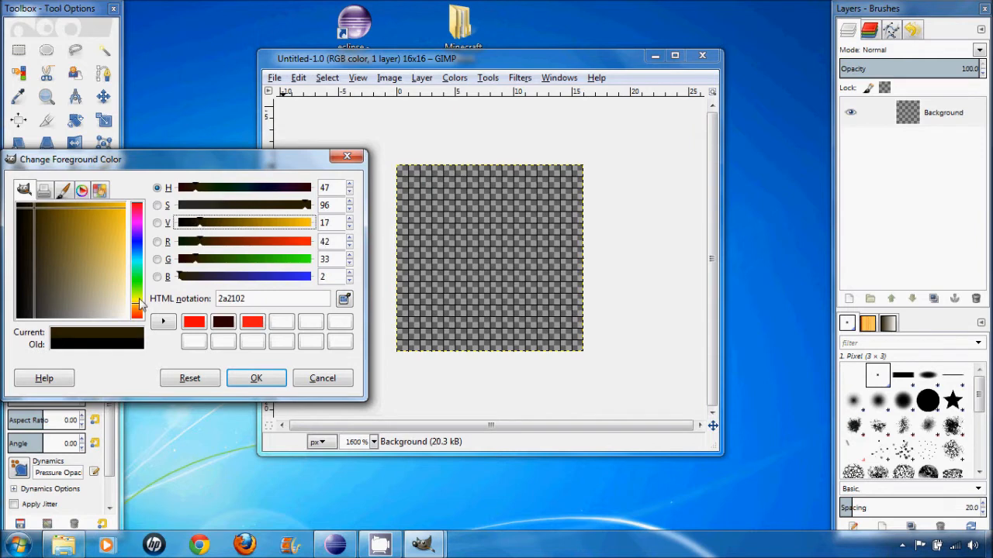
pyautogui.moveTo(139, 308); pyautogui.dragTo(144, 312)
pyautogui.click(255, 379)
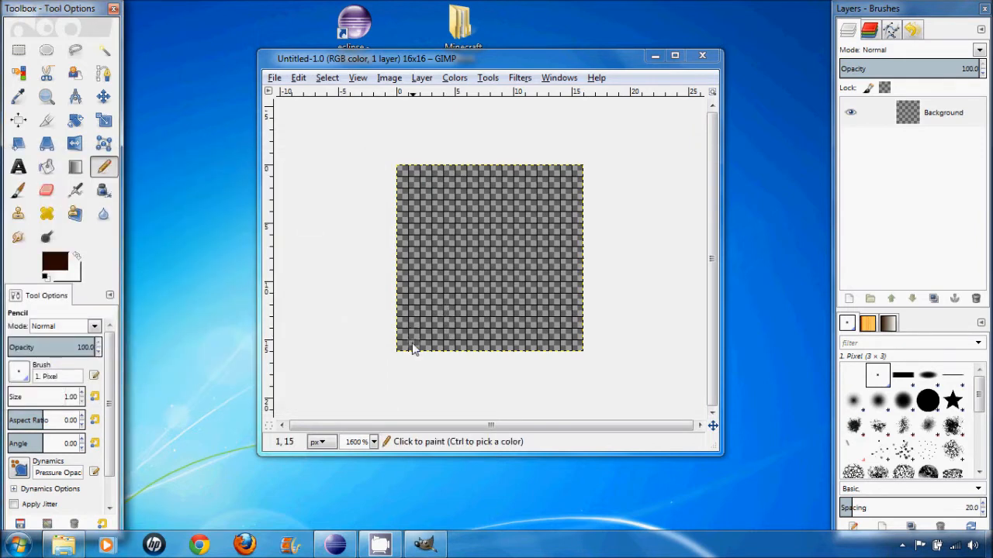
pyautogui.click(402, 345)
pyautogui.click(414, 334)
pyautogui.click(425, 322)
pyautogui.click(437, 310)
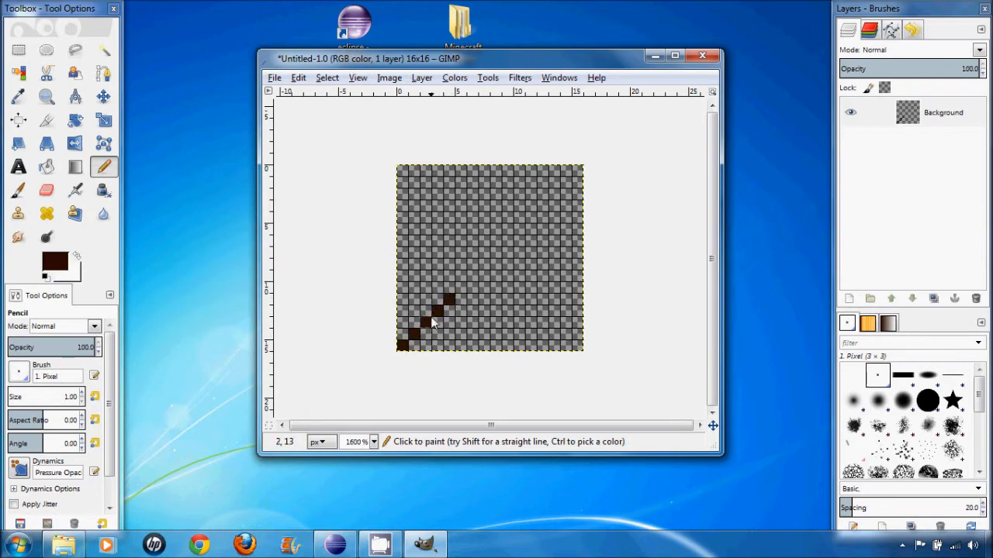
pyautogui.click(429, 315)
pyautogui.click(402, 334)
pyautogui.click(413, 344)
pyautogui.click(401, 298)
pyautogui.click(458, 312)
pyautogui.click(473, 324)
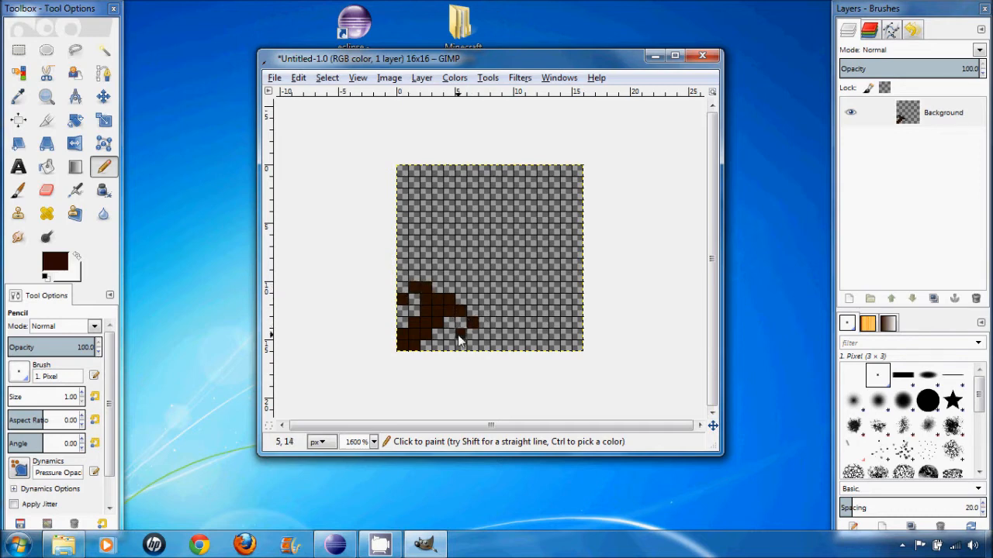
pyautogui.click(460, 332)
pyautogui.click(462, 345)
pyautogui.hotkey('ctrl', 'z')
pyautogui.hotkey('ctrl', 'z')
pyautogui.hotkey('ctrl', 'z')
pyautogui.hotkey('ctrl', 'z')
pyautogui.hotkey('ctrl', 'z')
pyautogui.hotkey('ctrl', 'z')
pyautogui.hotkey('ctrl', 'z')
pyautogui.hotkey('ctrl', 'z')
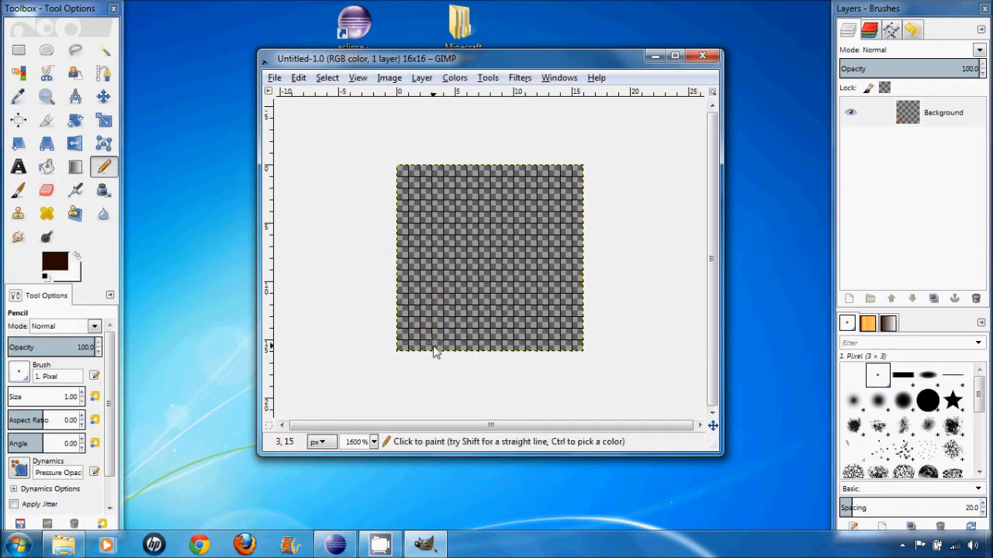
# - Draw the sword's hilt in dark brown: a diagonal handle from the lower-left corner and a perpendicular crossguard with hooked ends
pyautogui.click(402, 344)
pyautogui.click(415, 332)
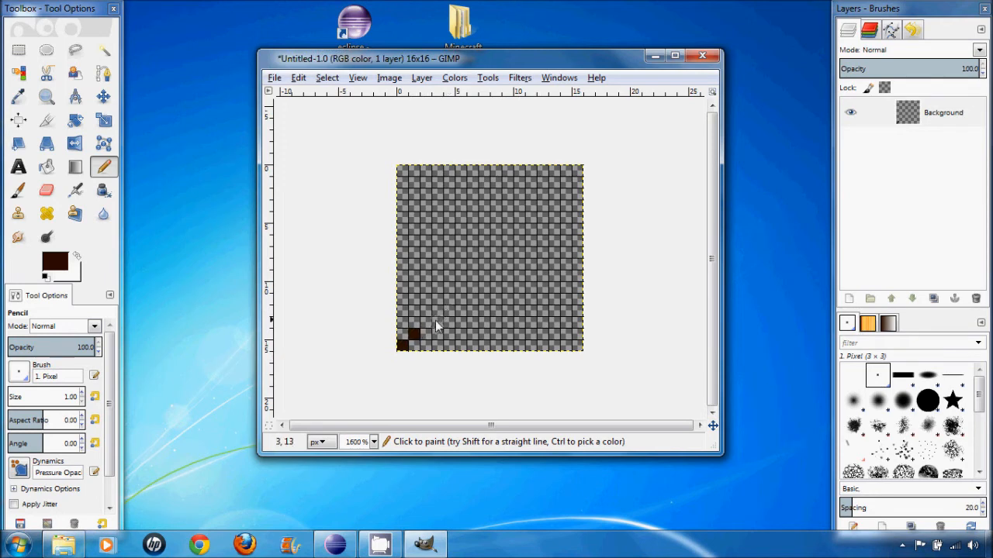
pyautogui.click(425, 320)
pyautogui.click(435, 310)
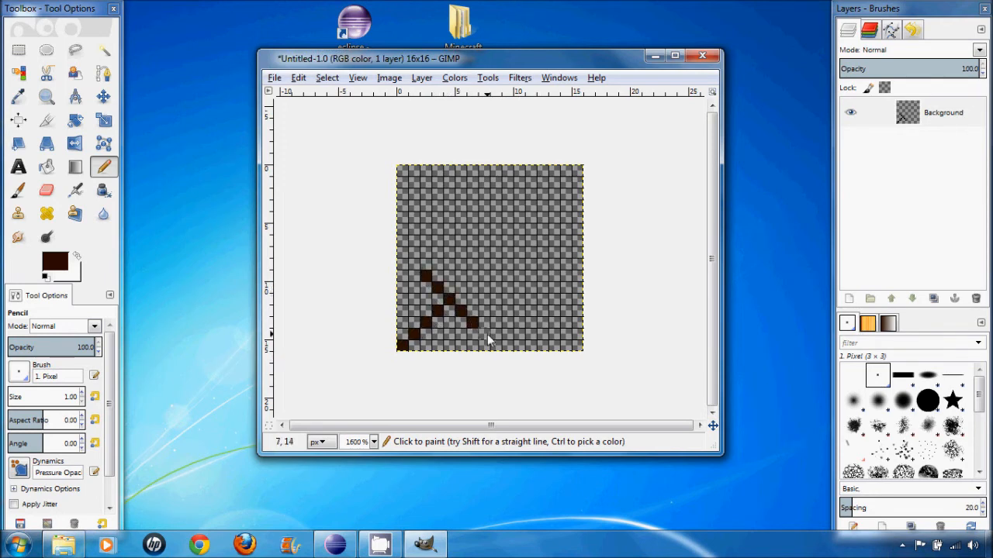
pyautogui.click(413, 277)
pyautogui.click(417, 287)
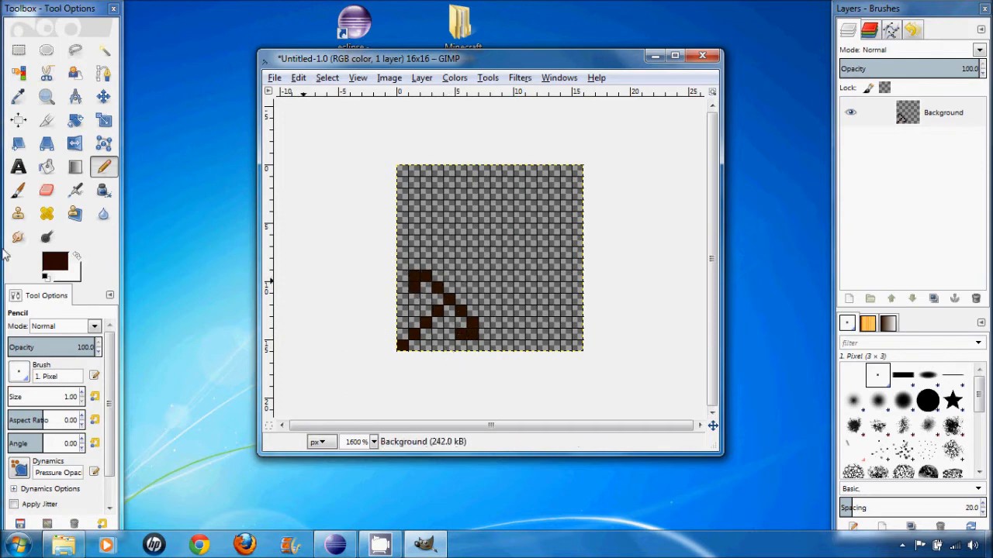
# - Set the foreground color to red d11002 and draw a diagonal blade from the crossguard toward the upper-right corner
pyautogui.click(55, 262)
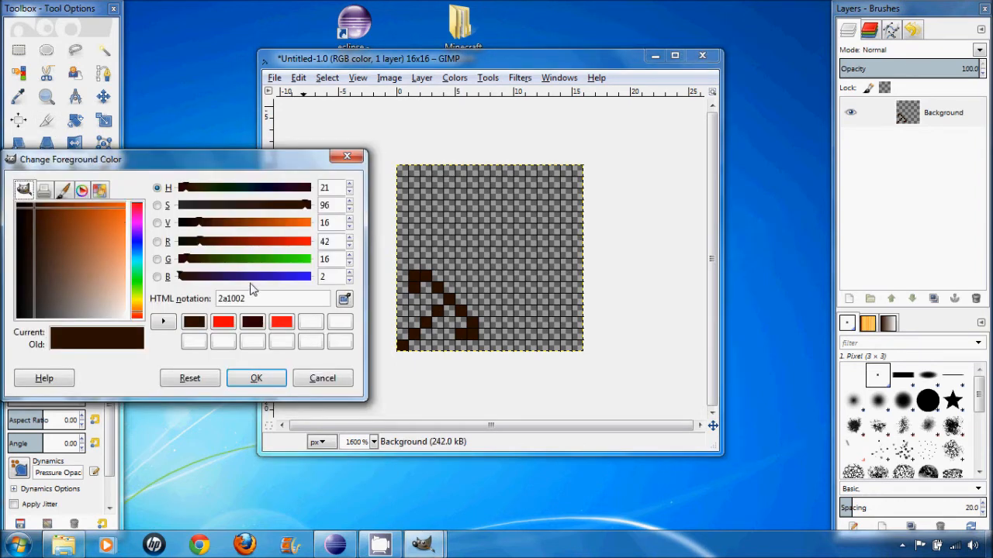
pyautogui.moveTo(196, 241); pyautogui.dragTo(288, 249)
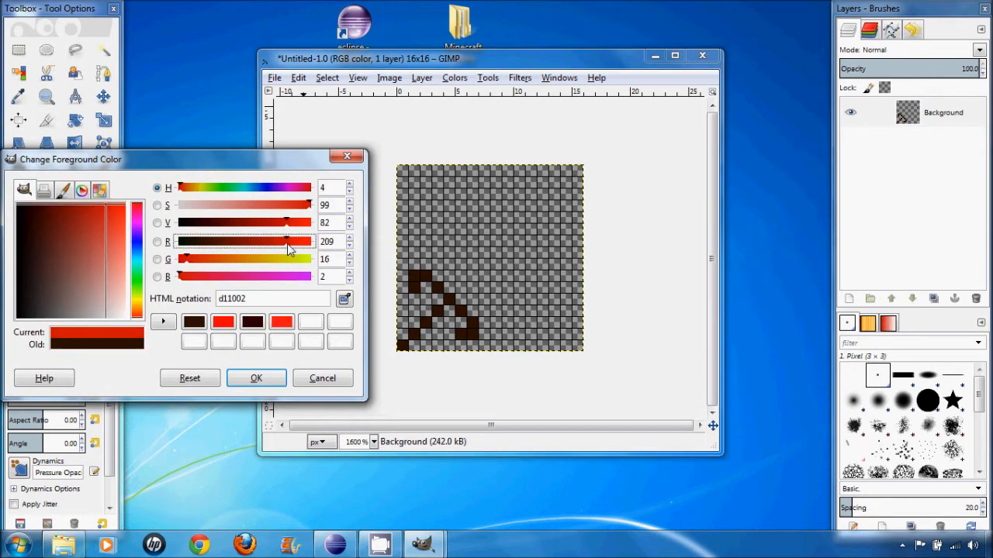
pyautogui.moveTo(456, 286)
pyautogui.mouseDown()
pyautogui.moveTo(478, 263)
pyautogui.moveTo(481, 275)
pyautogui.moveTo(487, 254)
pyautogui.moveTo(494, 262)
pyautogui.moveTo(497, 246)
pyautogui.moveTo(501, 252)
pyautogui.moveTo(557, 199)
pyautogui.moveTo(553, 184)
pyautogui.moveTo(508, 234)
pyautogui.mouseUp()
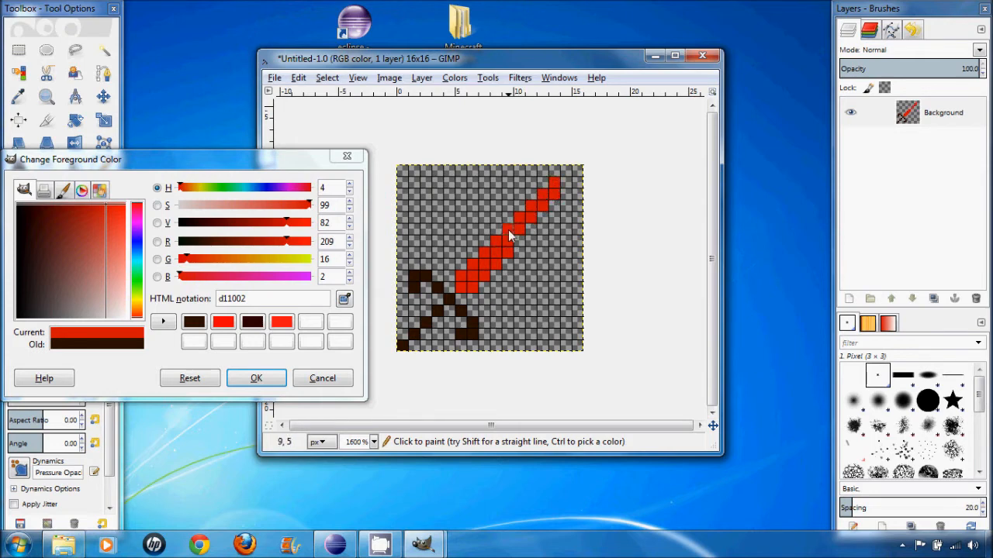
pyautogui.click(558, 202)
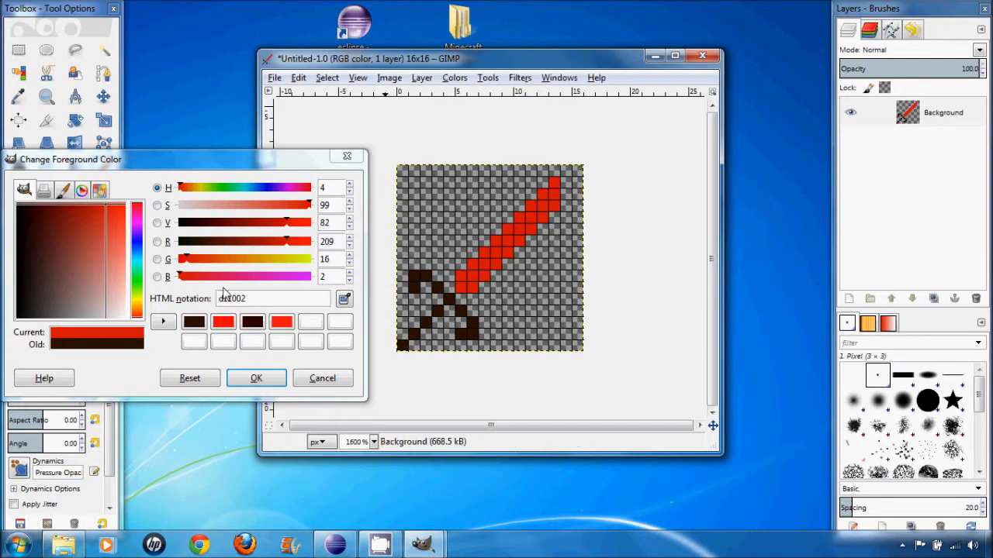
pyautogui.click(455, 291)
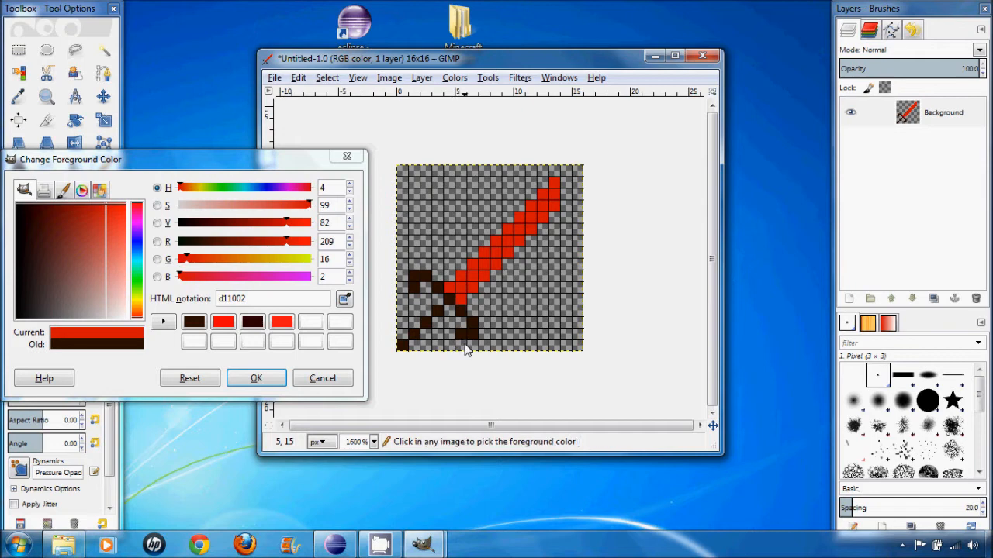
# - Undo the last blade pixels and redraw the upper part of the red blade with a shorter, squared-off tip
pyautogui.hotkey('ctrl', 'z')
pyautogui.hotkey('ctrl', 'z')
pyautogui.hotkey('ctrl', 'z')
pyautogui.hotkey('ctrl', 'z')
pyautogui.hotkey('ctrl', 'z')
pyautogui.hotkey('ctrl', 'z')
pyautogui.hotkey('ctrl', 'z')
pyautogui.hotkey('ctrl', 'z')
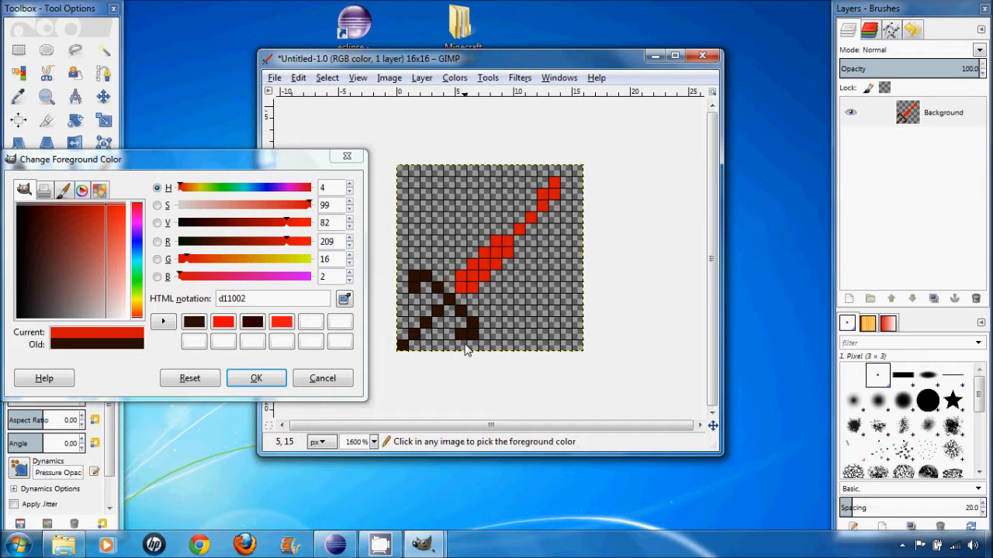
pyautogui.hotkey('ctrl', 'z')
pyautogui.click(541, 195)
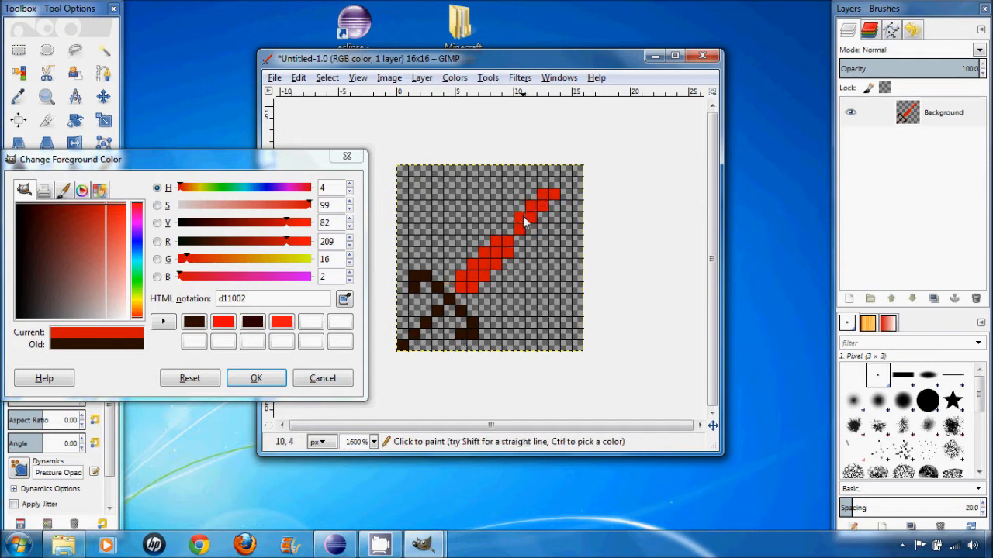
pyautogui.moveTo(522, 217); pyautogui.dragTo(515, 240)
# - Change the foreground color to orange d17f02 and outline the blade's upper-left edge from the crossguard to the tip
pyautogui.click(244, 259)
pyautogui.click(449, 279)
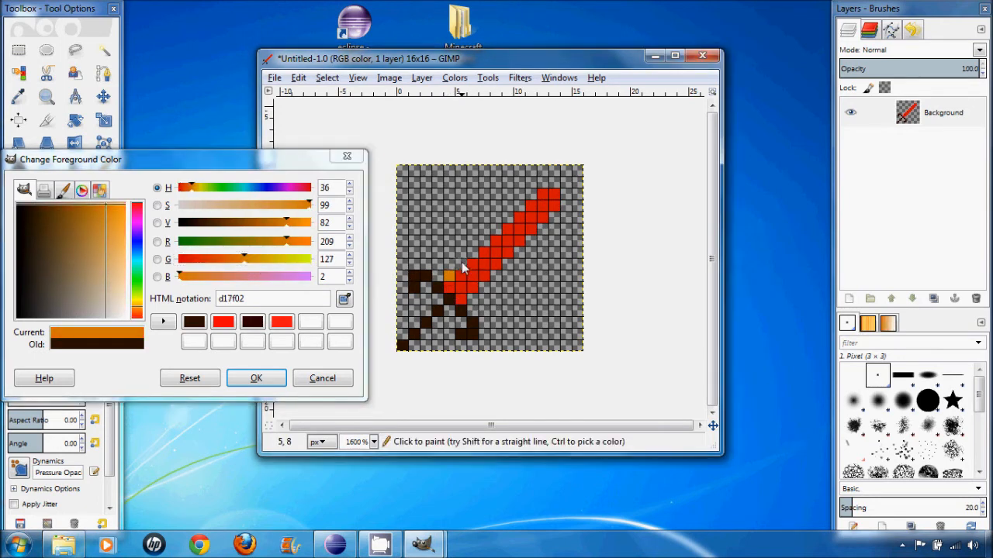
pyautogui.click(497, 230)
pyautogui.click(508, 218)
pyautogui.click(545, 180)
pyautogui.click(554, 181)
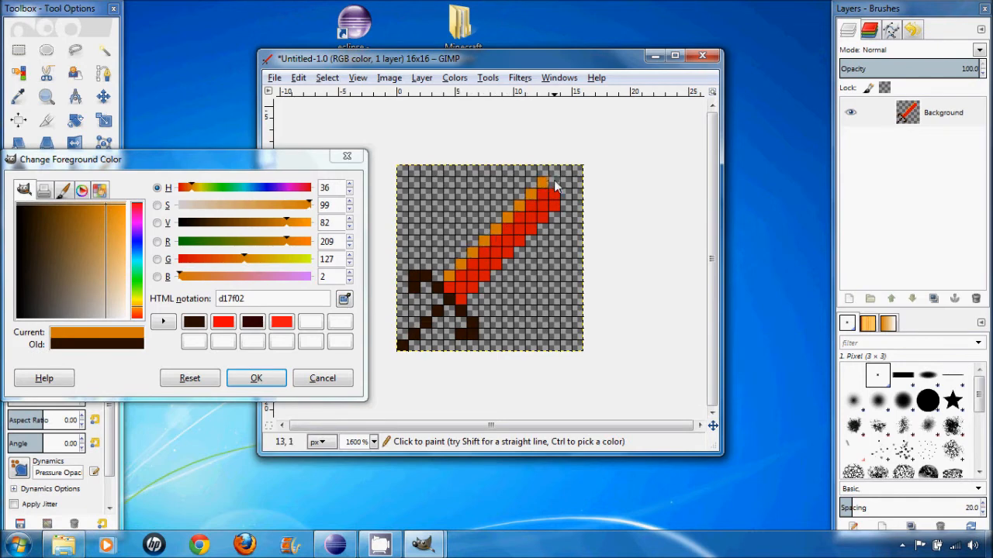
# - Continue the orange outline around the blade's tip and down its lower-right edge to the crossguard
pyautogui.click(565, 181)
pyautogui.click(565, 194)
pyautogui.click(565, 205)
pyautogui.click(553, 218)
pyautogui.click(540, 228)
pyautogui.click(531, 241)
pyautogui.click(520, 252)
pyautogui.click(508, 264)
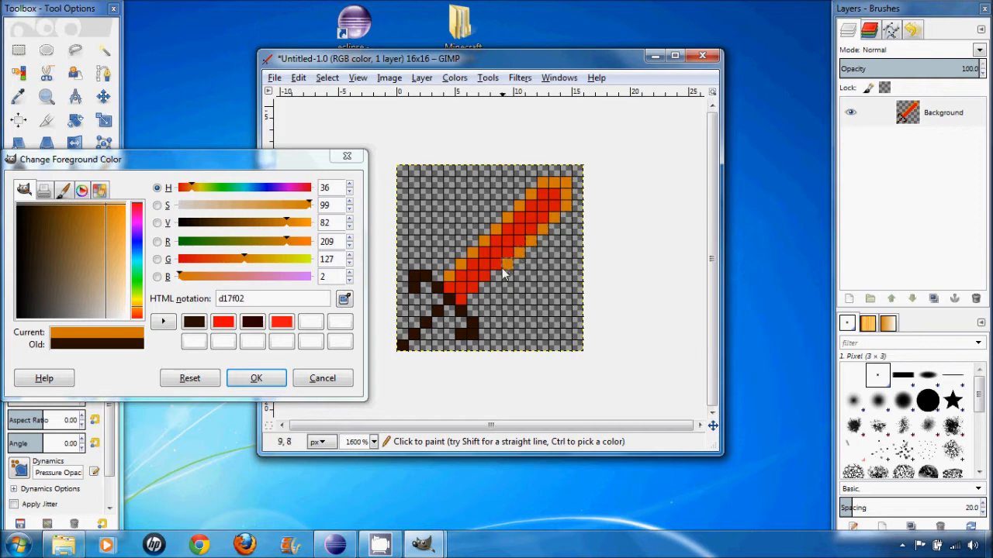
pyautogui.click(497, 276)
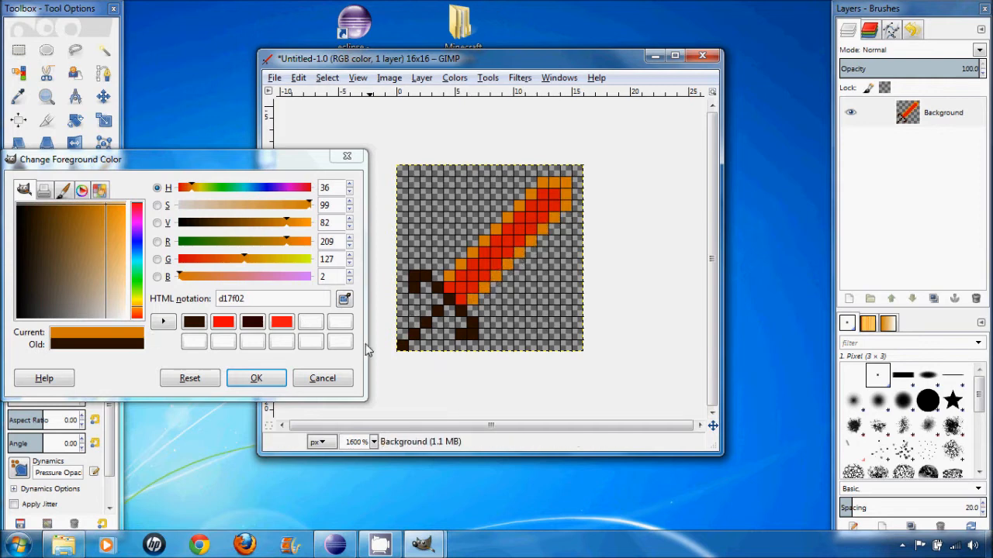
# - Add orange pixels along both sides of the dark brown diagonal handle
pyautogui.click(414, 322)
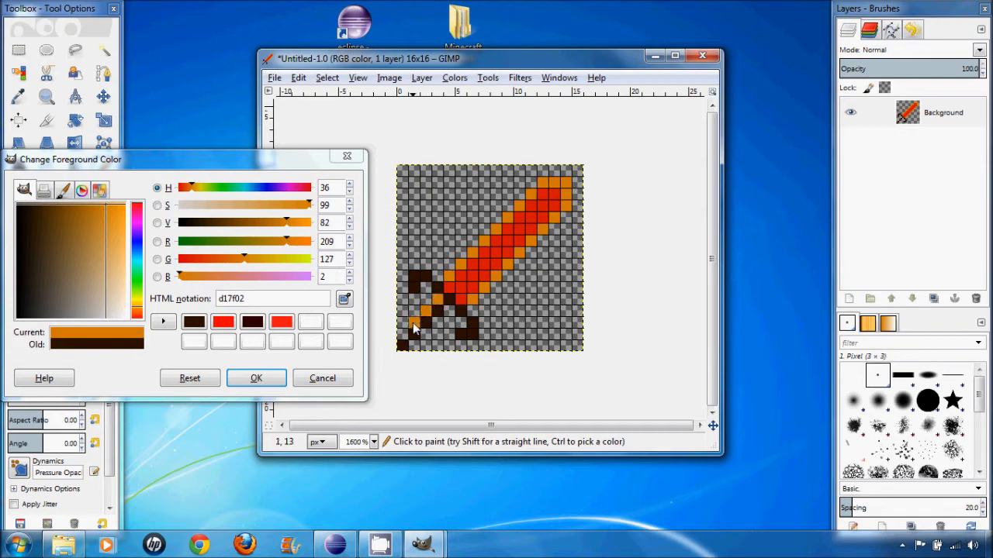
pyautogui.click(402, 334)
pyautogui.click(414, 345)
pyautogui.click(426, 334)
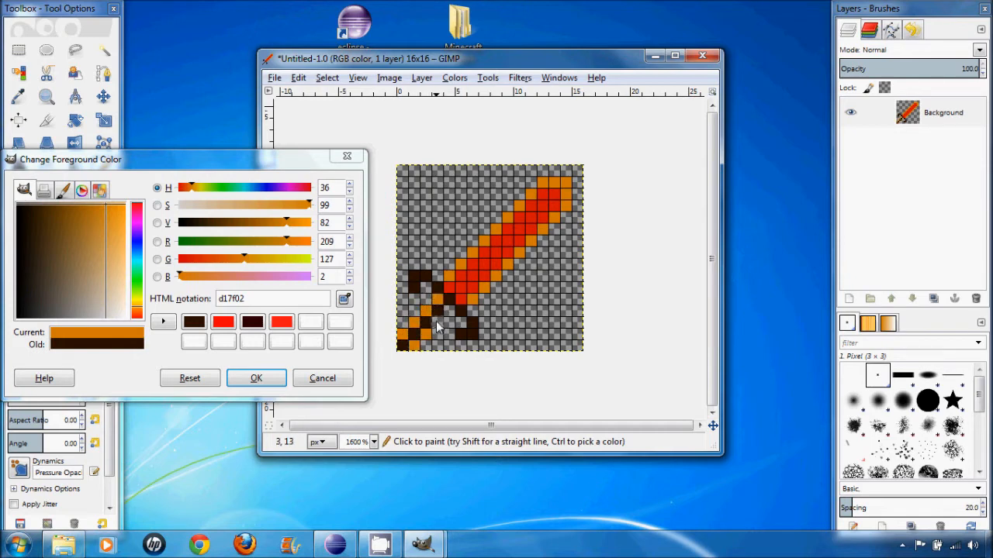
pyautogui.click(438, 322)
# - Fill the inner side of the crossguard with orange pixels
pyautogui.click(449, 310)
pyautogui.click(426, 288)
pyautogui.click(466, 321)
pyautogui.click(449, 329)
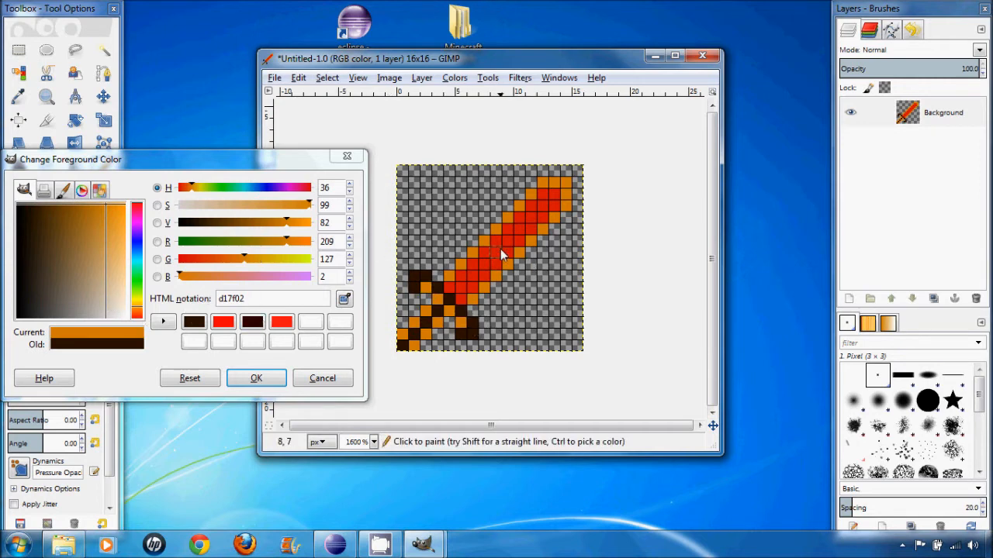
# - Sample the blade's red and try red accent pixels on the inner side of the crossguard
pyautogui.keyDown('ctrl'); pyautogui.click(519, 228); pyautogui.keyUp('ctrl')
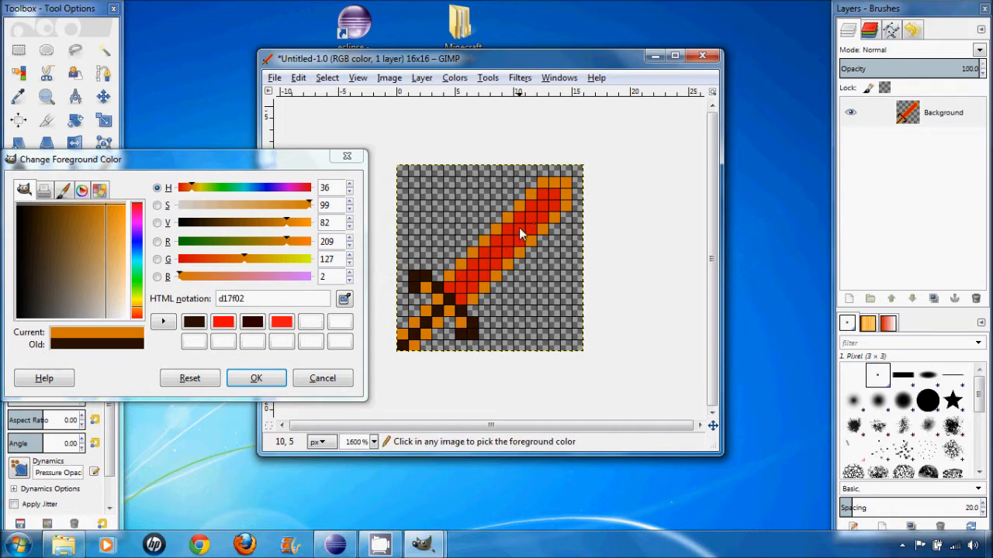
pyautogui.click(436, 308)
pyautogui.hotkey('ctrl', 'z')
pyautogui.click(425, 299)
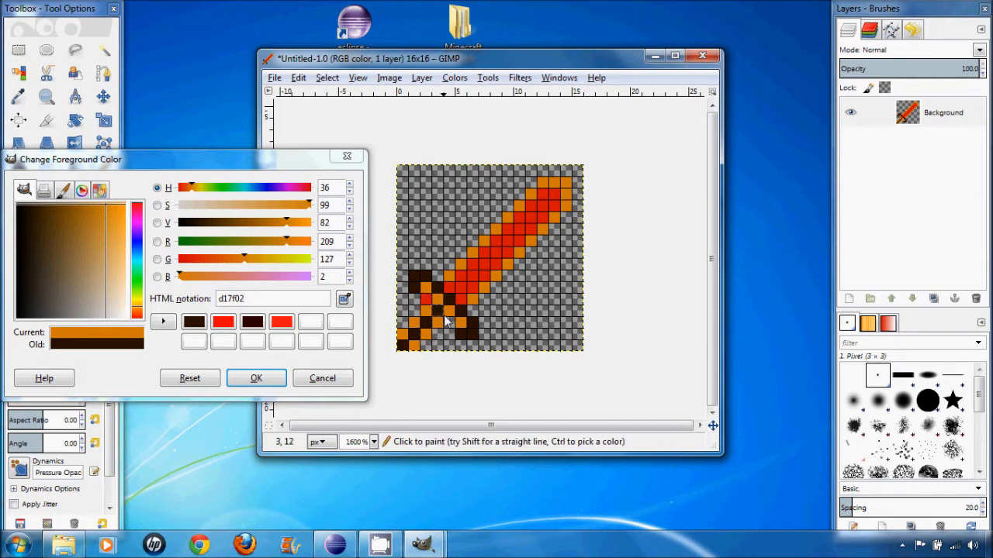
pyautogui.click(448, 322)
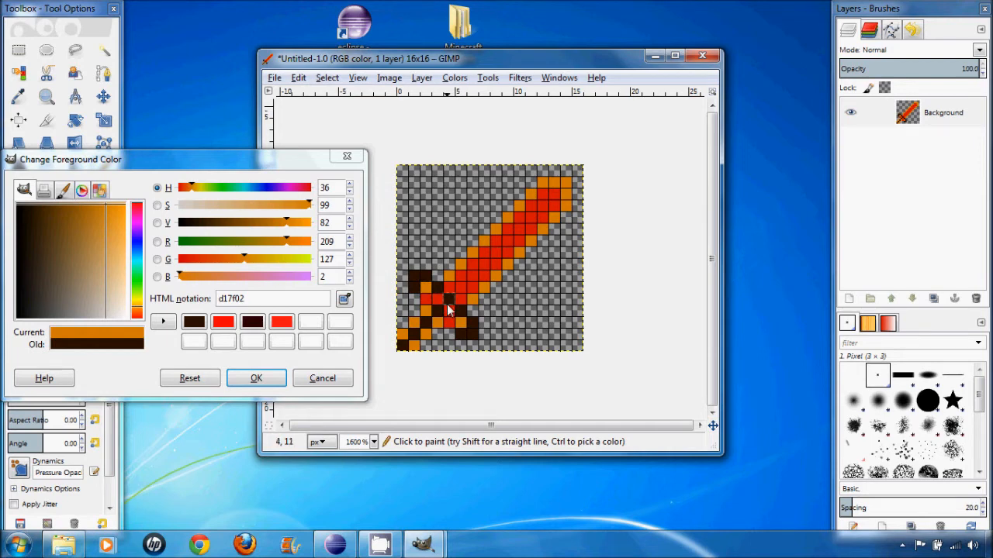
# - Sample the hilt's dark brown and fill the whole crossguard with it, covering the red and orange pixels there
pyautogui.keyDown('ctrl'); pyautogui.click(447, 302); pyautogui.keyUp('ctrl')
pyautogui.click(438, 301)
pyautogui.click(449, 309)
pyautogui.click(427, 298)
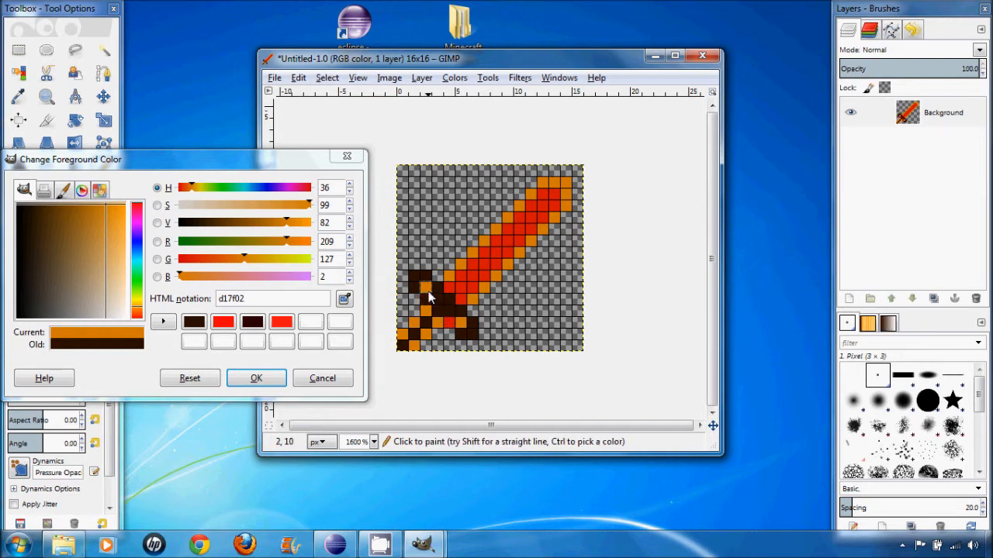
pyautogui.click(427, 288)
pyautogui.click(464, 329)
pyautogui.click(446, 325)
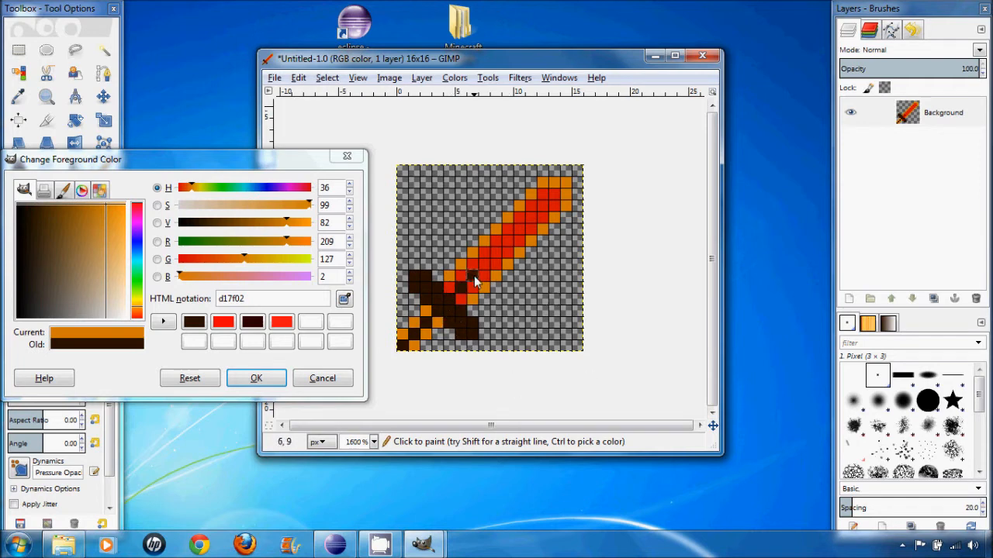
# - Try a dark brown diagonal stripe along the center of the red blade and undo it
pyautogui.click(496, 252)
pyautogui.click(509, 239)
pyautogui.click(520, 228)
pyautogui.click(531, 218)
pyautogui.click(557, 195)
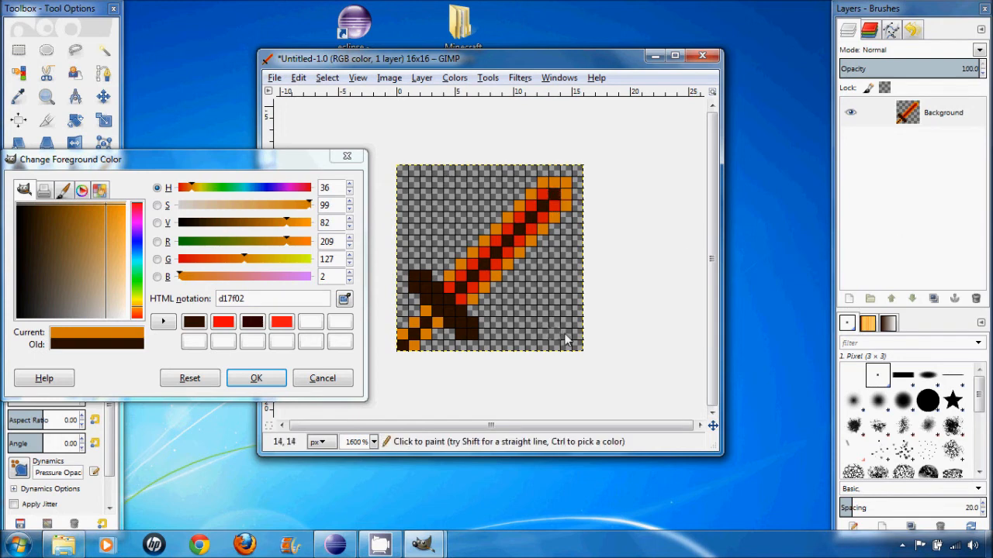
pyautogui.hotkey('ctrl', 'z')
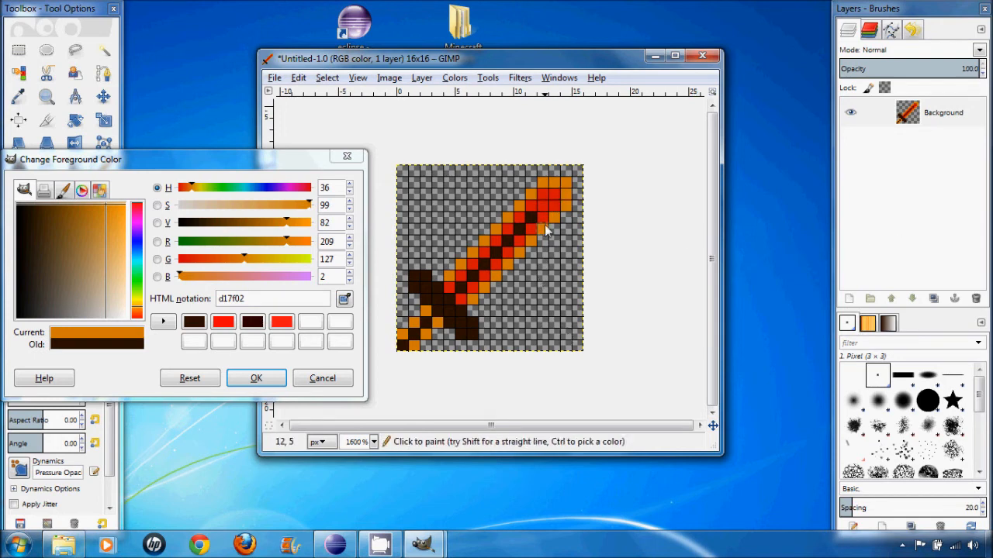
pyautogui.hotkey('ctrl', 'z')
pyautogui.hotkey('ctrl', 'z')
pyautogui.hotkey('ctrl', 'z')
pyautogui.hotkey('ctrl', 'z')
pyautogui.hotkey('ctrl', 'z')
pyautogui.hotkey('ctrl', 'z')
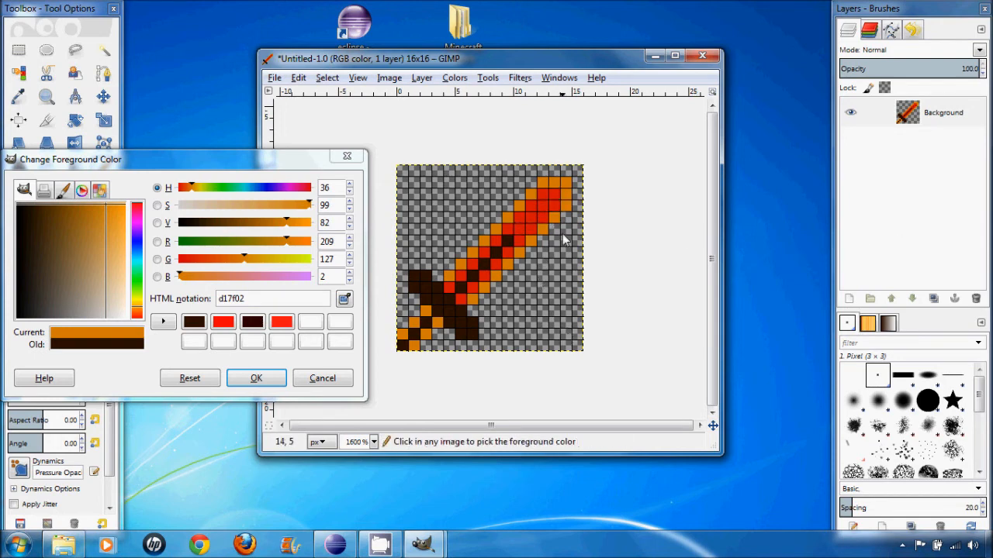
pyautogui.hotkey('ctrl', 'z')
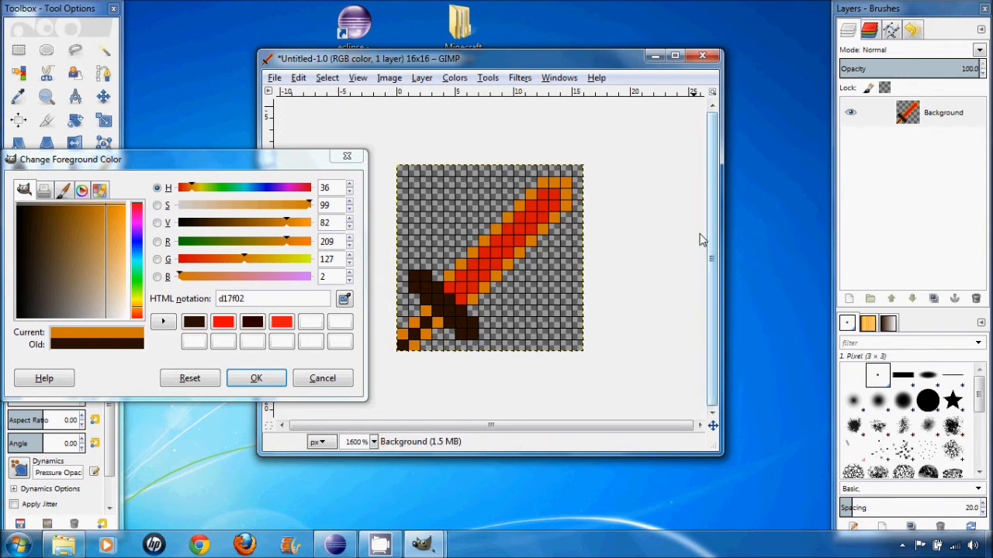
# - Close the foreground color dialog and export the image to the Desktop as swordRed.png with the default PNG options
pyautogui.click(346, 158)
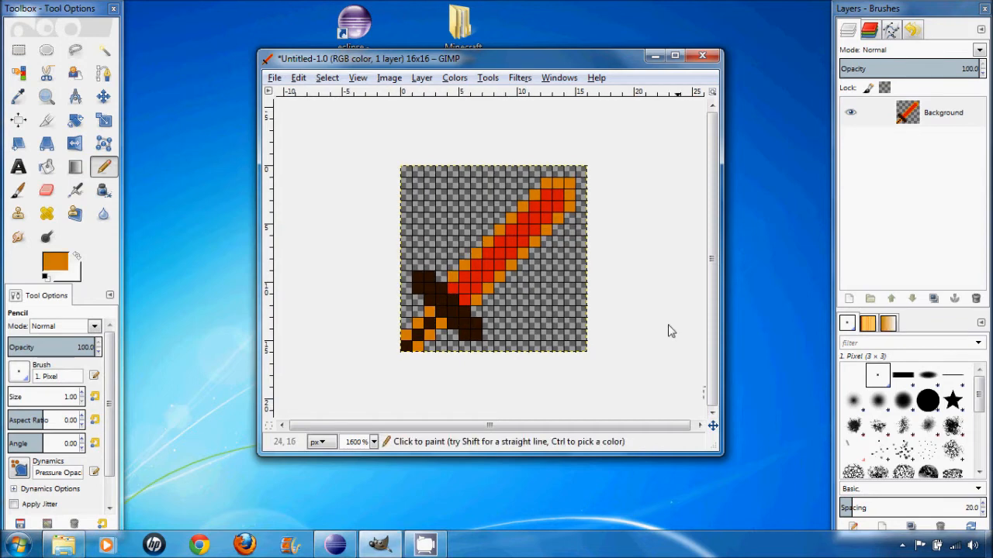
pyautogui.click(276, 79)
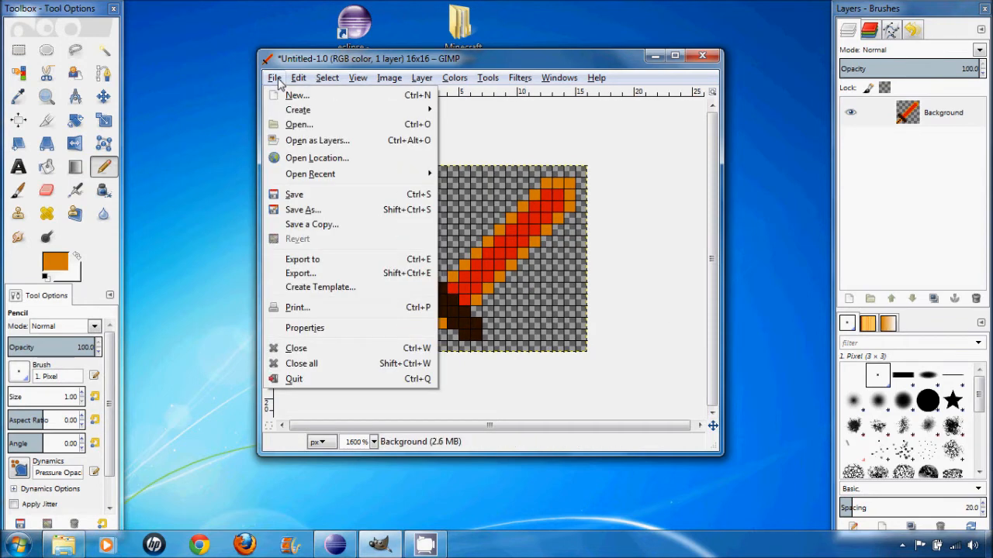
pyautogui.click(332, 273)
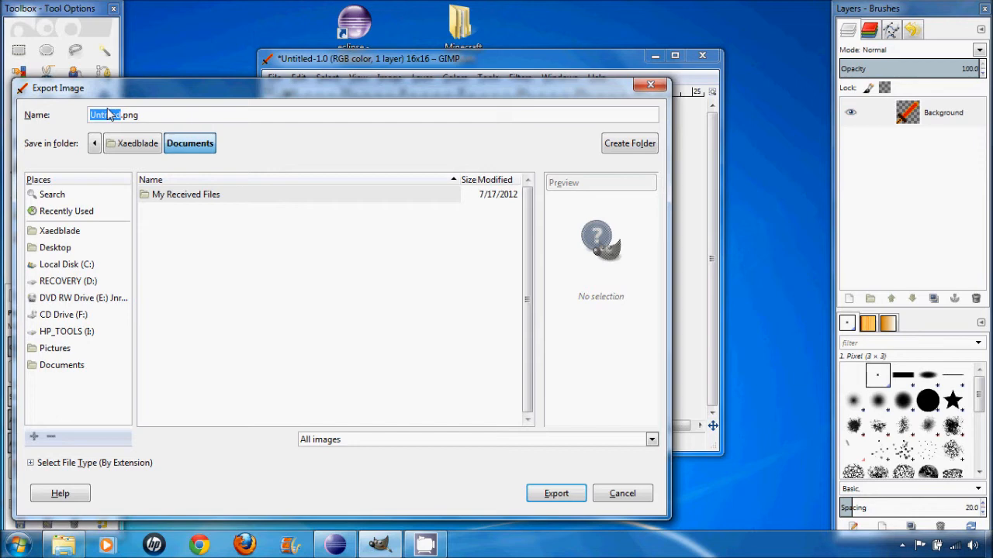
pyautogui.write('swordRed')
pyautogui.click(63, 253)
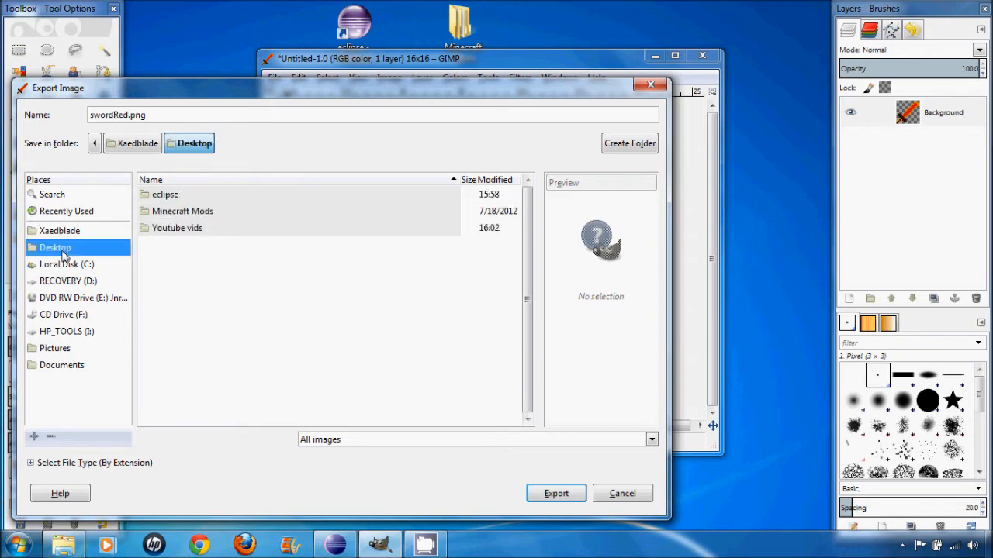
pyautogui.click(586, 495)
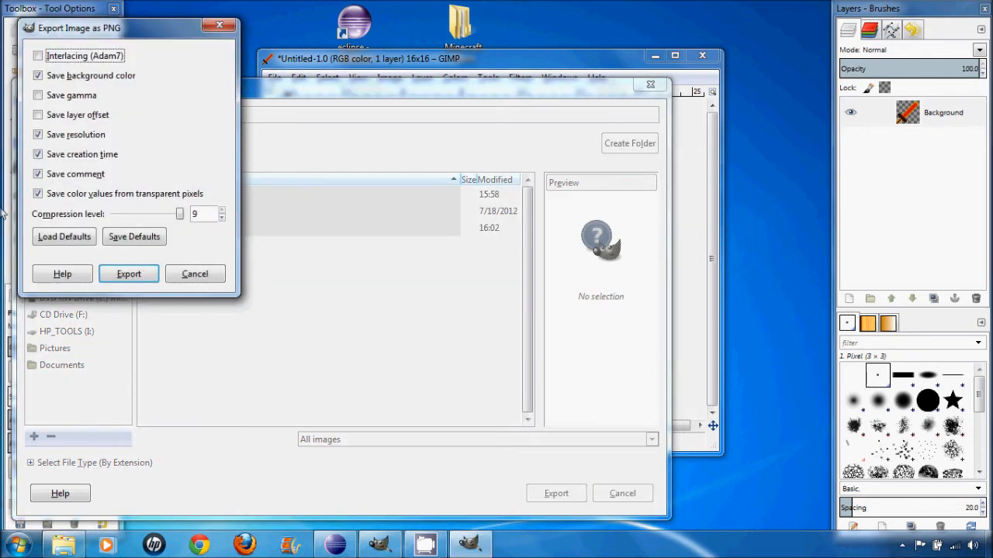
pyautogui.click(129, 274)
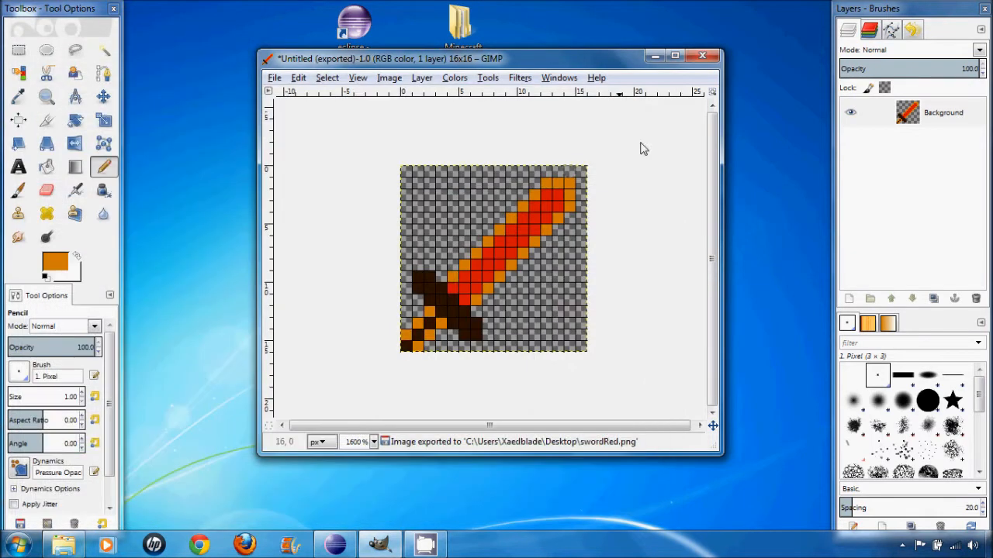
# - Close the sword image and GIMP without saving, and move the swordRed file to a free spot on the Desktop
pyautogui.click(708, 60)
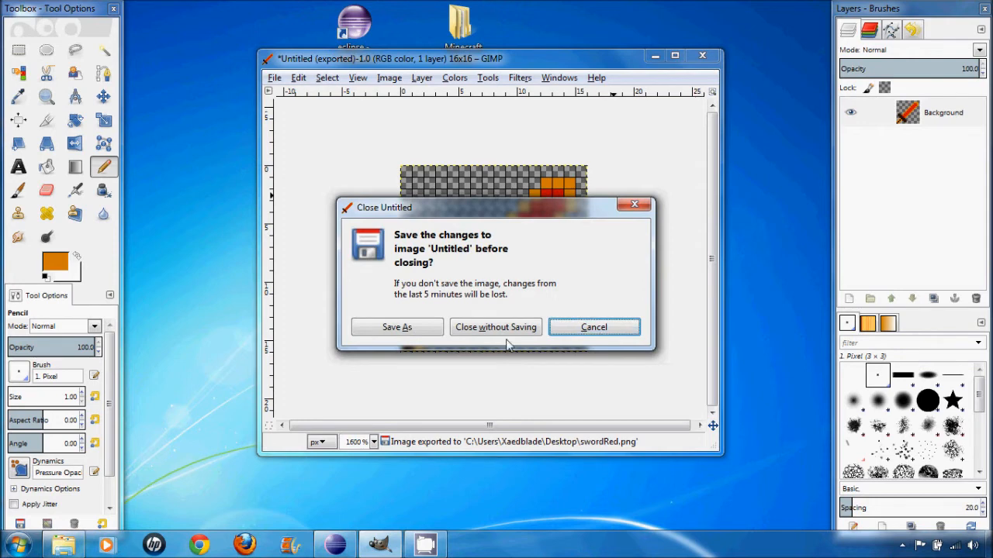
pyautogui.click(487, 335)
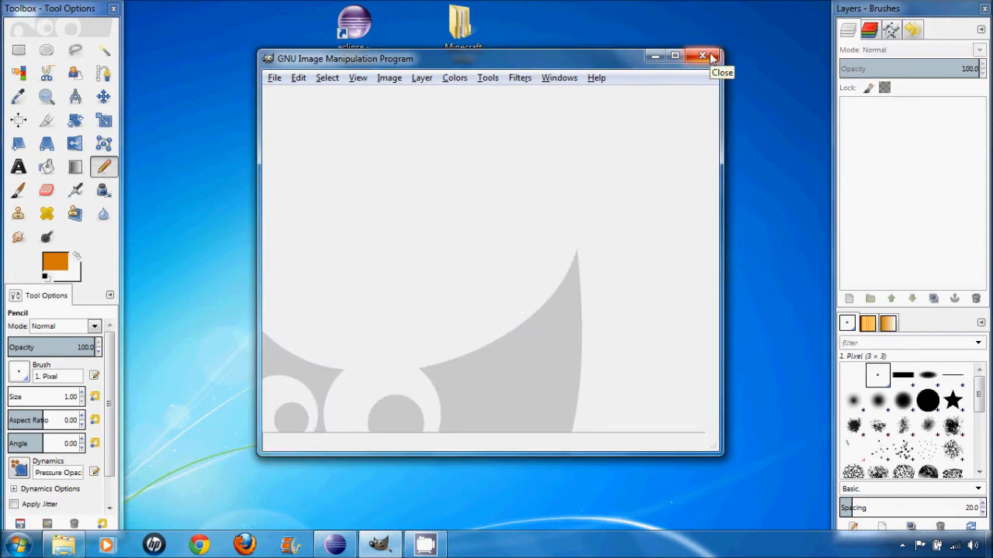
pyautogui.click(707, 56)
pyautogui.moveTo(80, 31); pyautogui.dragTo(354, 186)
pyautogui.click(448, 208)
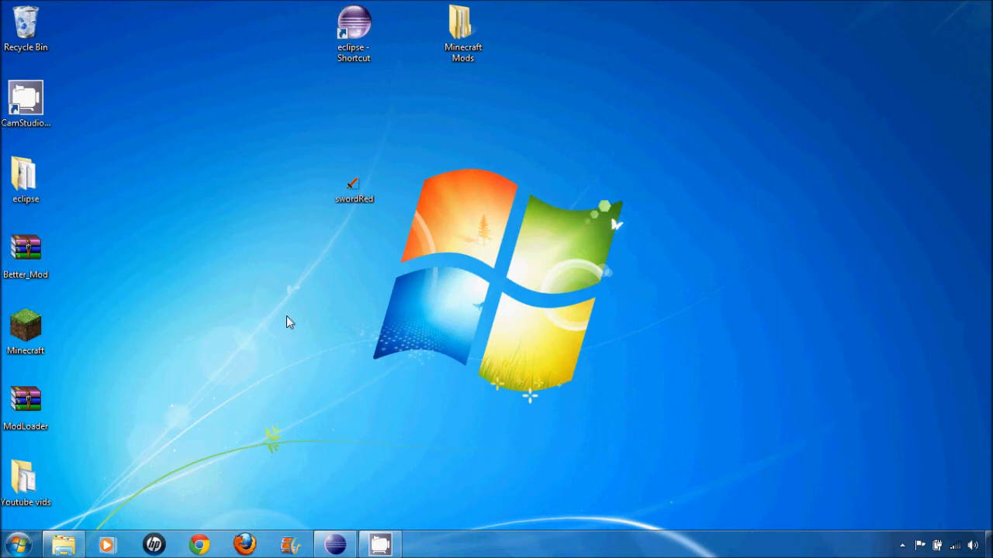
# - Review the swordRed.iconIndex override line and its /tutorial/ texture path in Eclipse, and minimize the window
pyautogui.click(334, 547)
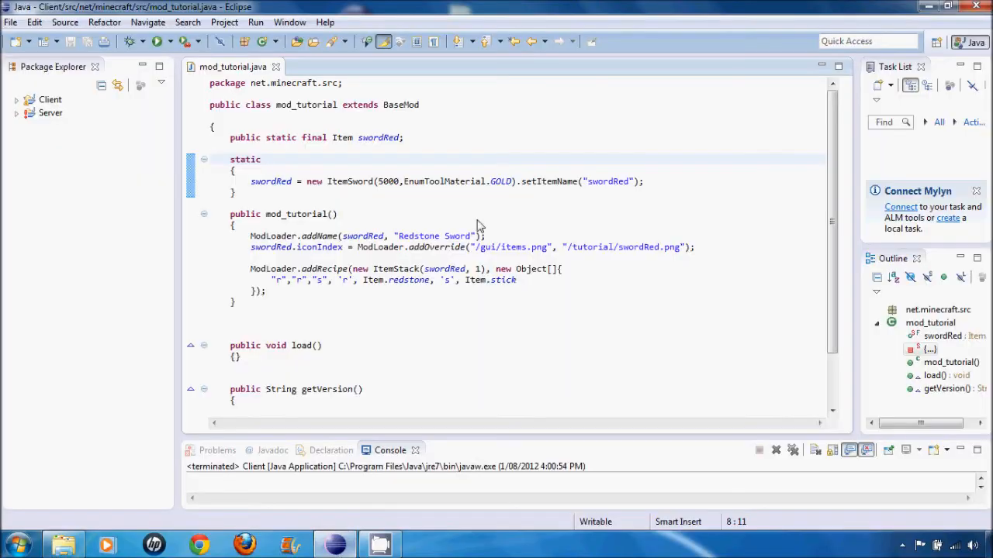
pyautogui.moveTo(248, 251); pyautogui.dragTo(440, 248)
pyautogui.click(342, 254)
pyautogui.click(344, 247)
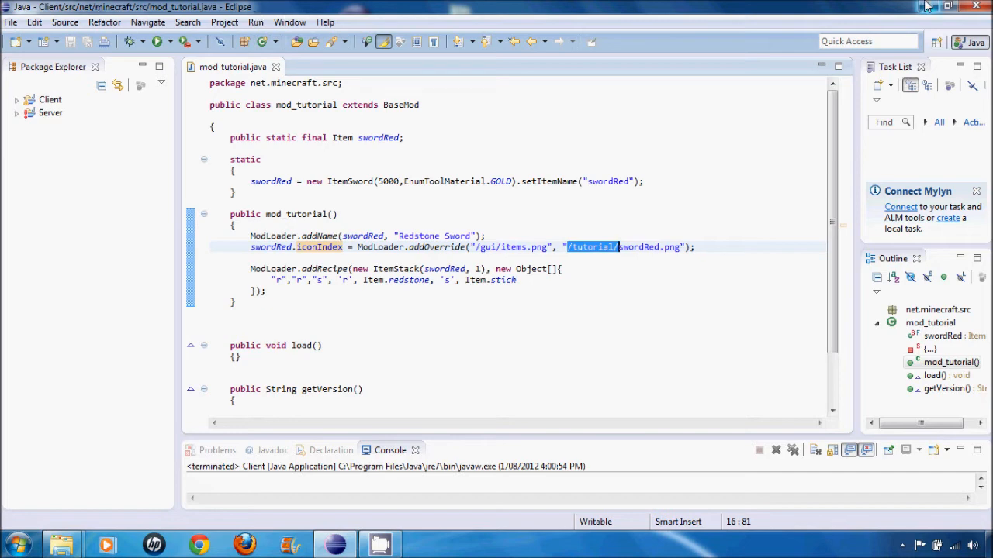
pyautogui.click(928, 6)
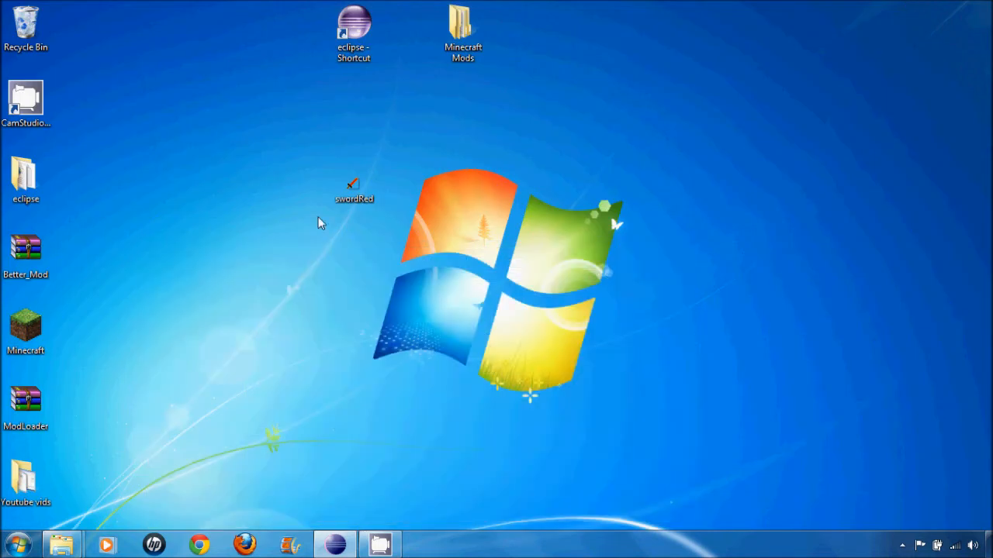
# - Create a Desktop folder named tutorial and move the swordRed image into it
pyautogui.rightClick(489, 209)
pyautogui.moveTo(567, 389)
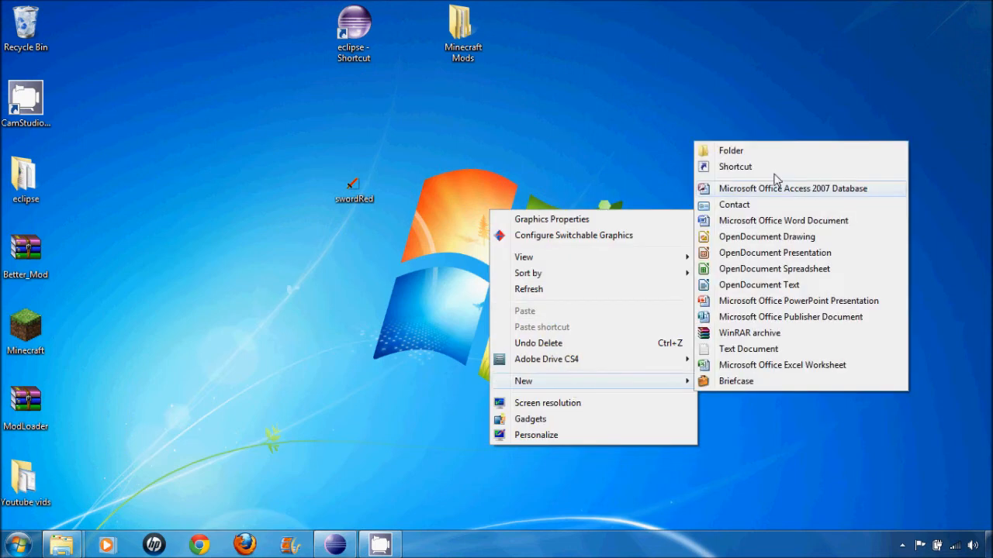
pyautogui.click(783, 150)
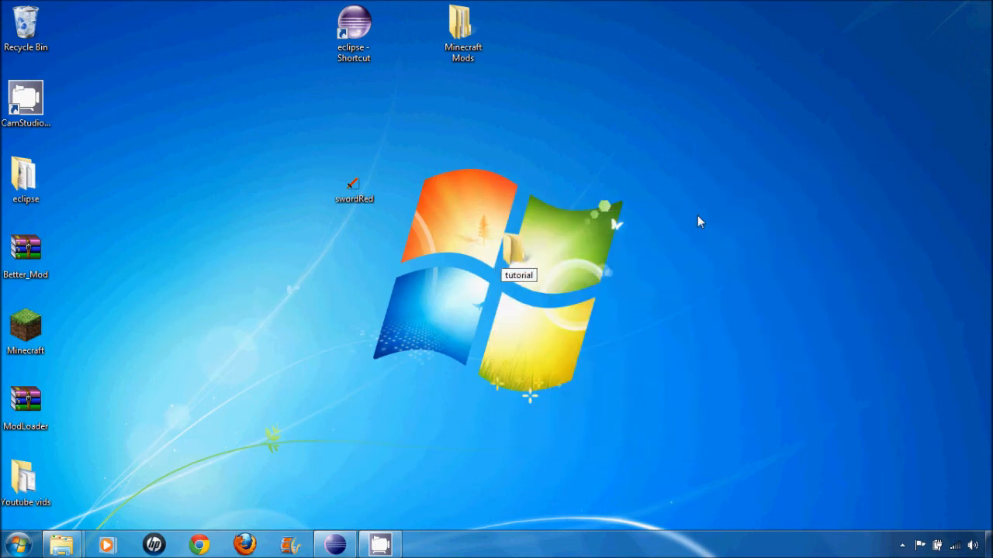
pyautogui.press('Return')
pyautogui.moveTo(376, 199); pyautogui.dragTo(528, 265)
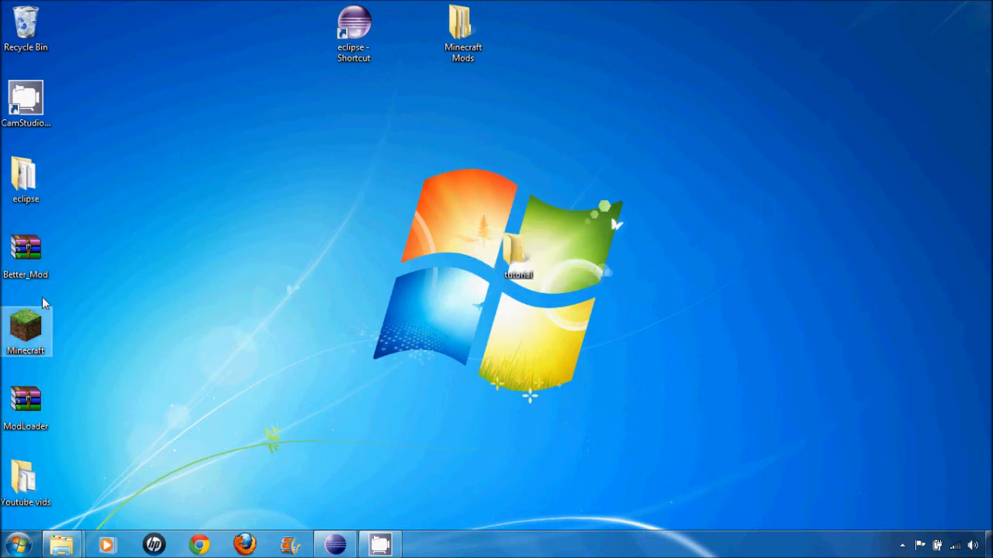
# - Open minecraft.jar from Minecraft Mods > My First Mod > jars > bin as a WinRAR archive
pyautogui.doubleClick(456, 37)
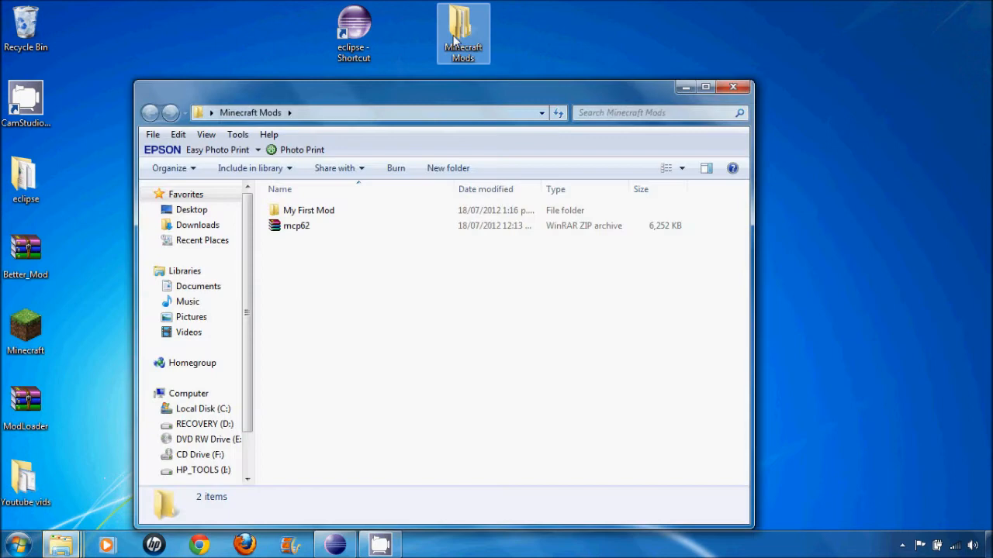
pyautogui.doubleClick(304, 212)
pyautogui.doubleClick(301, 277)
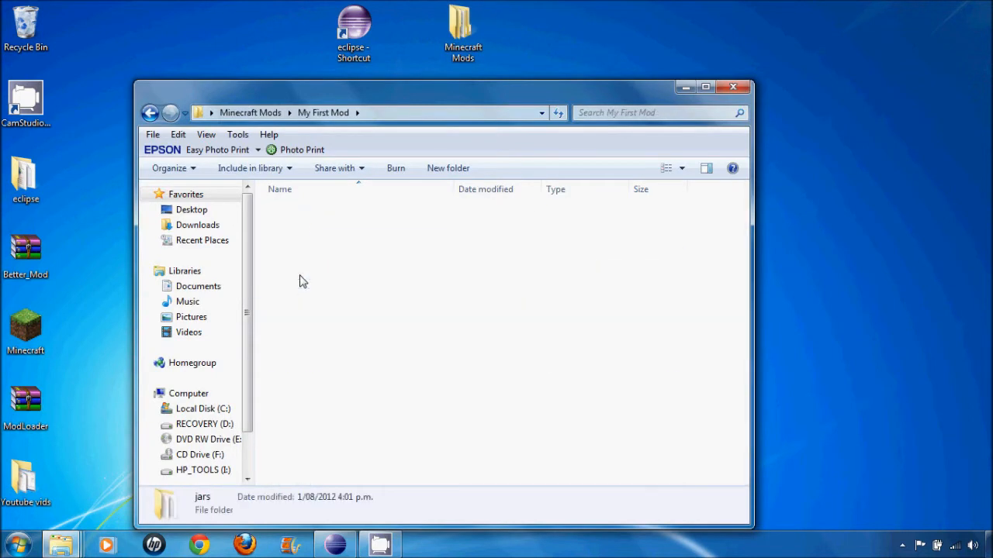
pyautogui.doubleClick(297, 211)
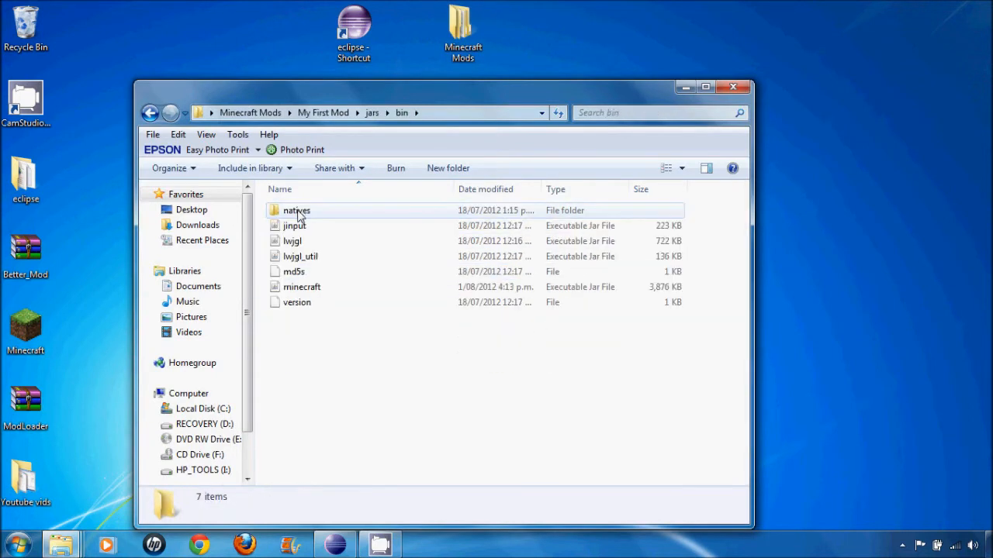
pyautogui.rightClick(307, 289)
pyautogui.moveTo(420, 272)
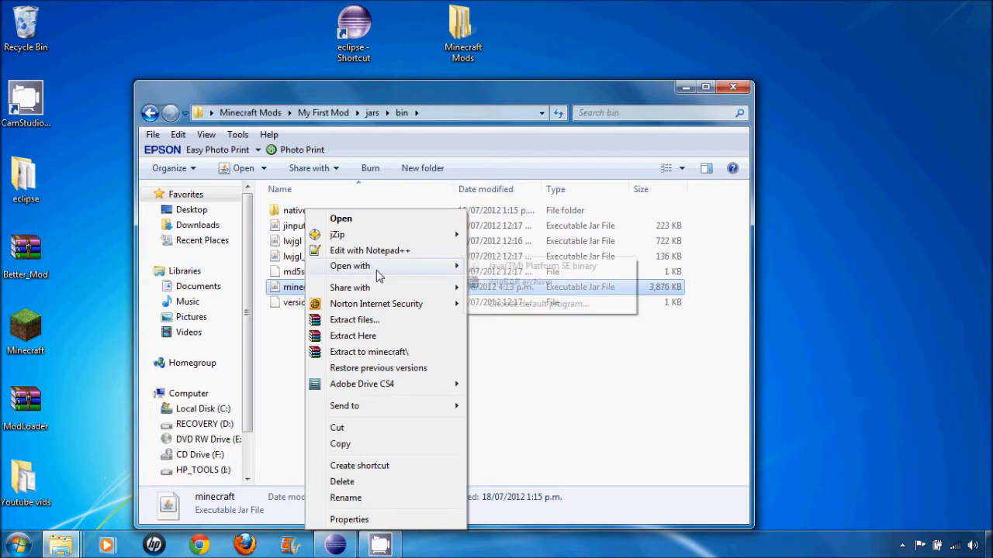
pyautogui.click(504, 282)
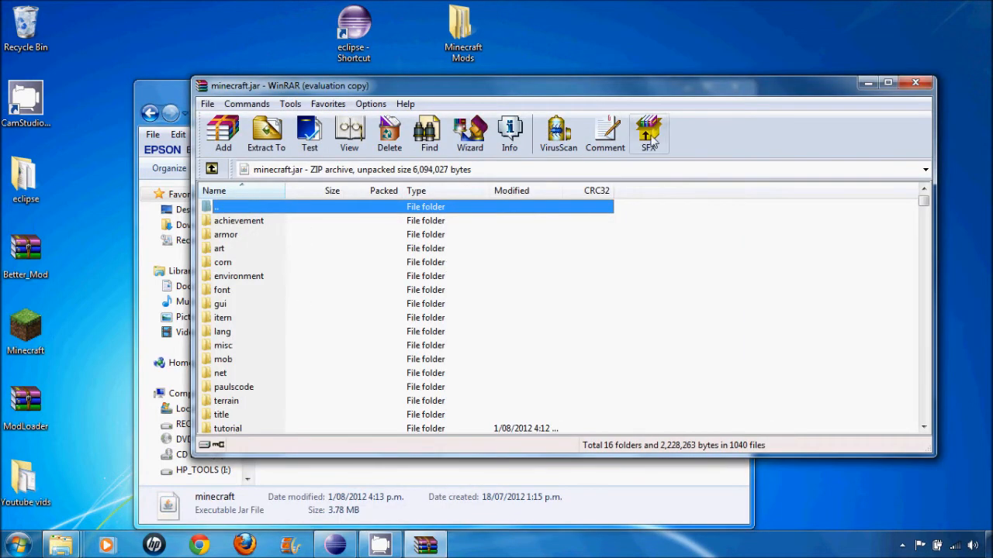
# - Add the Desktop's tutorial folder to the root of minecraft.jar with the default archive options
pyautogui.moveTo(463, 93); pyautogui.dragTo(409, 105)
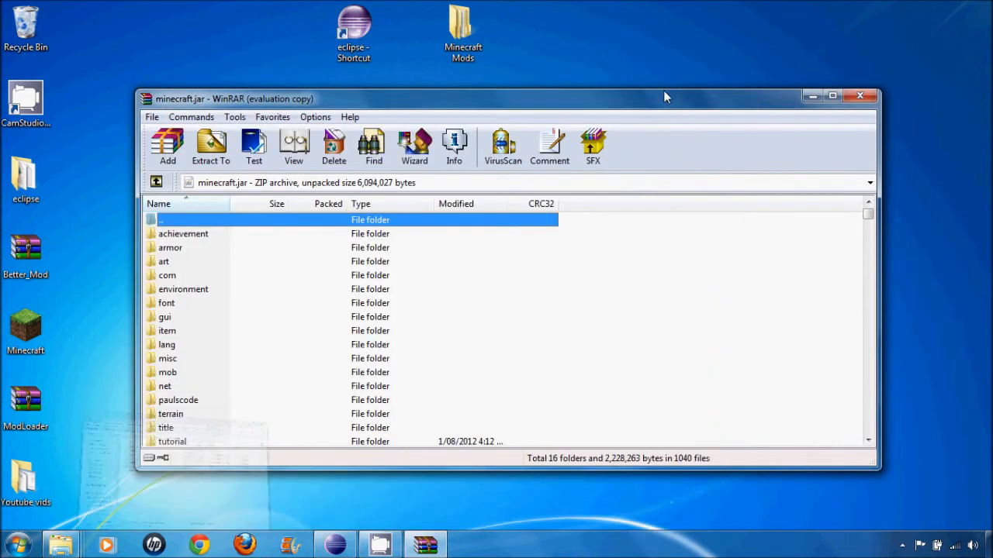
pyautogui.moveTo(663, 90); pyautogui.dragTo(650, 329)
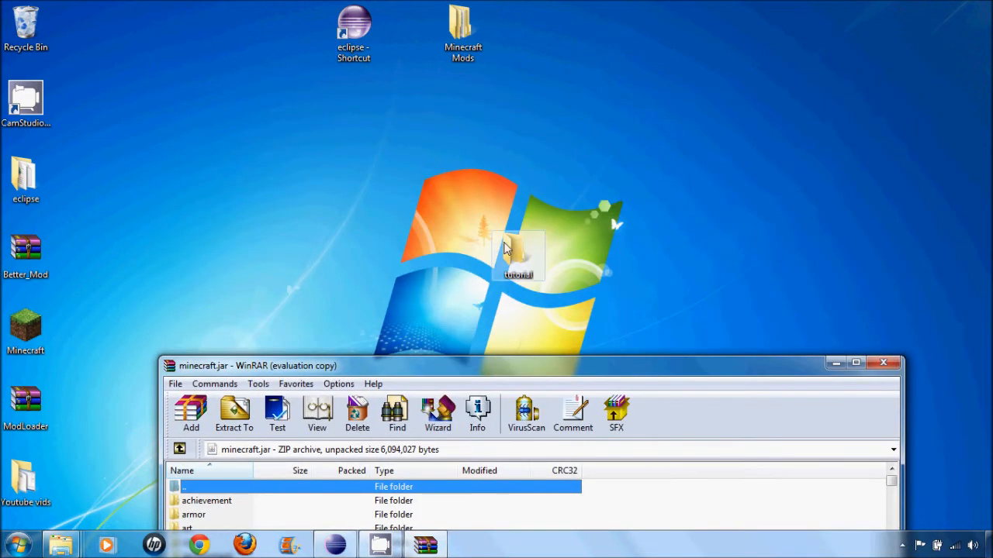
pyautogui.moveTo(518, 254); pyautogui.dragTo(666, 509)
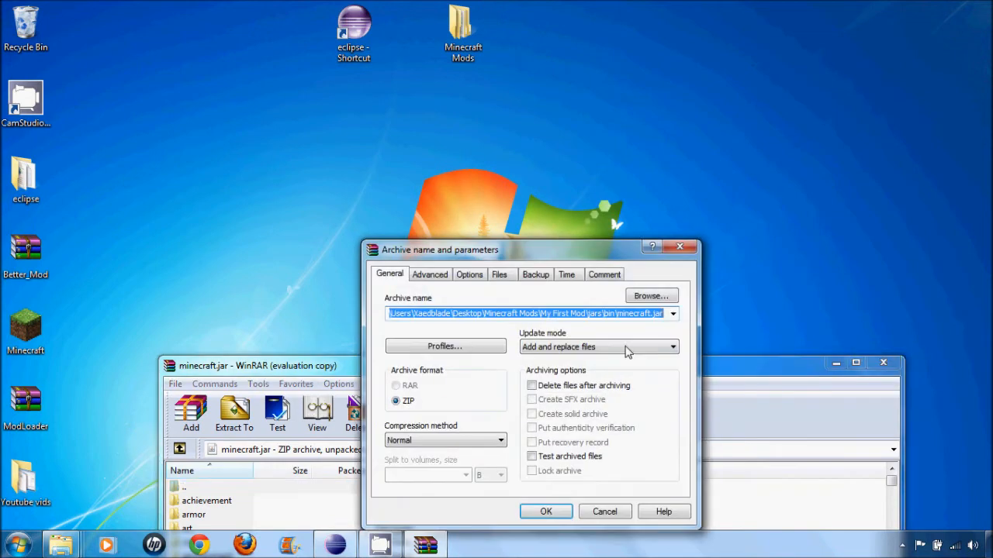
pyautogui.click(546, 512)
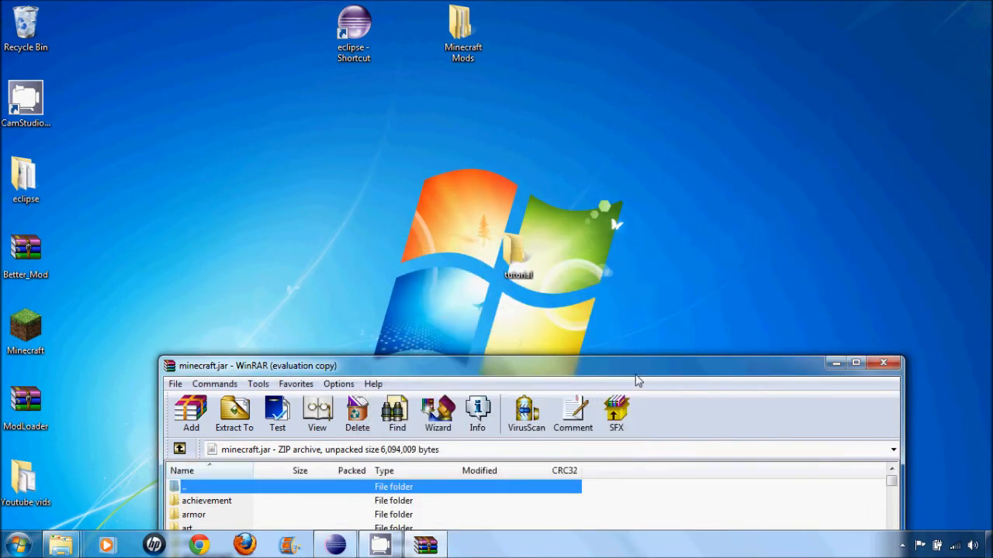
# - Check the tutorial folder inside minecraft.jar for swordRed.png and close the archive
pyautogui.moveTo(636, 370); pyautogui.dragTo(642, 83)
pyautogui.scroll(-1, 335, 370)
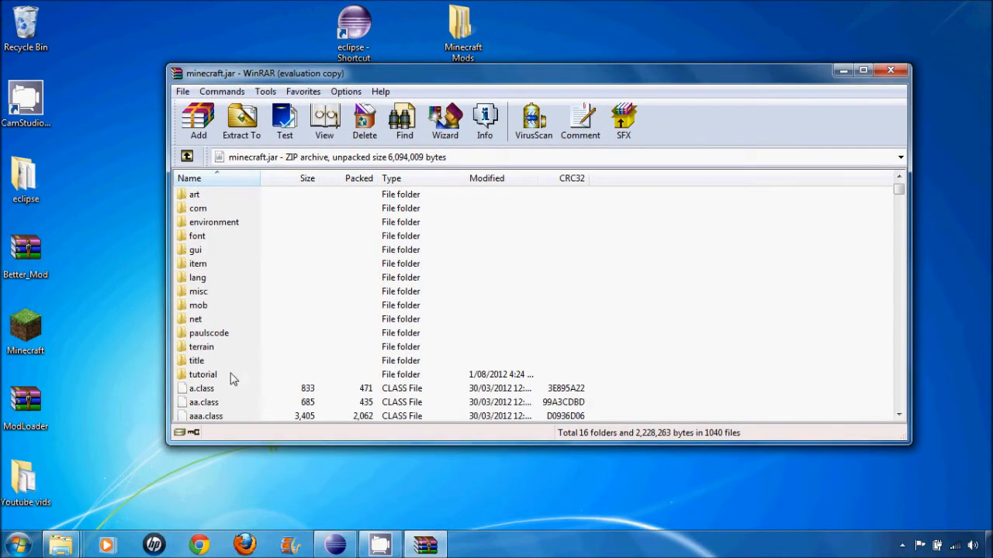
pyautogui.doubleClick(214, 375)
pyautogui.click(224, 217)
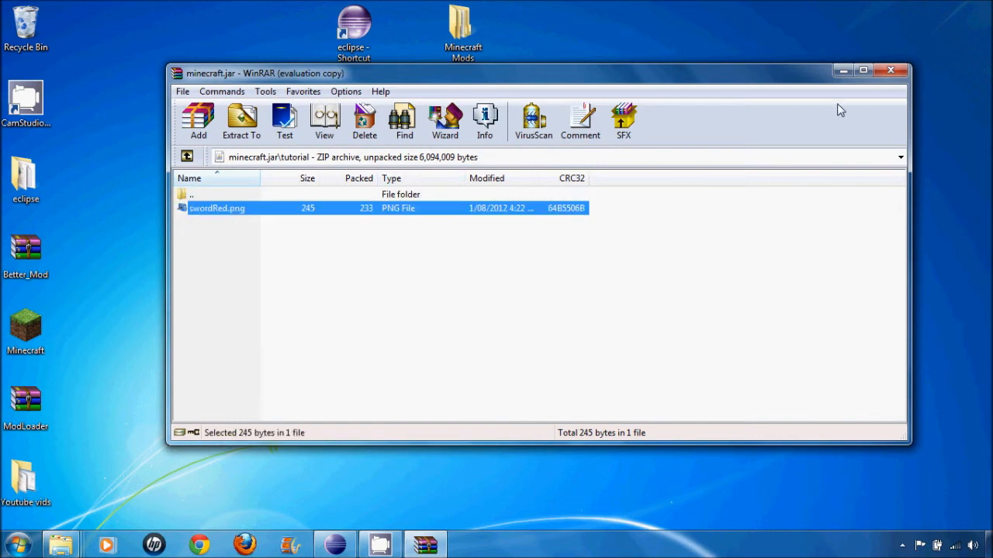
pyautogui.click(892, 72)
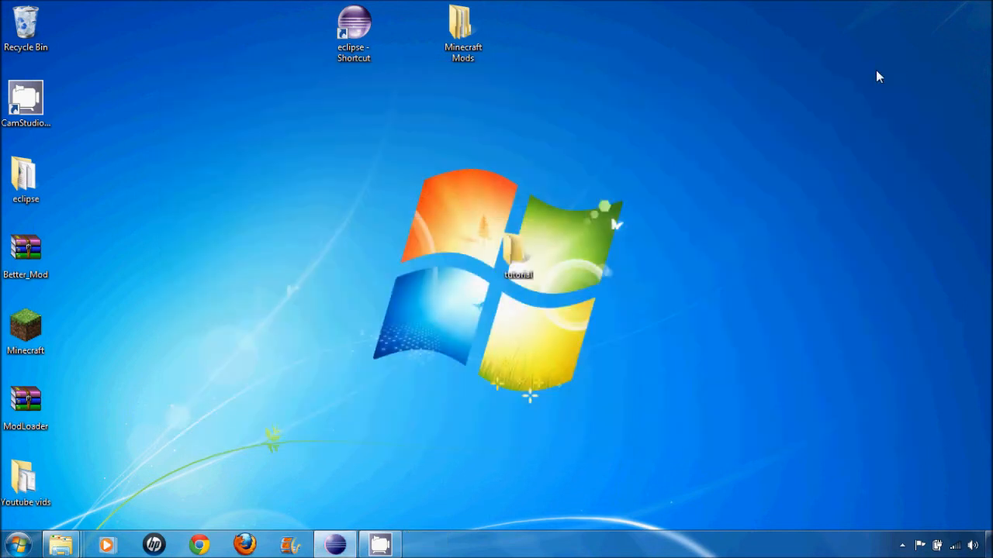
# - Run the client from Eclipse, maximize the Minecraft window and load the singleplayer world New World
pyautogui.click(338, 548)
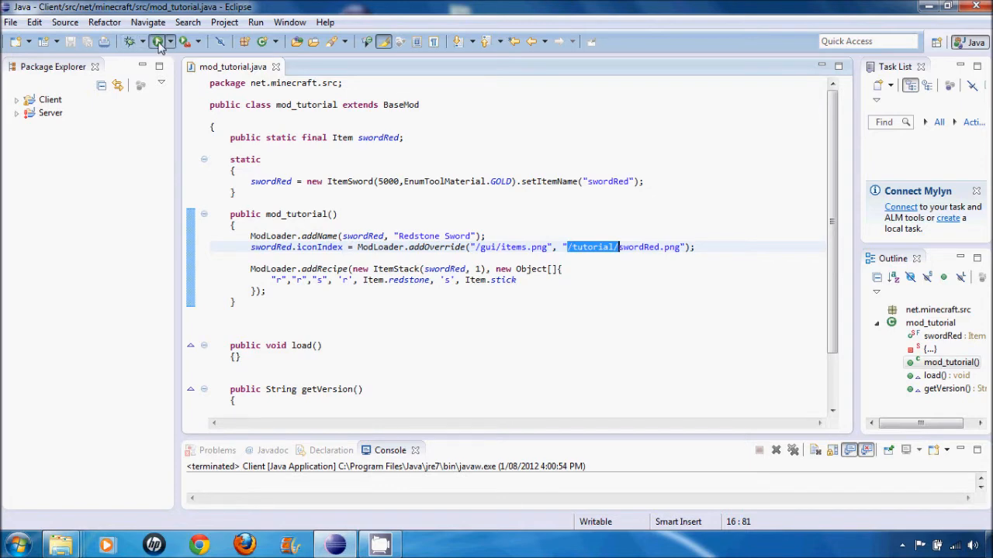
pyautogui.click(159, 43)
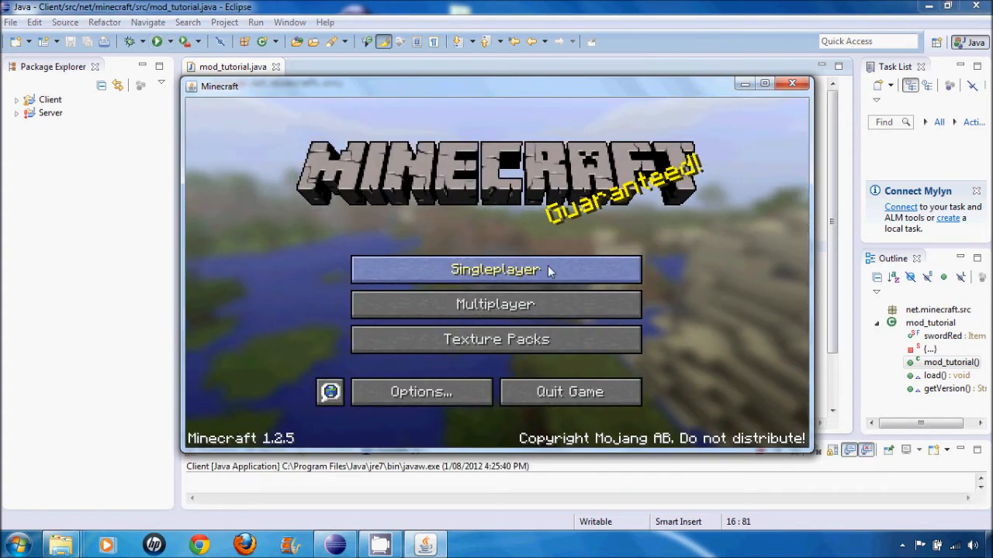
pyautogui.click(550, 269)
pyautogui.click(765, 83)
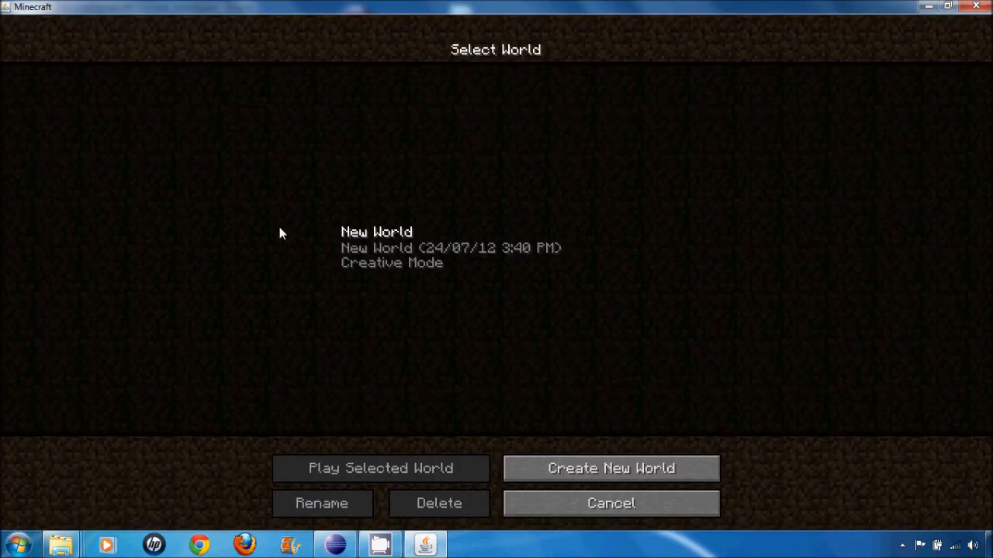
pyautogui.doubleClick(411, 257)
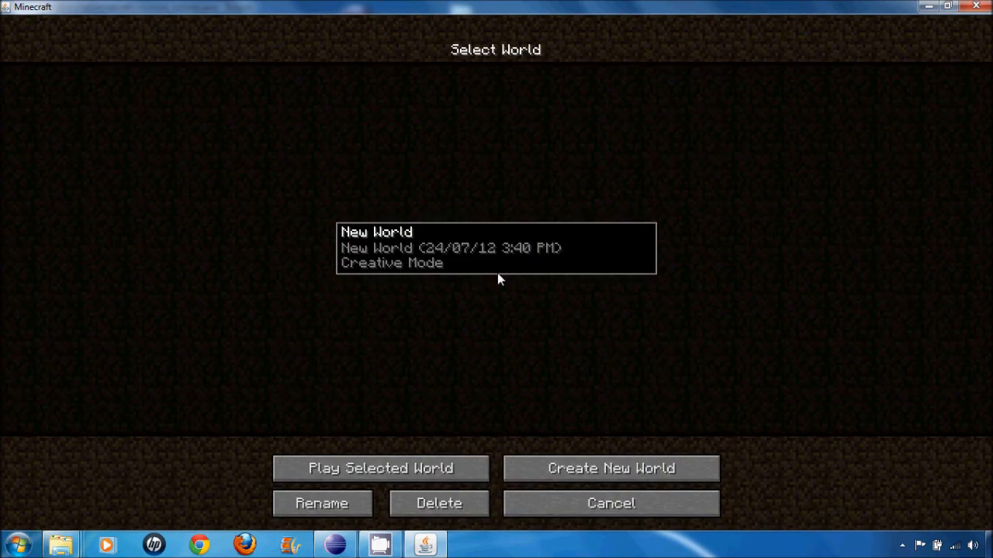
pyautogui.doubleClick(498, 270)
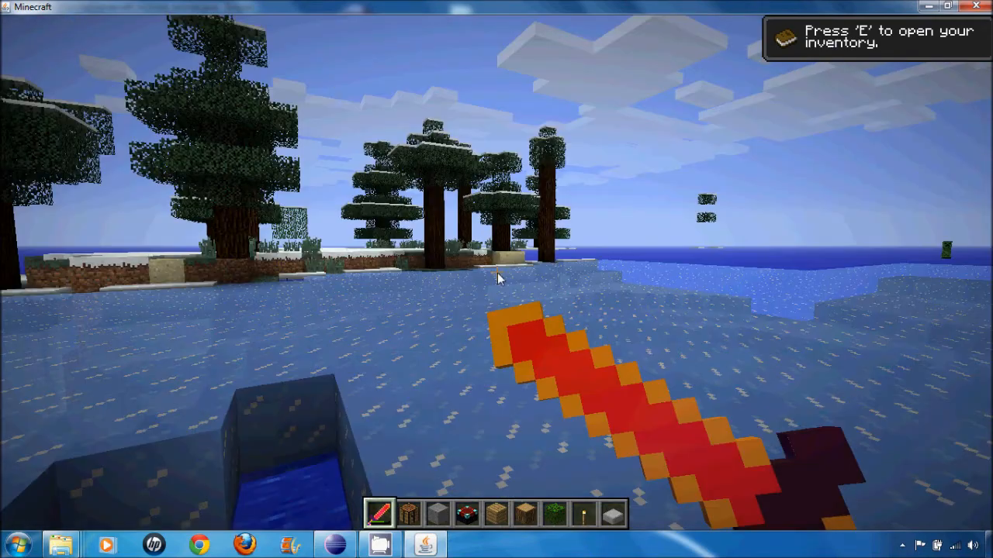
# - Walk over the ice and swing the Redstone Sword at the blocks to examine its custom texture in first person
pyautogui.press('w')
pyautogui.click(497, 273)
pyautogui.click(498, 273)
pyautogui.press('w')
pyautogui.click(498, 273)
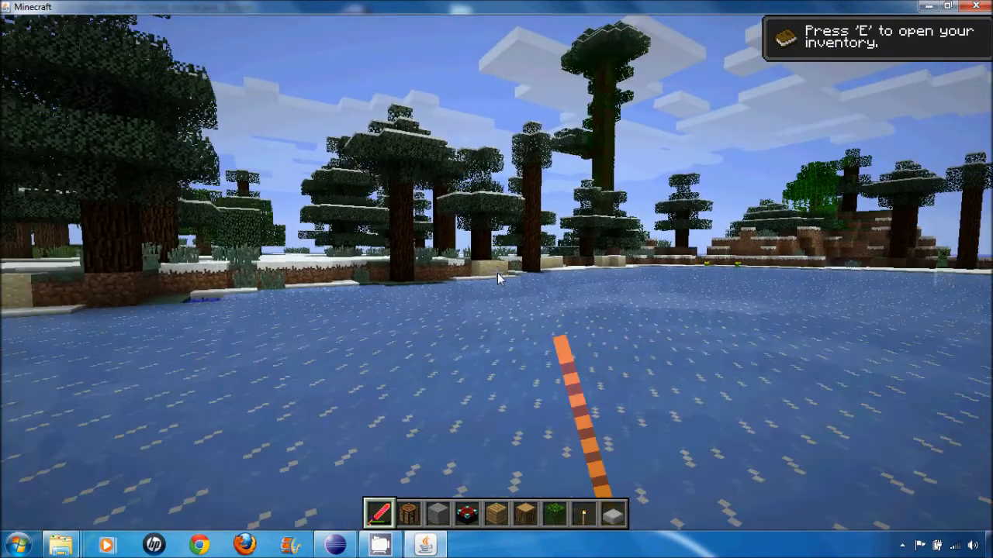
pyautogui.click(497, 273)
pyautogui.click(497, 273)
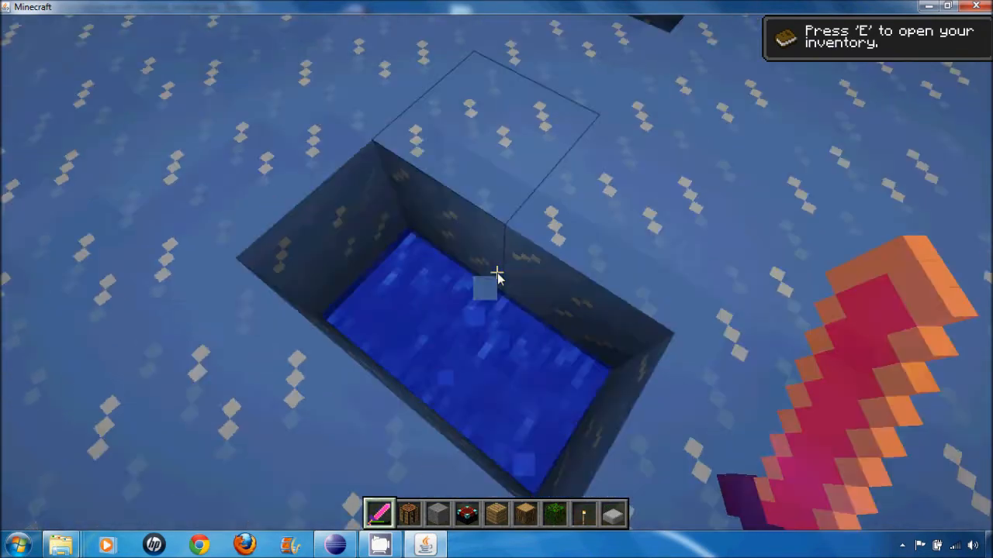
pyautogui.click(498, 273)
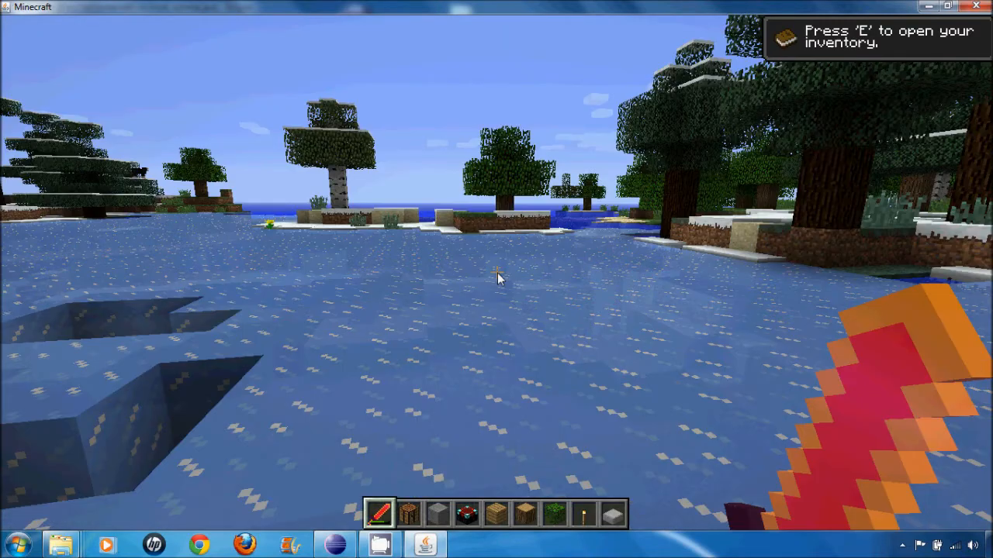
# - Hold the Redstone Sword in its blocking pose, and briefly open and close the inventory
pyautogui.press('w')
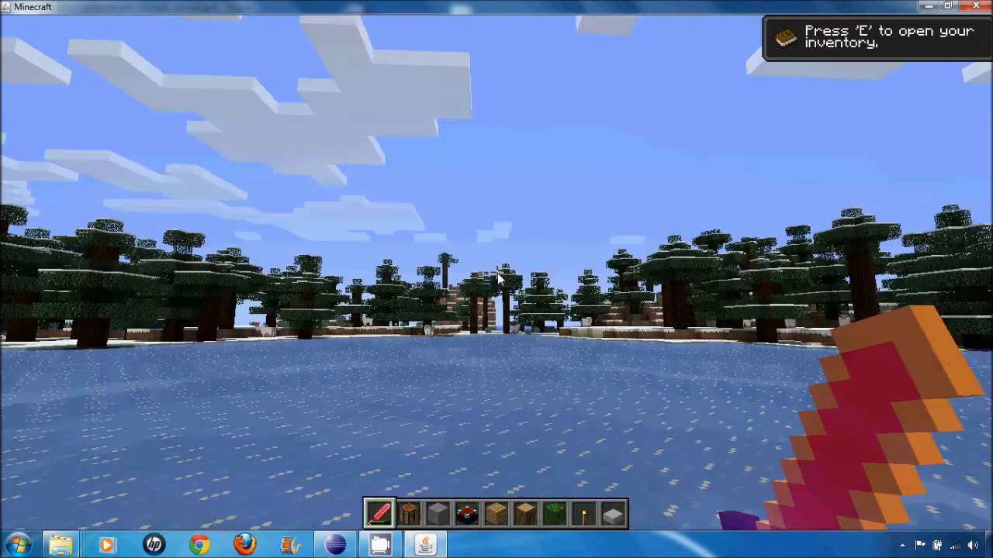
pyautogui.rightClick(498, 273)
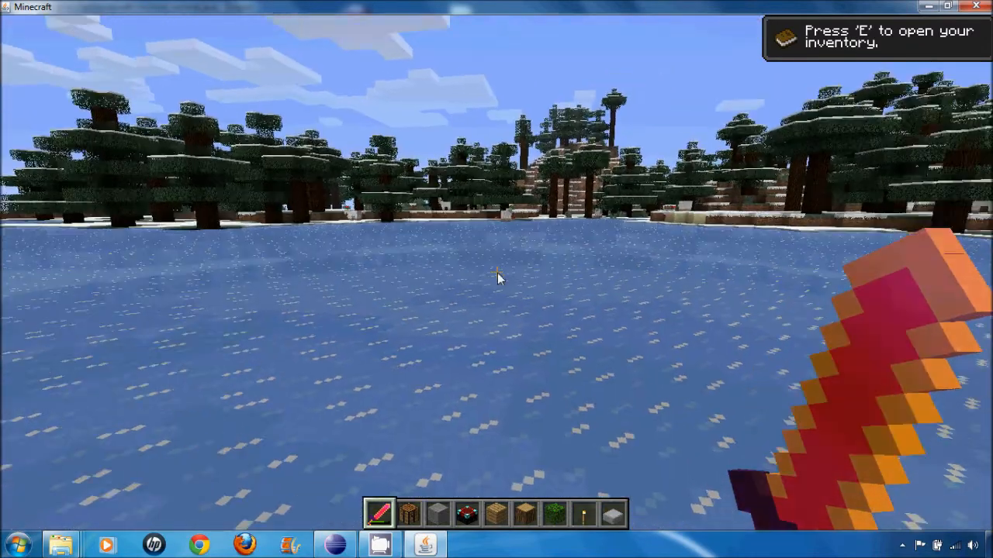
pyautogui.rightClick(497, 273)
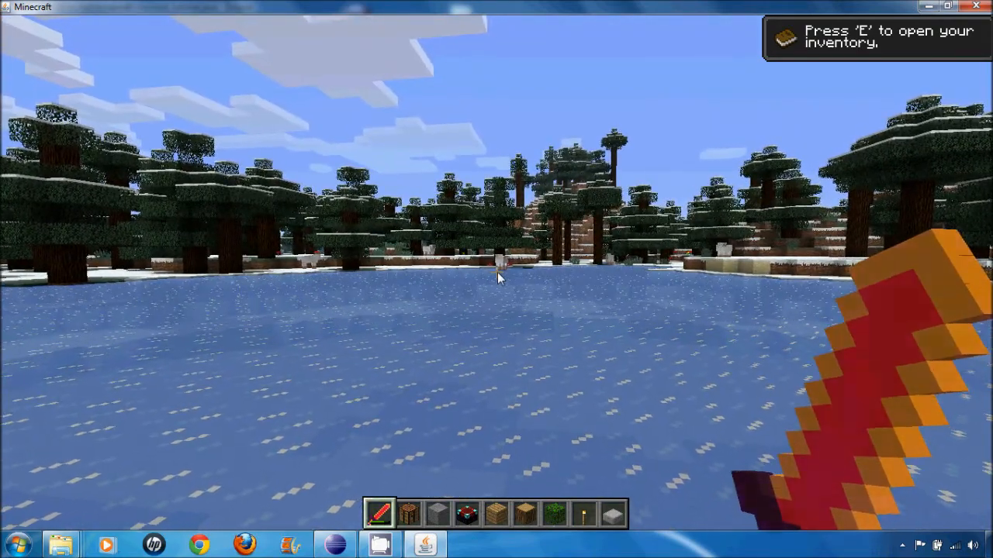
pyautogui.press('e')
pyautogui.press('e')
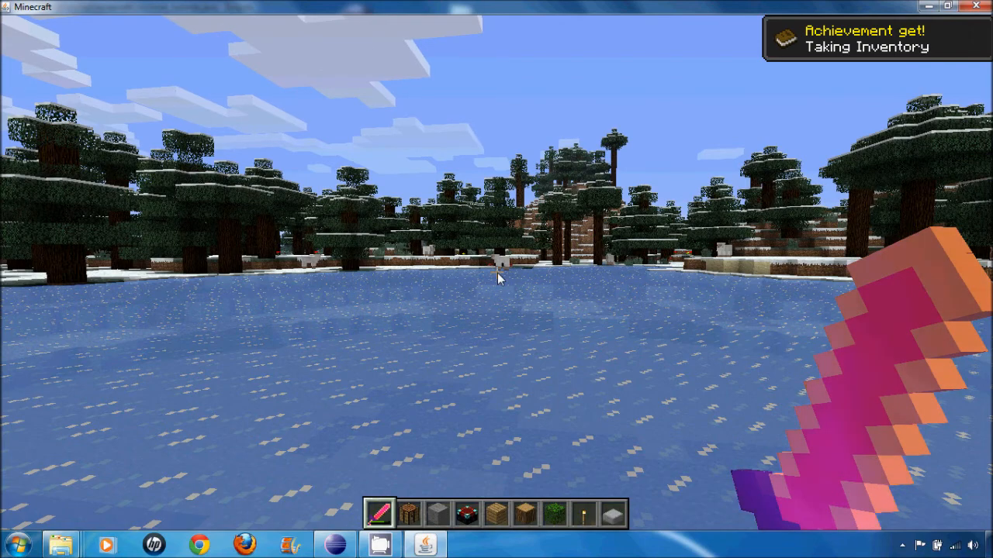
# - Switch to the front-facing third-person view and swing the sword to examine it in the character's hand
pyautogui.press('F5')
pyautogui.press('F5')
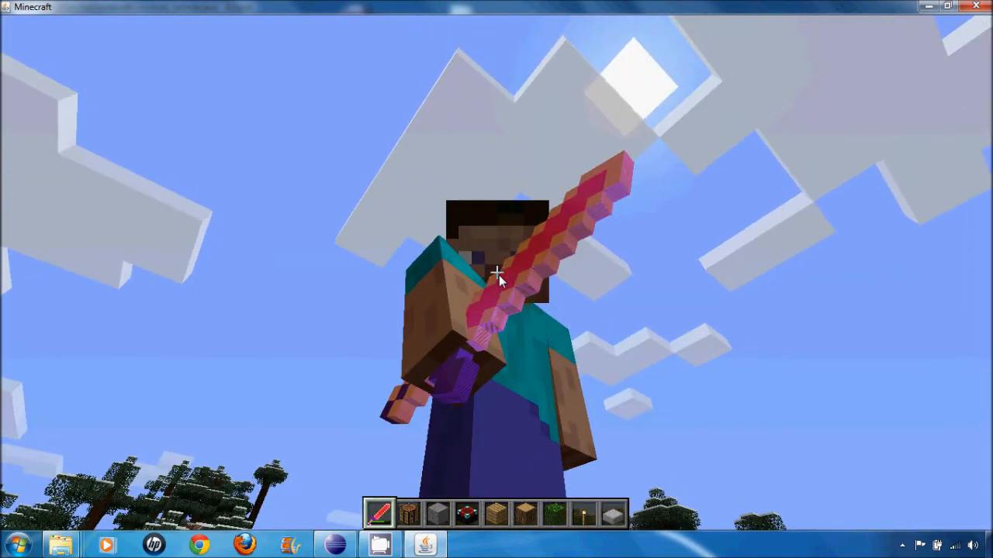
pyautogui.click(497, 273)
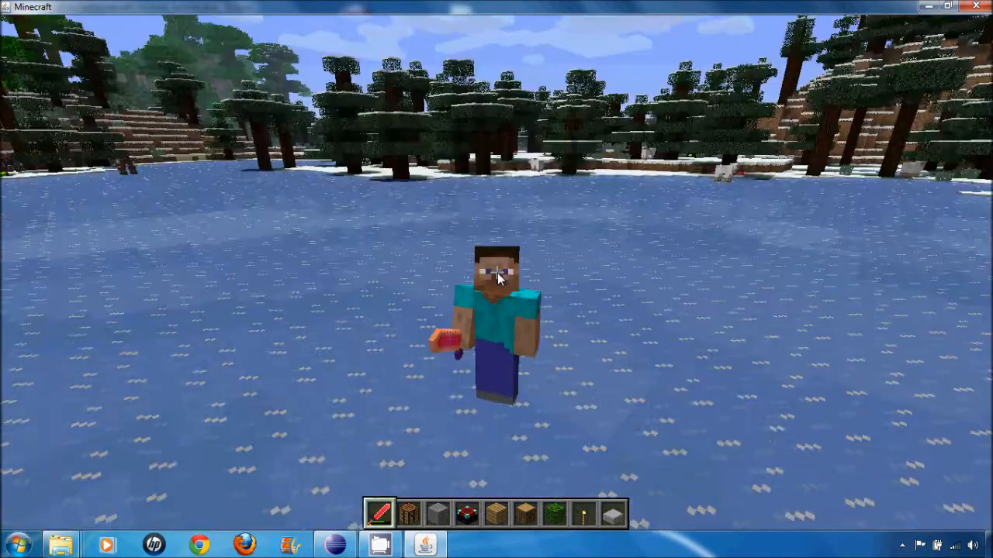
# - Save and quit the world, close Minecraft and minimize Eclipse to show the desktop
pyautogui.press('Escape')
pyautogui.click(515, 320)
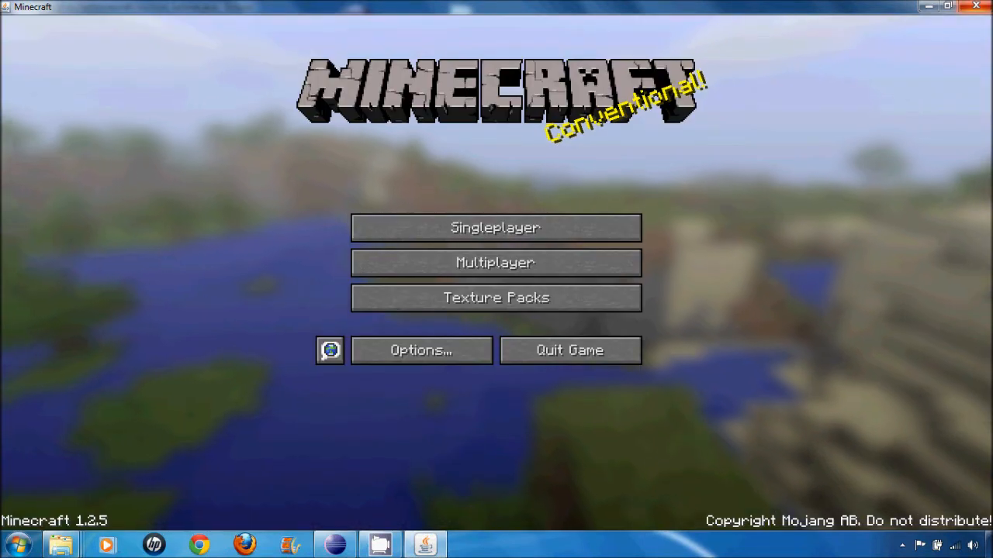
pyautogui.click(976, 6)
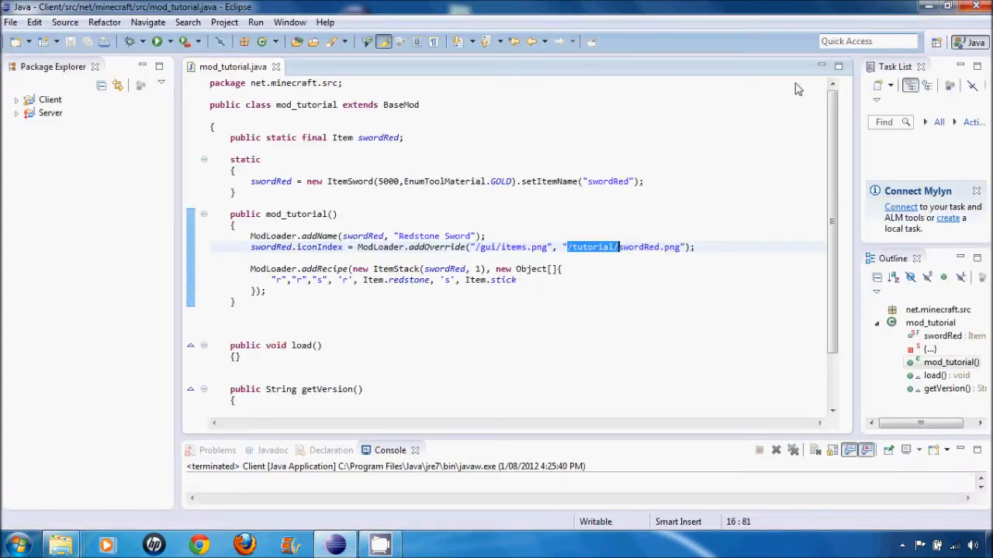
pyautogui.click(928, 6)
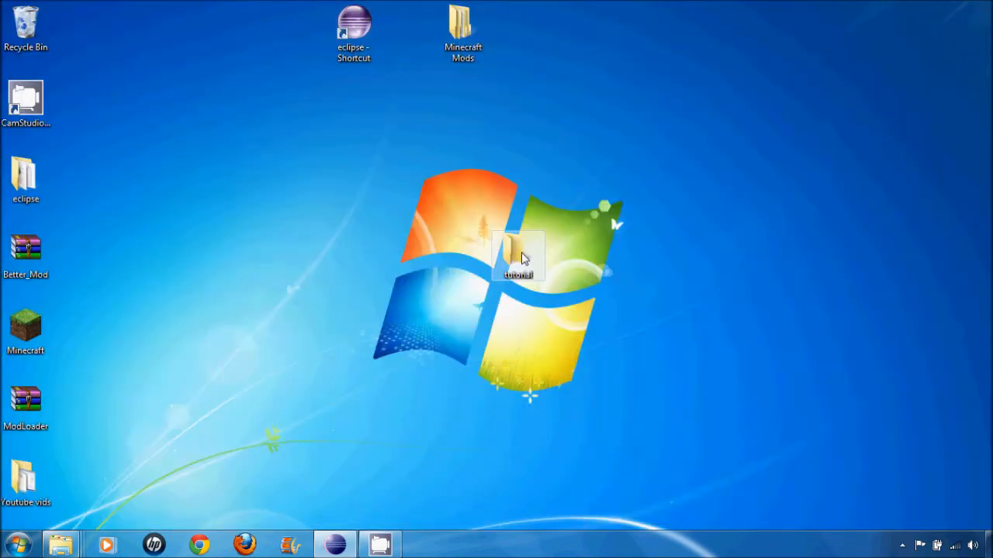
# - Open swordRed.png from the desktop's tutorial folder in GIMP for editing
pyautogui.doubleClick(520, 250)
pyautogui.click(301, 198)
pyautogui.rightClick(301, 197)
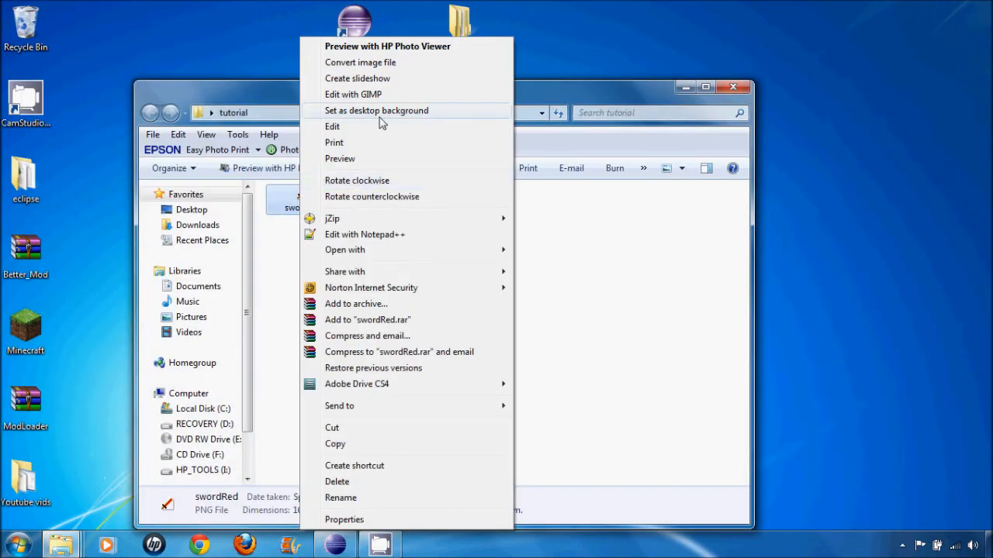
pyautogui.click(390, 96)
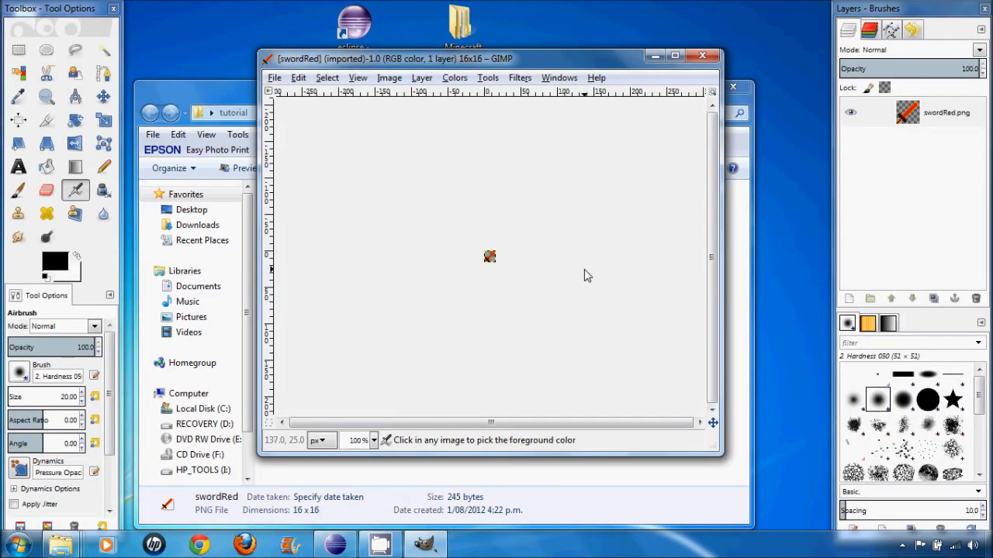
pyautogui.scroll(8, 584, 269)
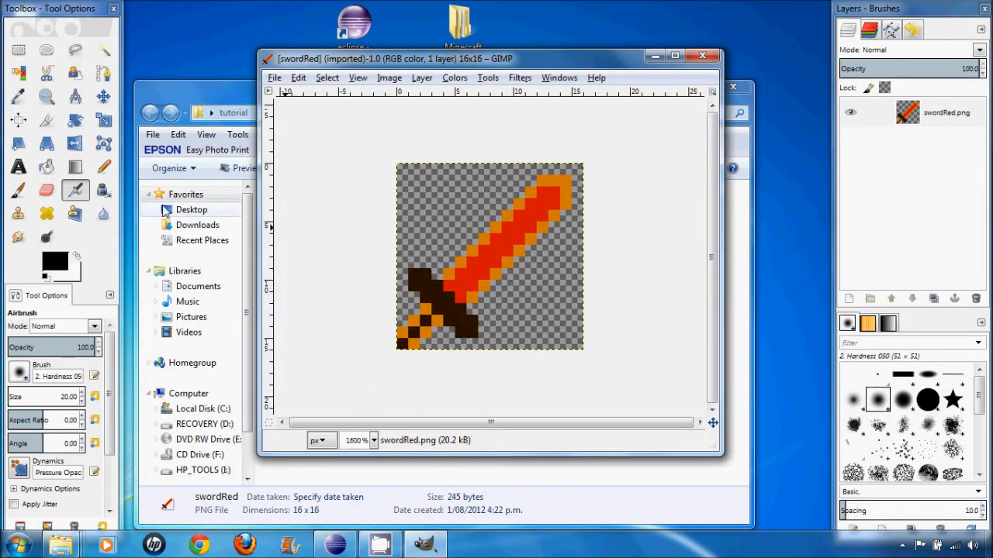
# - Set the Airbrush size to 1.00 and choose the 1. Pixel brush for editing the sword's individual pixels
pyautogui.click(66, 398)
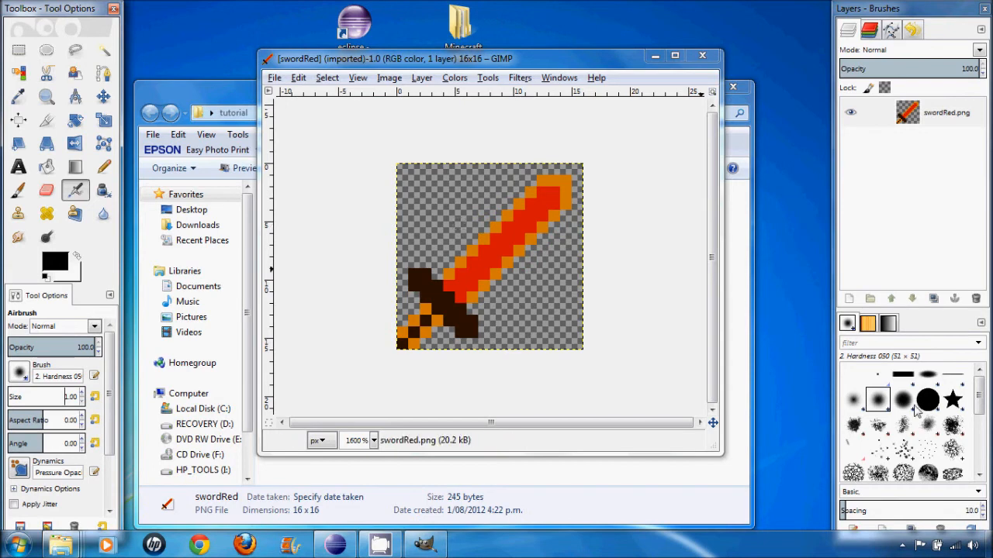
pyautogui.click(877, 377)
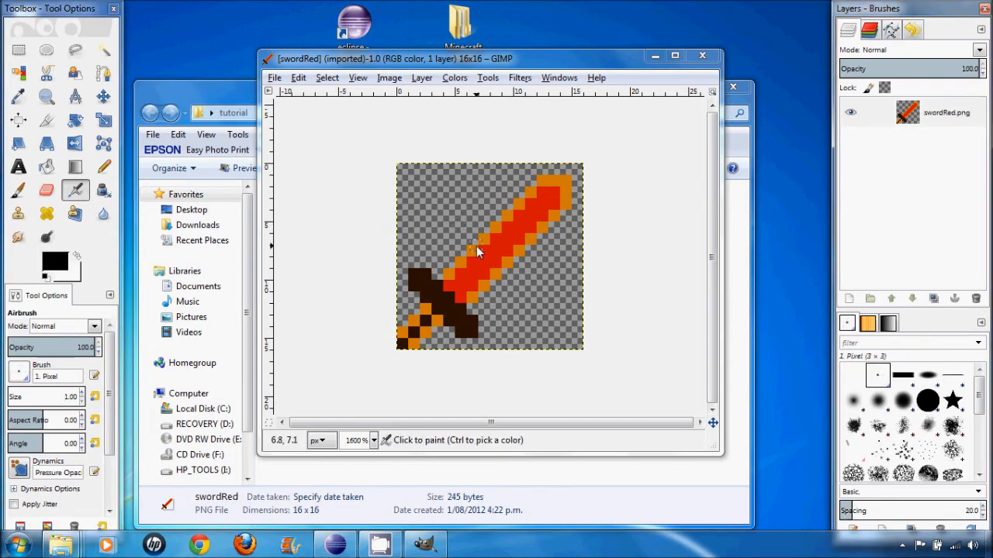
pyautogui.scroll(1, 477, 251)
pyautogui.scroll(3, 447, 290)
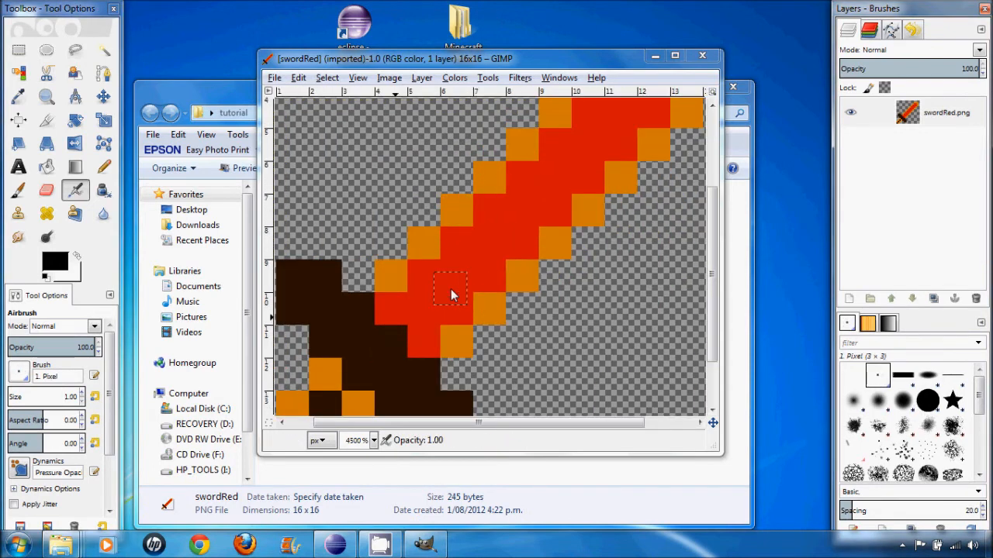
pyautogui.scroll(-2, 451, 288)
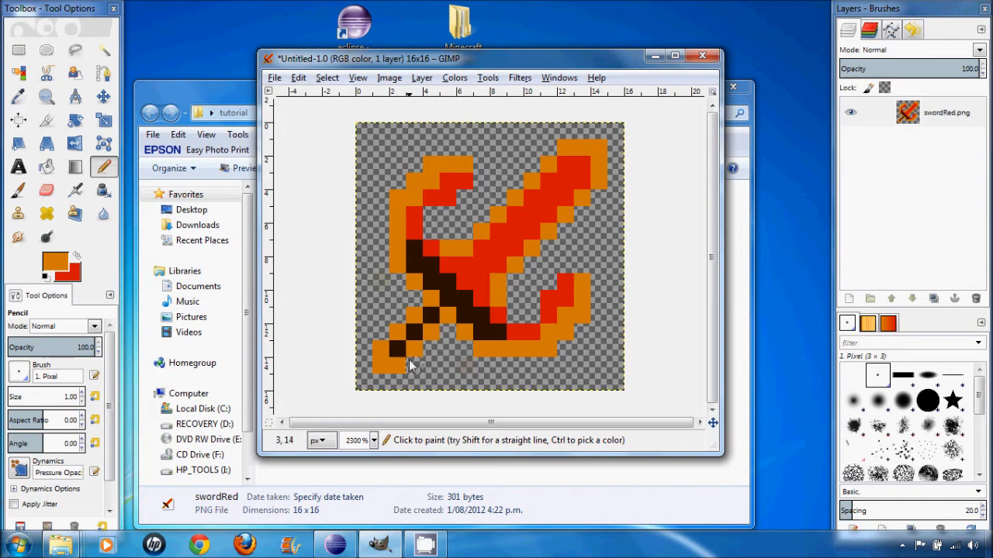
# - Export the redrawn sword as a PNG at compression level 9, replacing swordRed.png in the tutorial folder
pyautogui.click(500, 297)
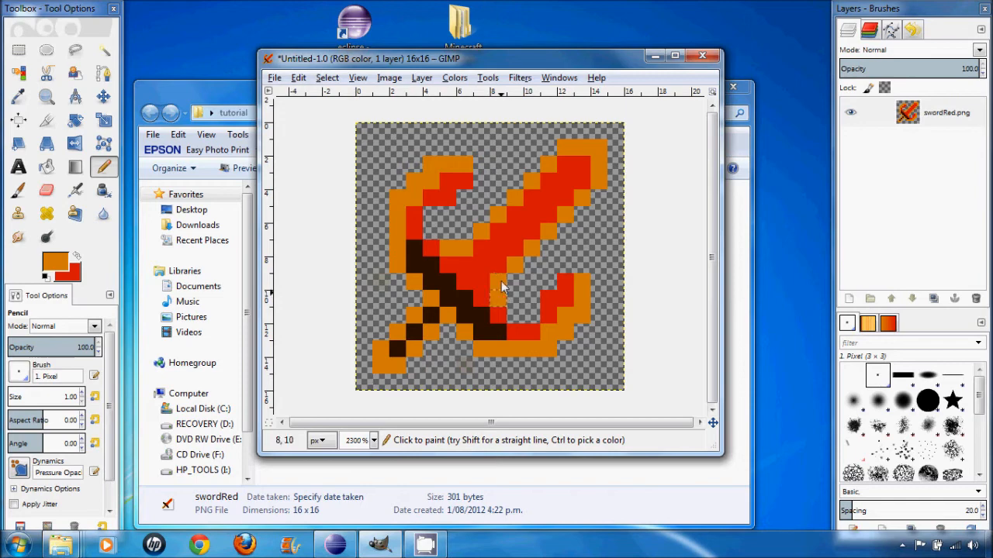
pyautogui.click(274, 78)
pyautogui.click(303, 273)
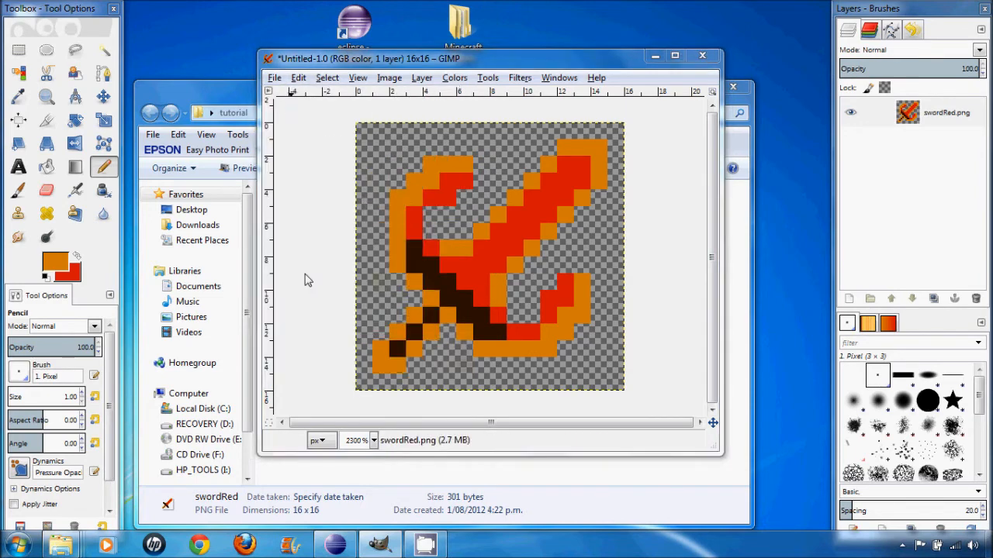
pyautogui.click(555, 494)
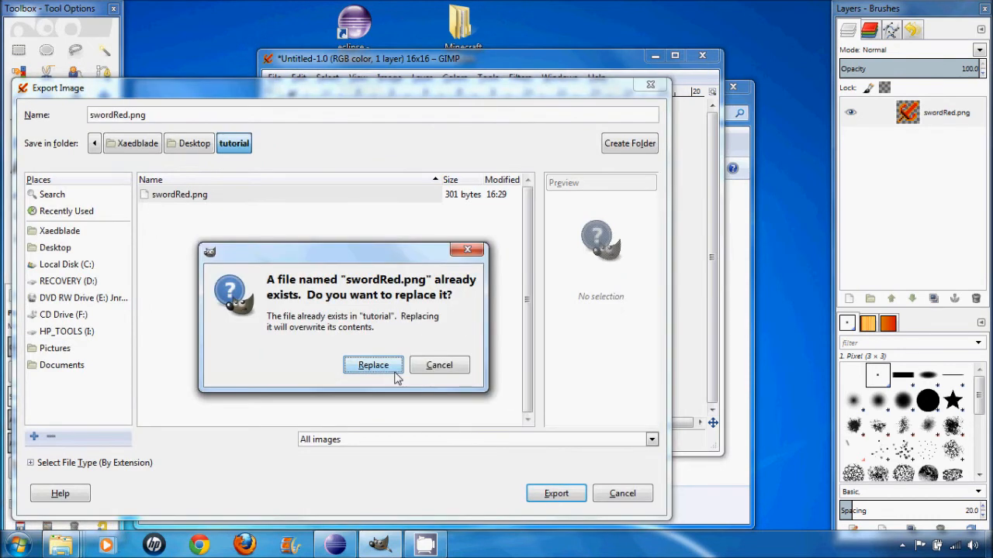
pyautogui.click(372, 364)
pyautogui.click(218, 362)
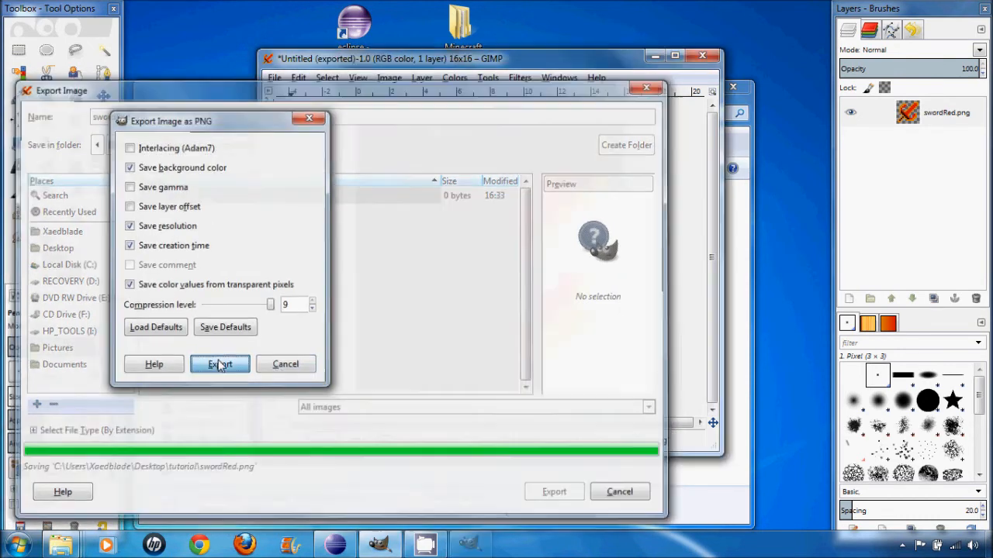
# - Close the image without saving, exit GIMP and close the tutorial folder
pyautogui.click(709, 60)
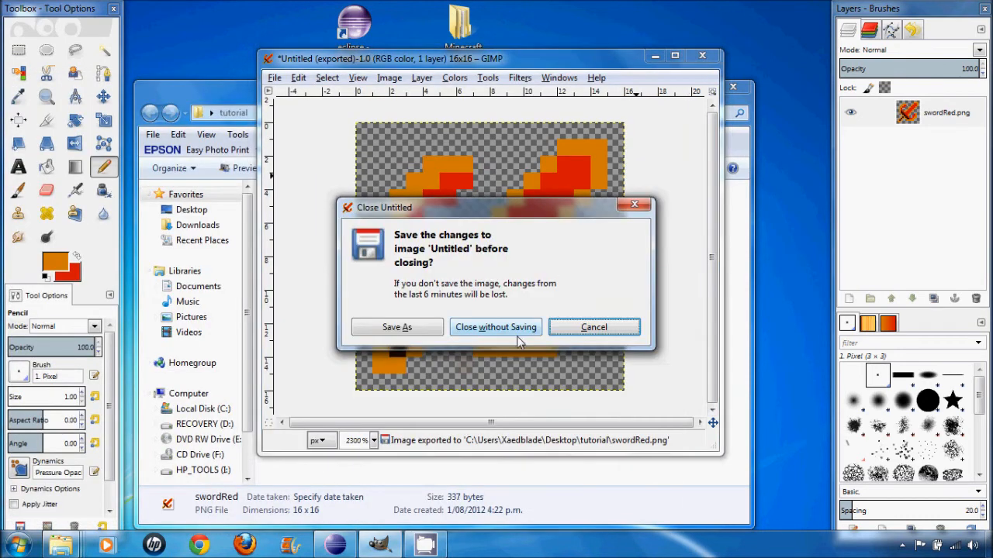
pyautogui.click(495, 326)
pyautogui.click(711, 54)
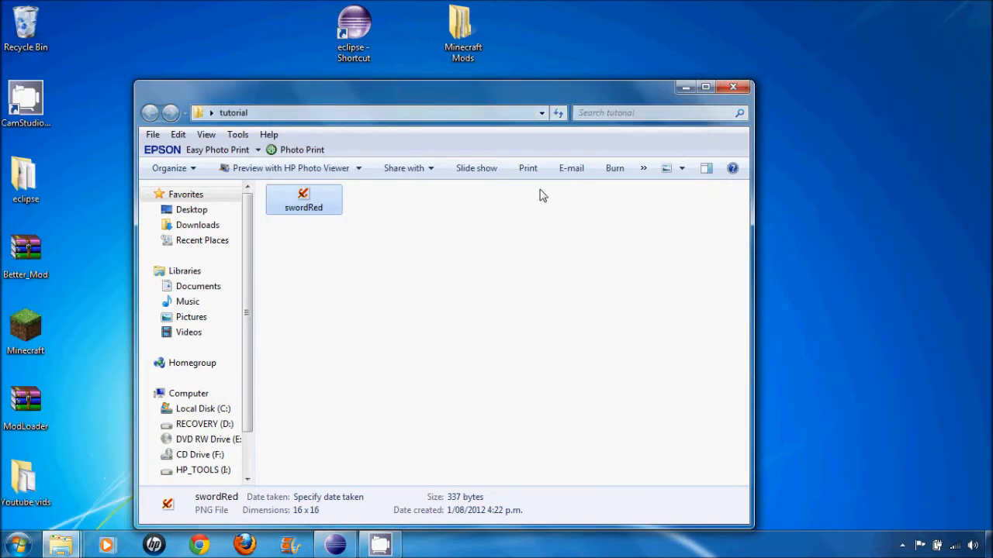
pyautogui.click(732, 87)
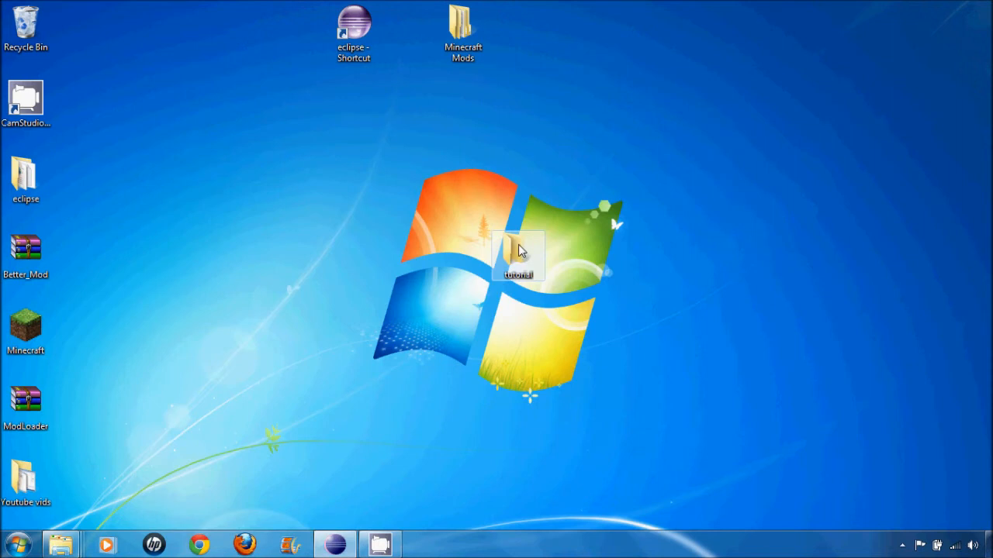
# - Open the minecraft jar file from My First Mod's jars > bin folder in WinRAR
pyautogui.moveTo(62, 543)
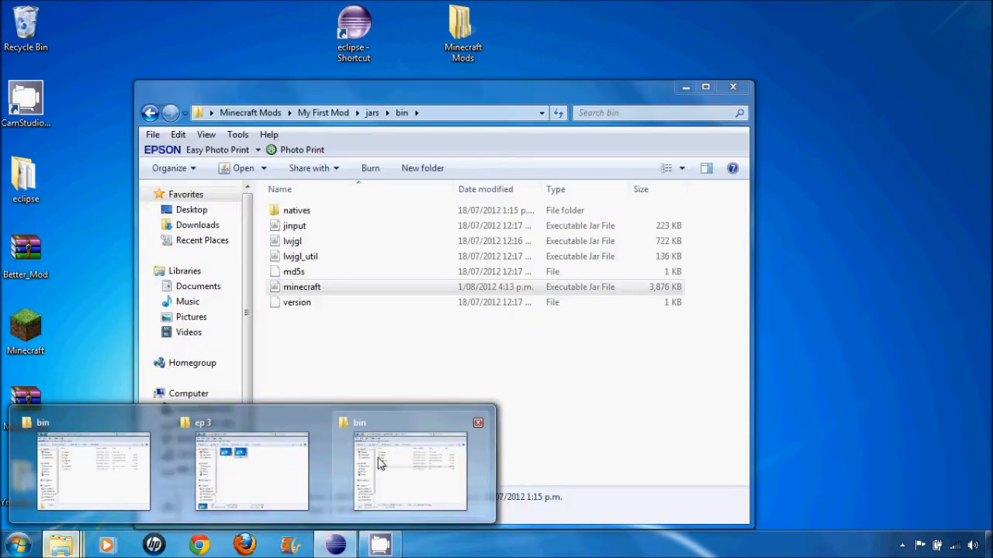
pyautogui.click(380, 463)
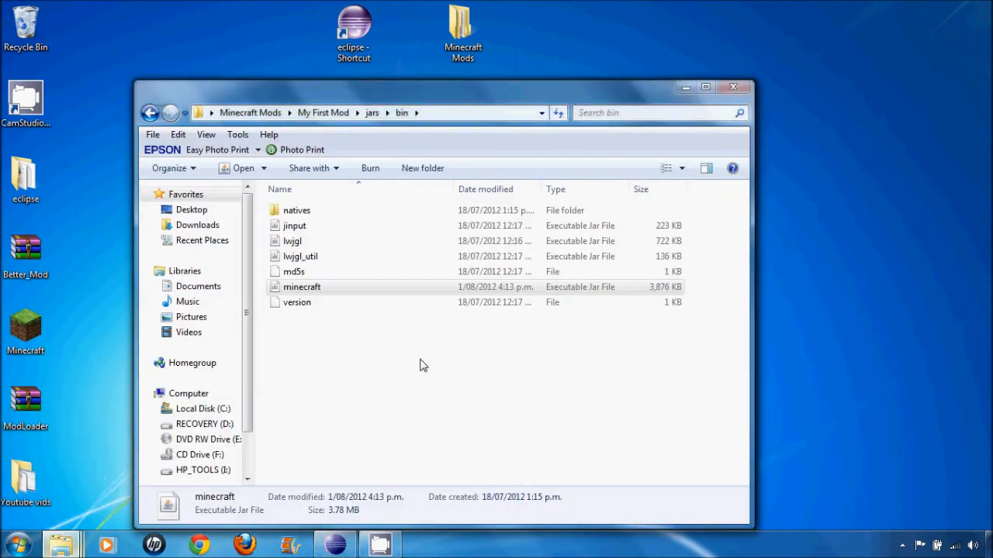
pyautogui.click(313, 114)
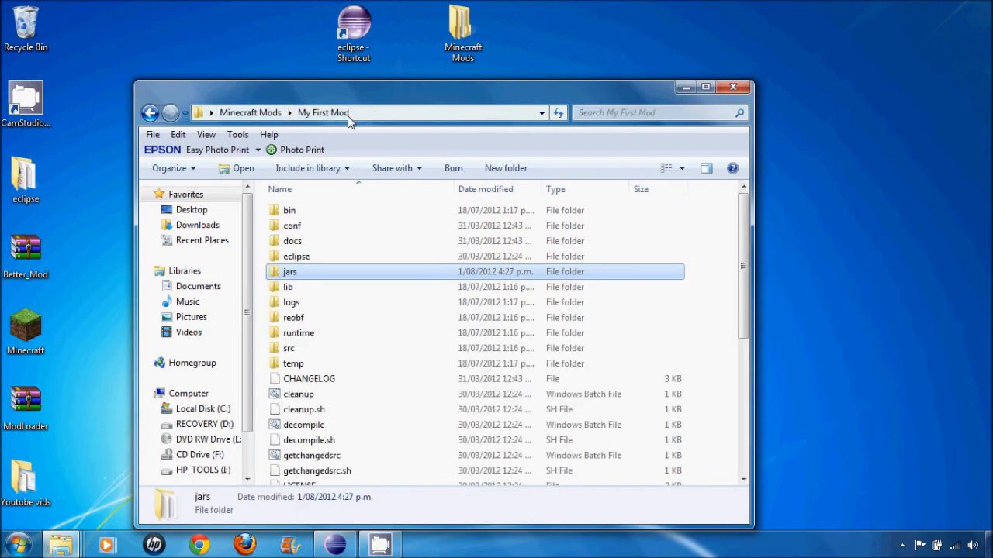
pyautogui.doubleClick(290, 271)
pyautogui.doubleClick(289, 211)
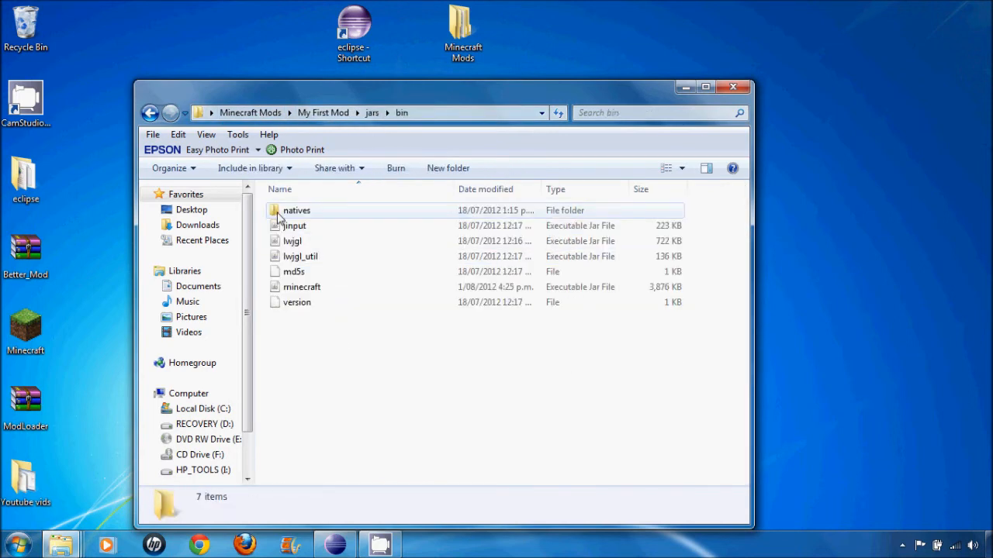
pyautogui.click(310, 289)
pyautogui.rightClick(311, 289)
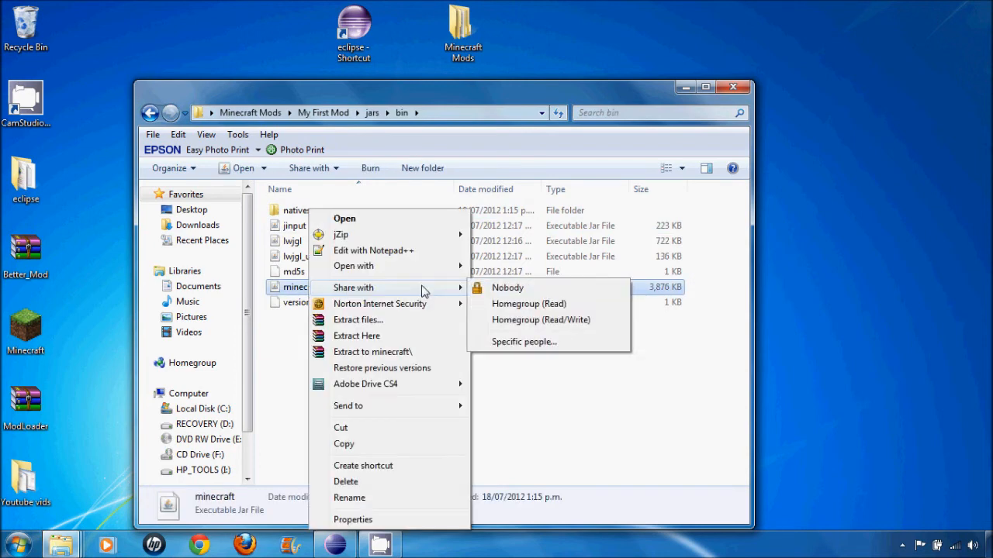
pyautogui.moveTo(418, 269)
pyautogui.click(527, 283)
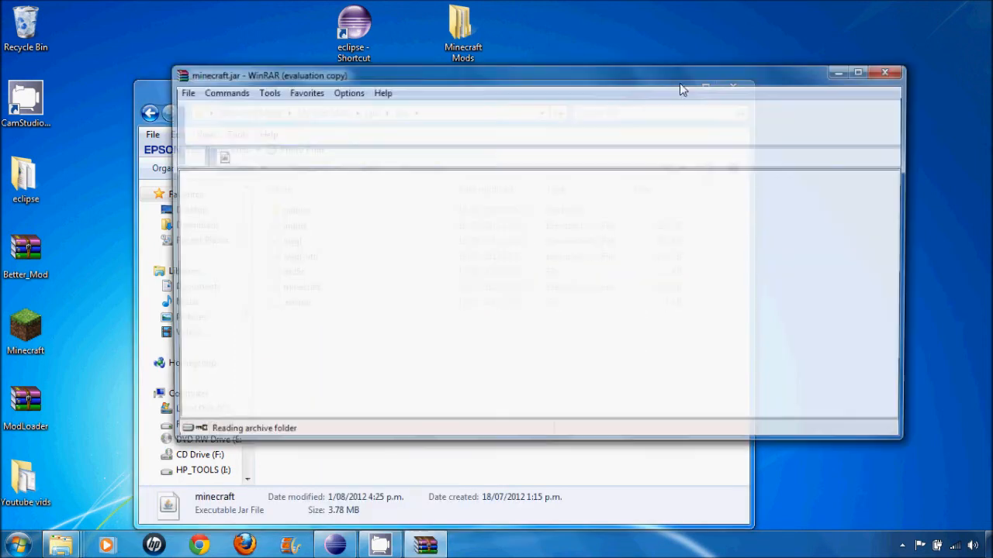
# - Add the desktop's tutorial folder with the redrawn texture to the minecraft.jar archive
pyautogui.moveTo(746, 76); pyautogui.dragTo(621, 171)
pyautogui.moveTo(574, 172); pyautogui.dragTo(608, 354)
pyautogui.moveTo(522, 249); pyautogui.dragTo(683, 96)
pyautogui.moveTo(643, 351); pyautogui.dragTo(728, 180)
pyautogui.moveTo(674, 80); pyautogui.dragTo(742, 401)
pyautogui.click(556, 484)
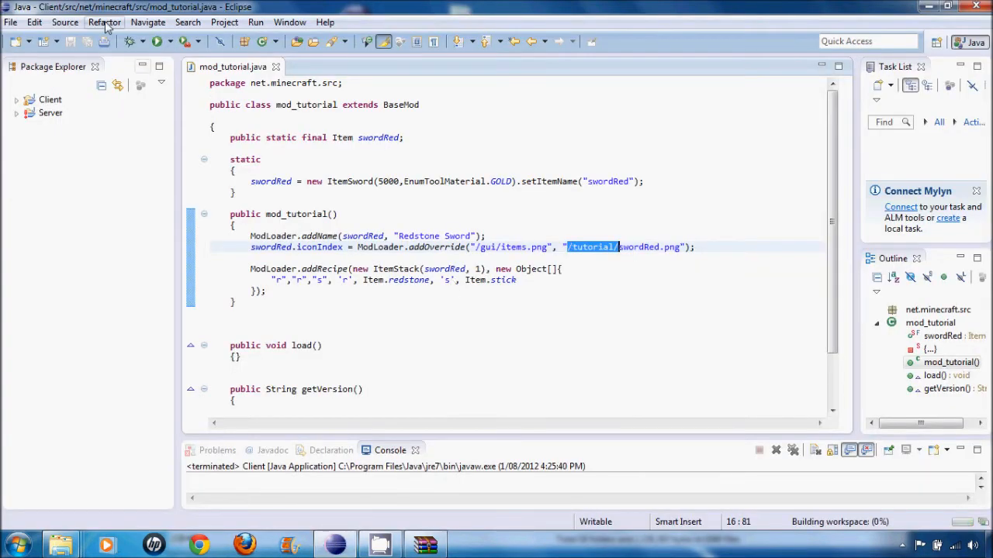
# - Run the client from Eclipse and load the saved singleplayer world
pyautogui.click(157, 42)
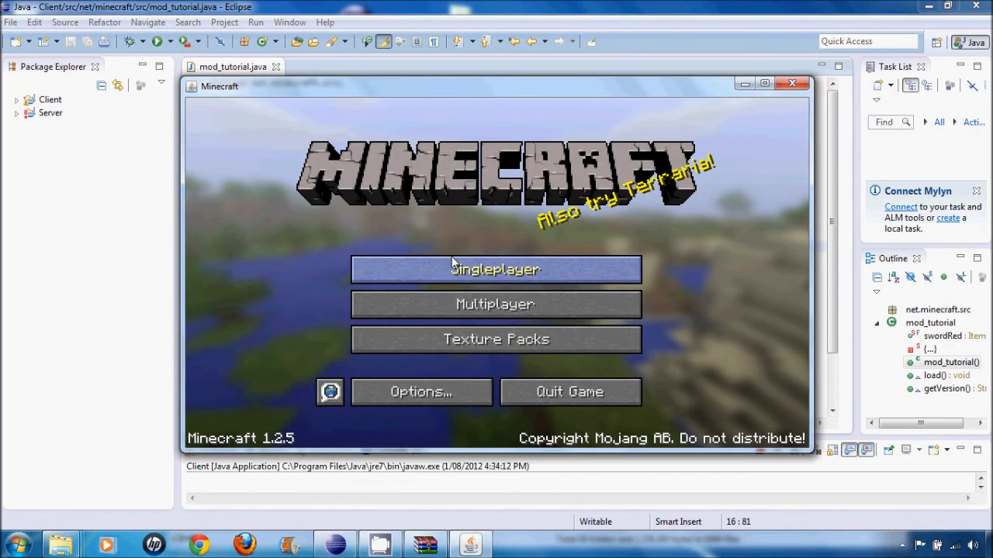
pyautogui.click(435, 269)
pyautogui.doubleClick(407, 257)
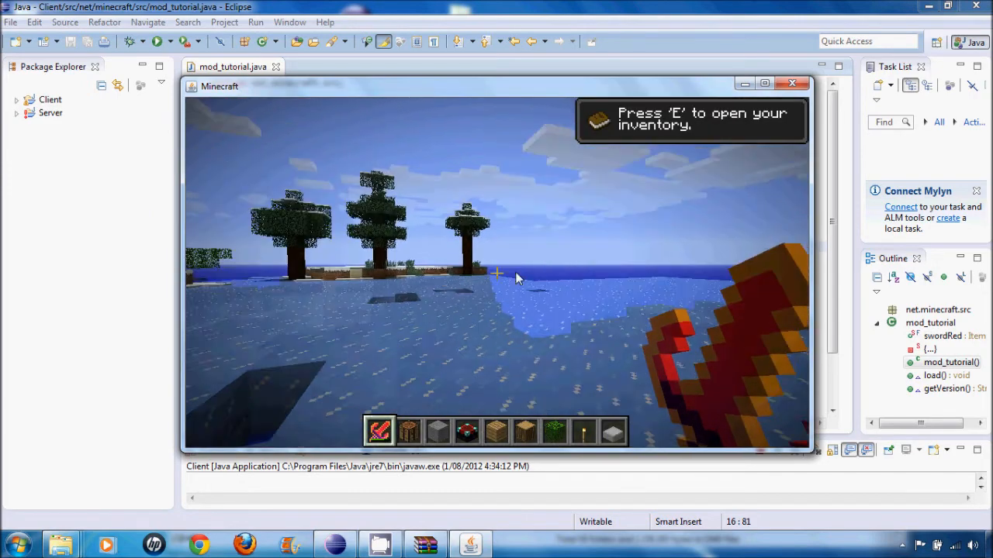
# - Examine the redrawn Redstone Sword in first person and both third-person views, swinging it in the character's hand
pyautogui.press('w')
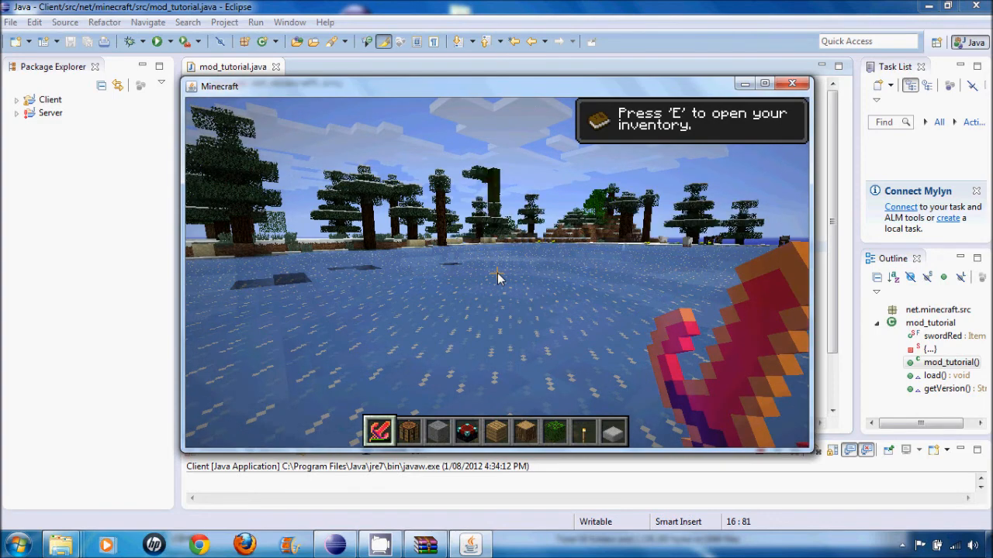
pyautogui.press('F5')
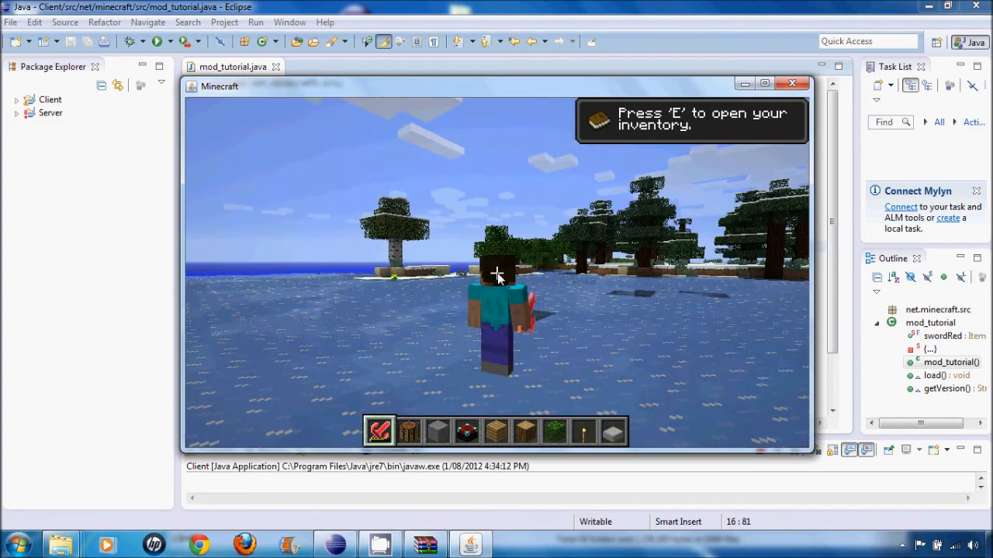
pyautogui.press('F5')
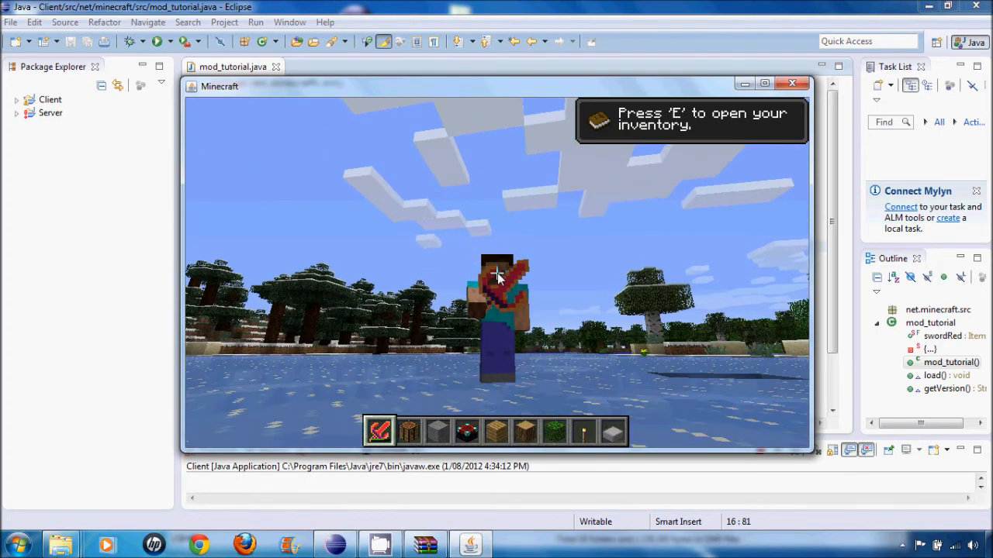
pyautogui.click(497, 273)
pyautogui.click(497, 273)
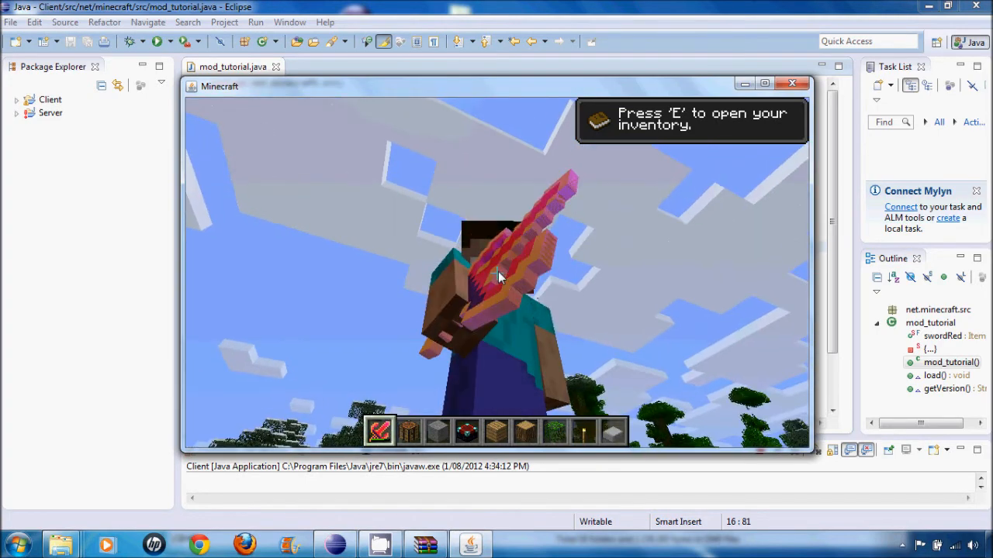
pyautogui.click(498, 273)
pyautogui.click(497, 273)
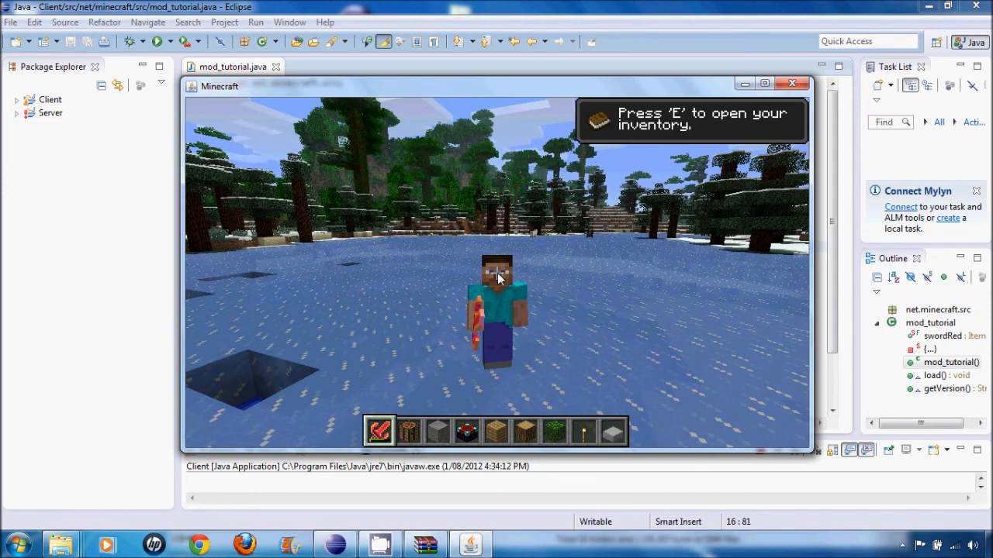
# - Pause the game and close Minecraft
pyautogui.press('Escape')
pyautogui.click(792, 83)
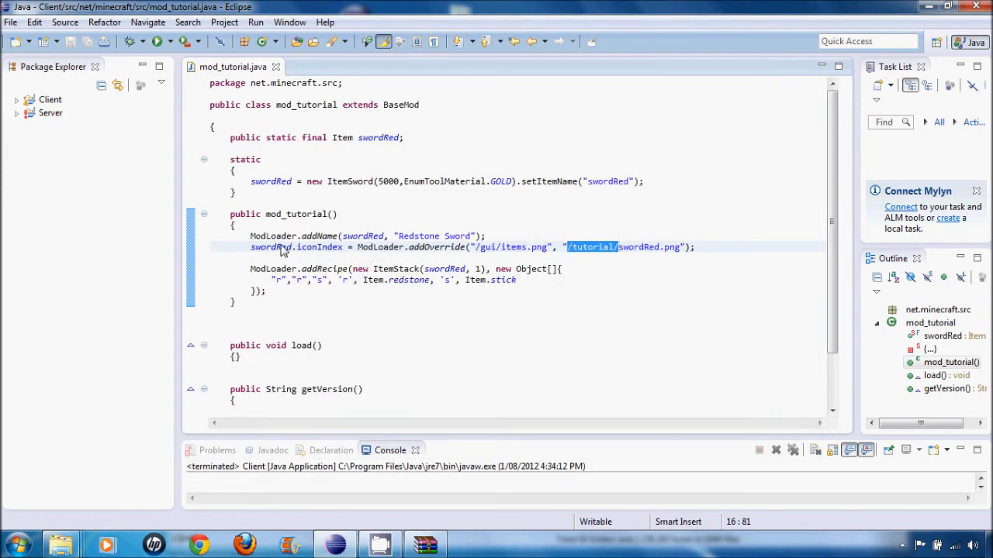
# - Examine the swordRed.iconIndex line in mod_tutorial.java and bring the minecraft.jar archive window forward
pyautogui.moveTo(296, 248); pyautogui.dragTo(324, 248)
pyautogui.click(271, 248)
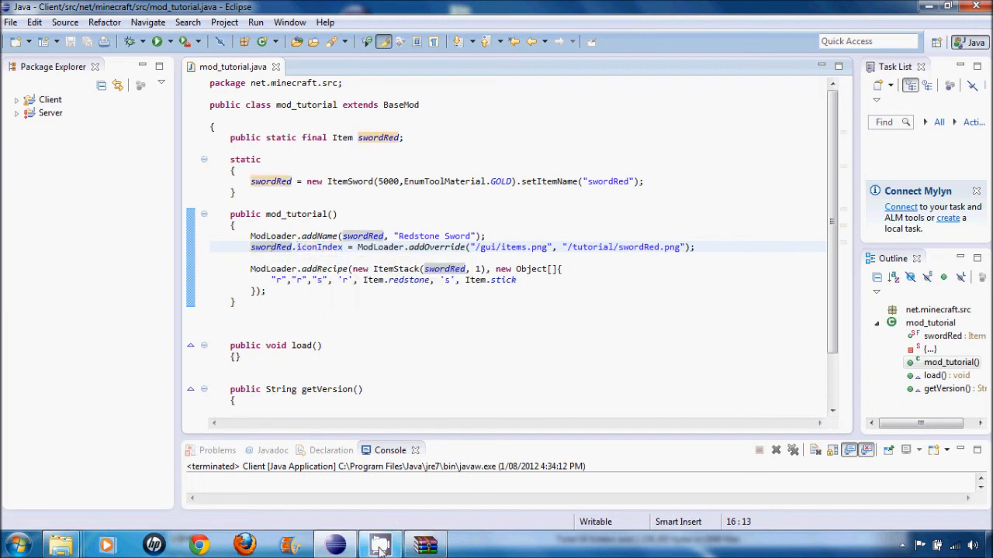
pyautogui.moveTo(409, 549)
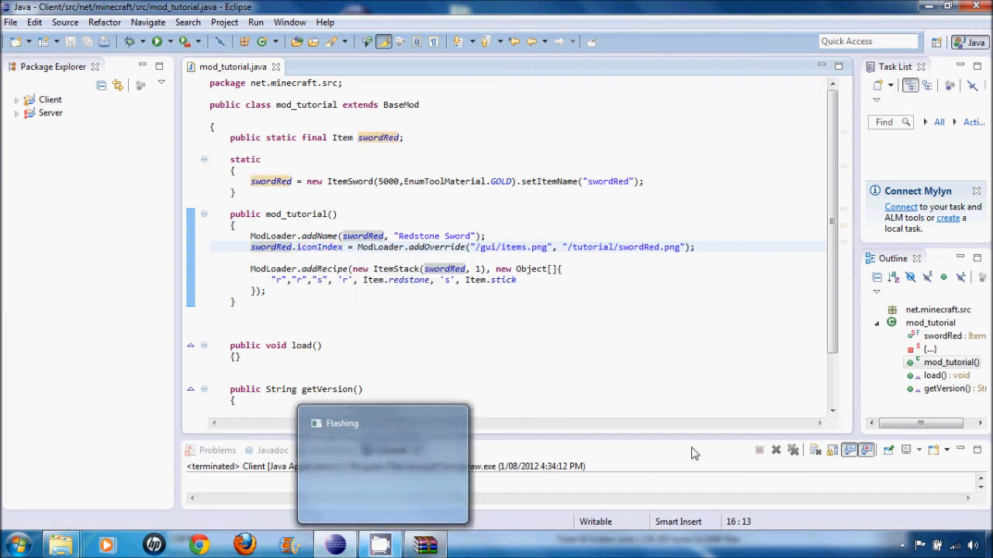
pyautogui.click(425, 545)
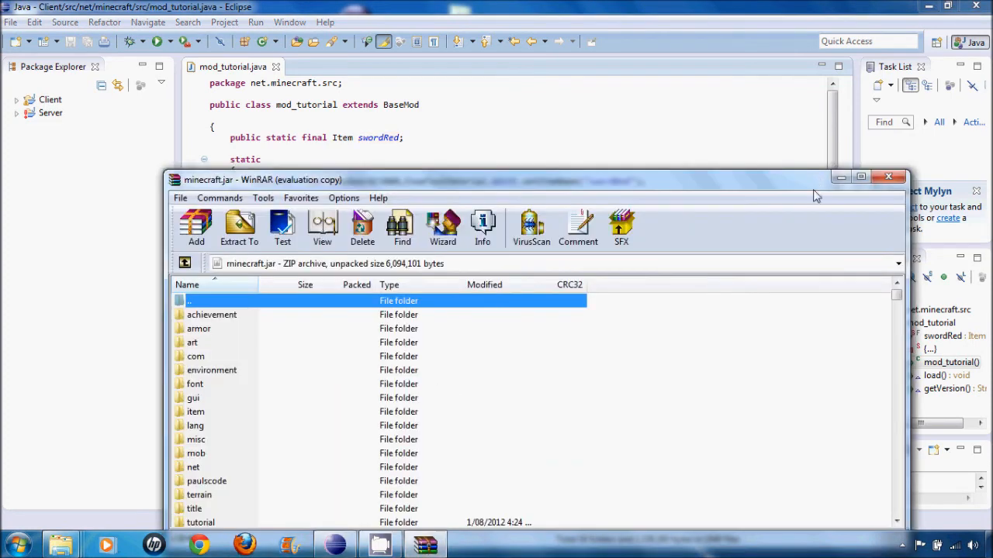
# - Close the minecraft.jar archive window and examine the swordRed.iconIndex line's addOverride call, including the "/gui/items.png" and "/tutorial/swordRed.png" paths and the statement's ending
pyautogui.click(900, 179)
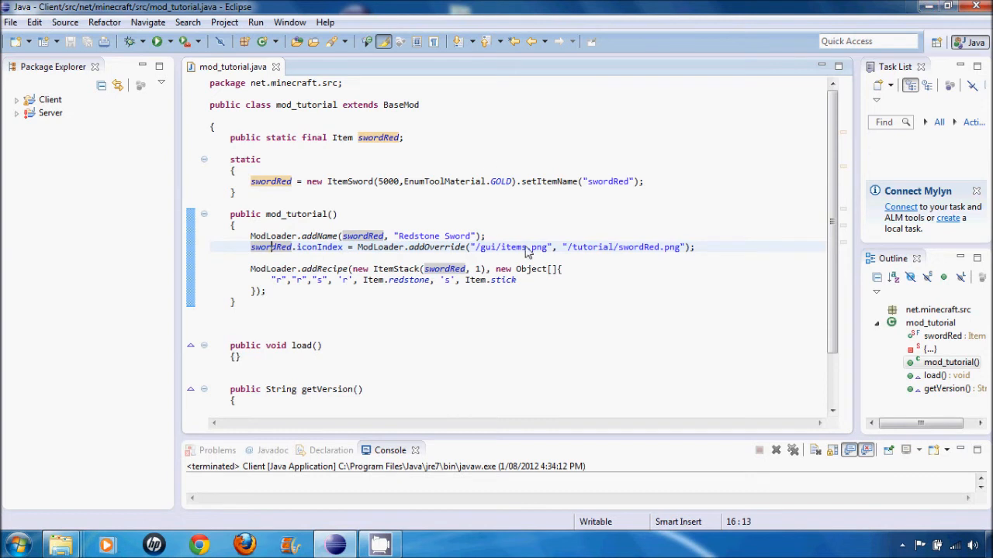
pyautogui.click(354, 247)
pyautogui.click(491, 247)
pyautogui.moveTo(570, 249); pyautogui.dragTo(630, 250)
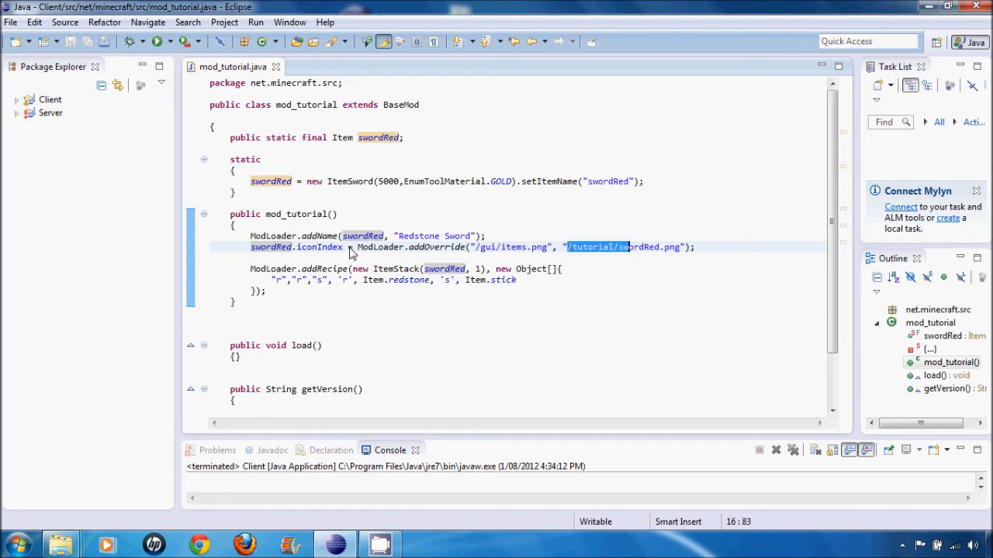
pyautogui.moveTo(355, 250); pyautogui.dragTo(373, 249)
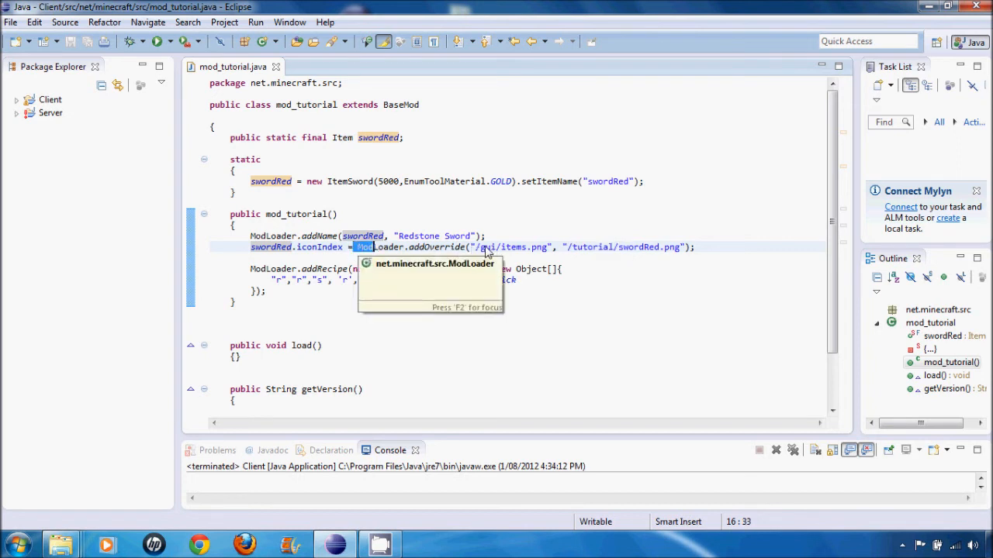
pyautogui.click(473, 249)
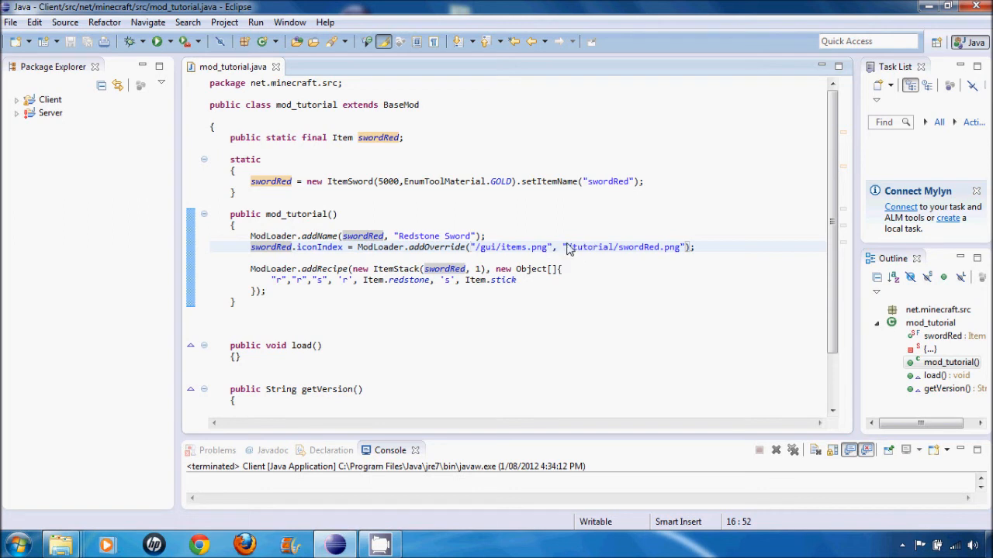
pyautogui.moveTo(567, 248); pyautogui.dragTo(680, 248)
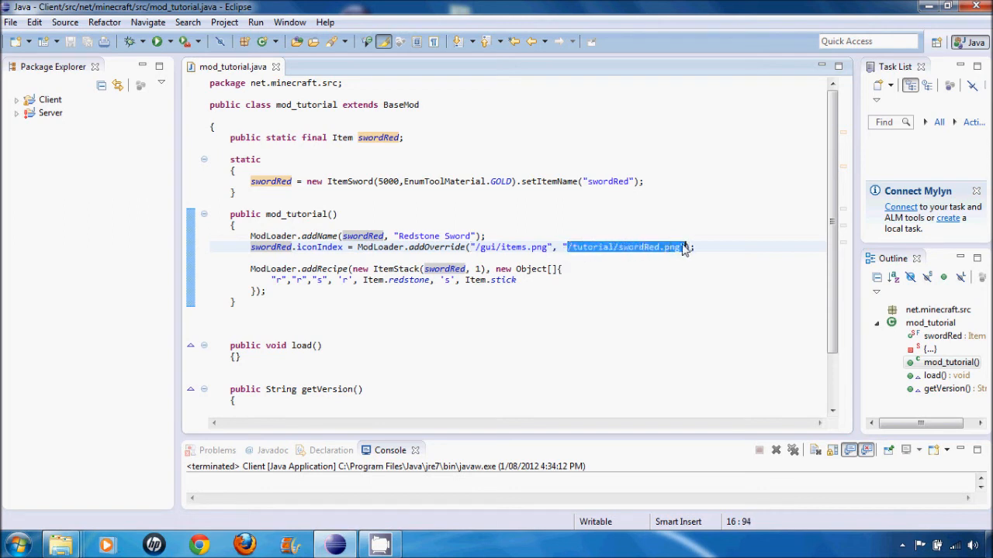
pyautogui.click(694, 248)
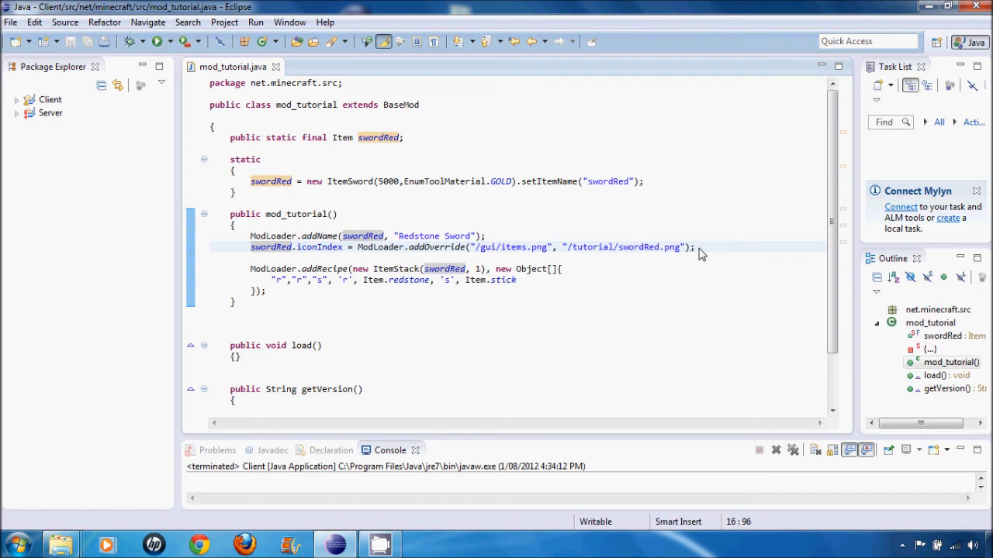
pyautogui.click(690, 249)
pyautogui.click(704, 249)
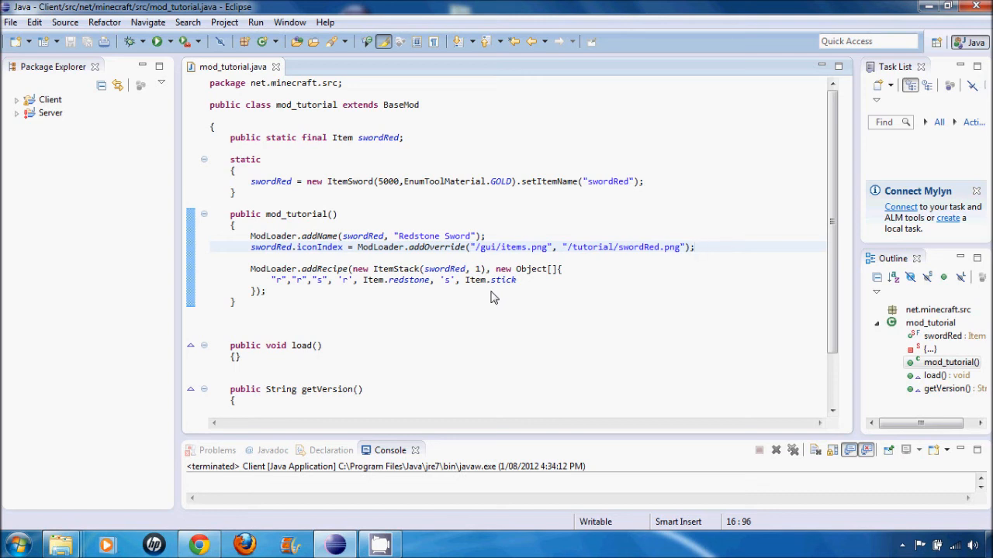
pyautogui.moveTo(714, 249); pyautogui.dragTo(692, 248)
pyautogui.click(712, 257)
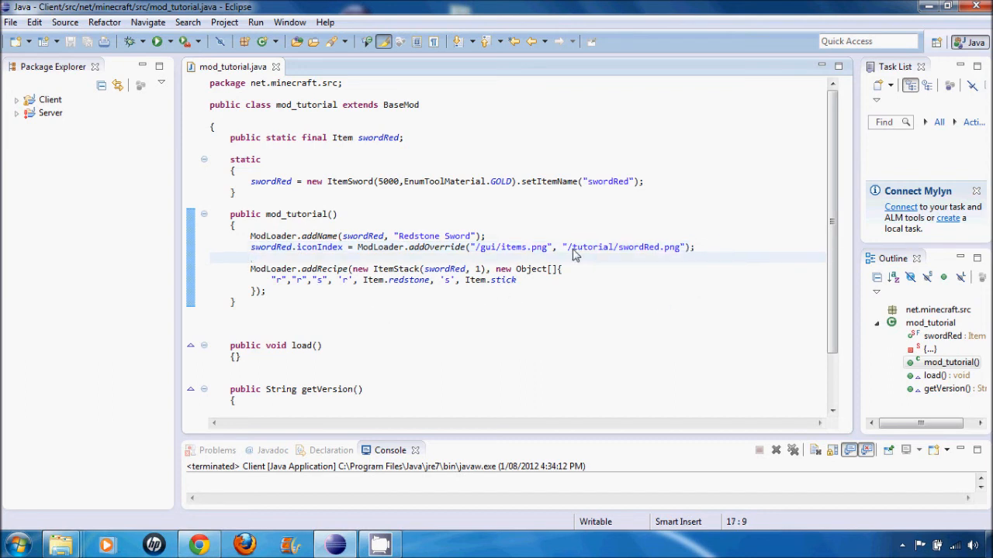